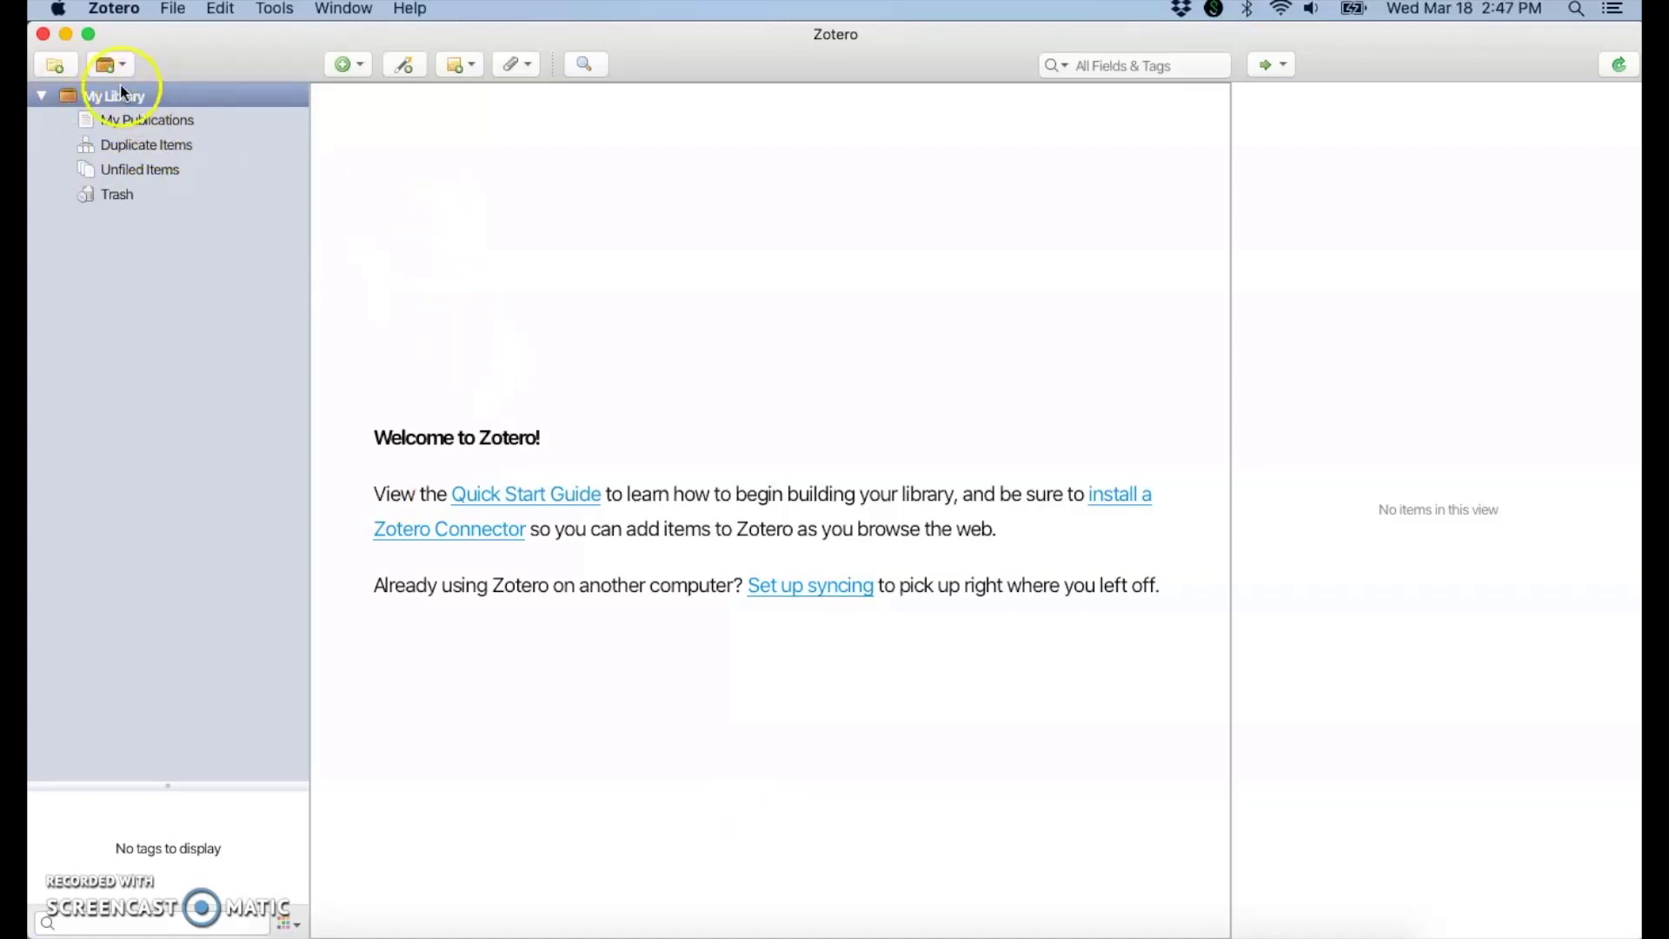
Switch to Chrome and open Academic Search Premier from the A-Z Database List on lib.colostate.edu.
click(67, 37)
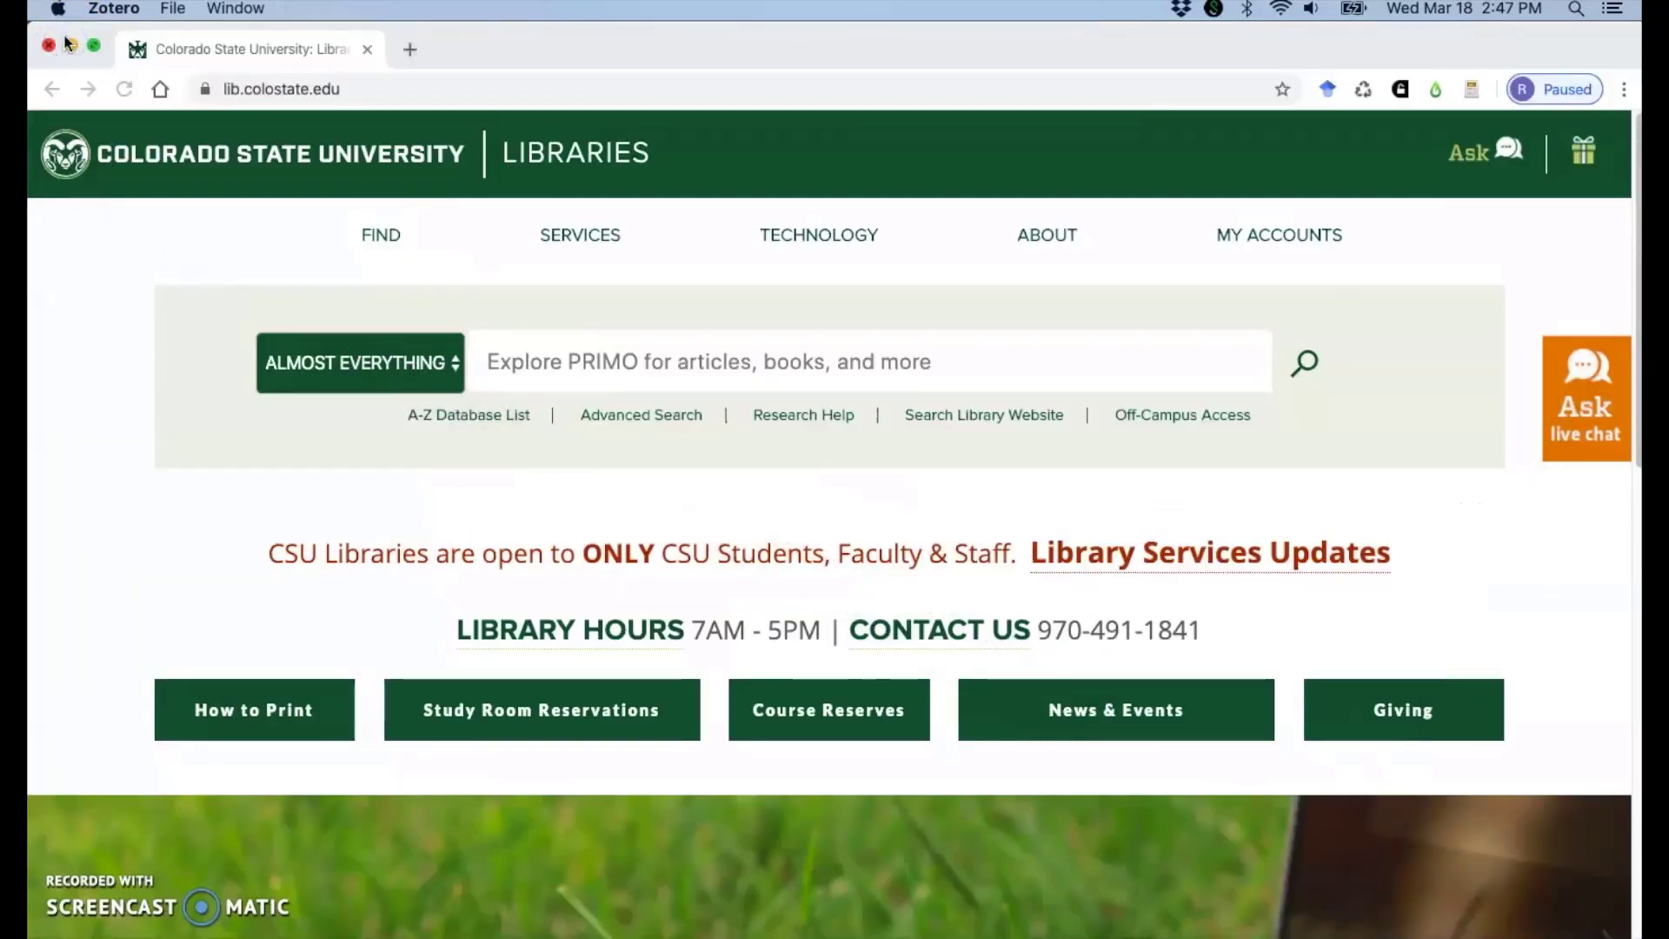
click(443, 87)
click(443, 87)
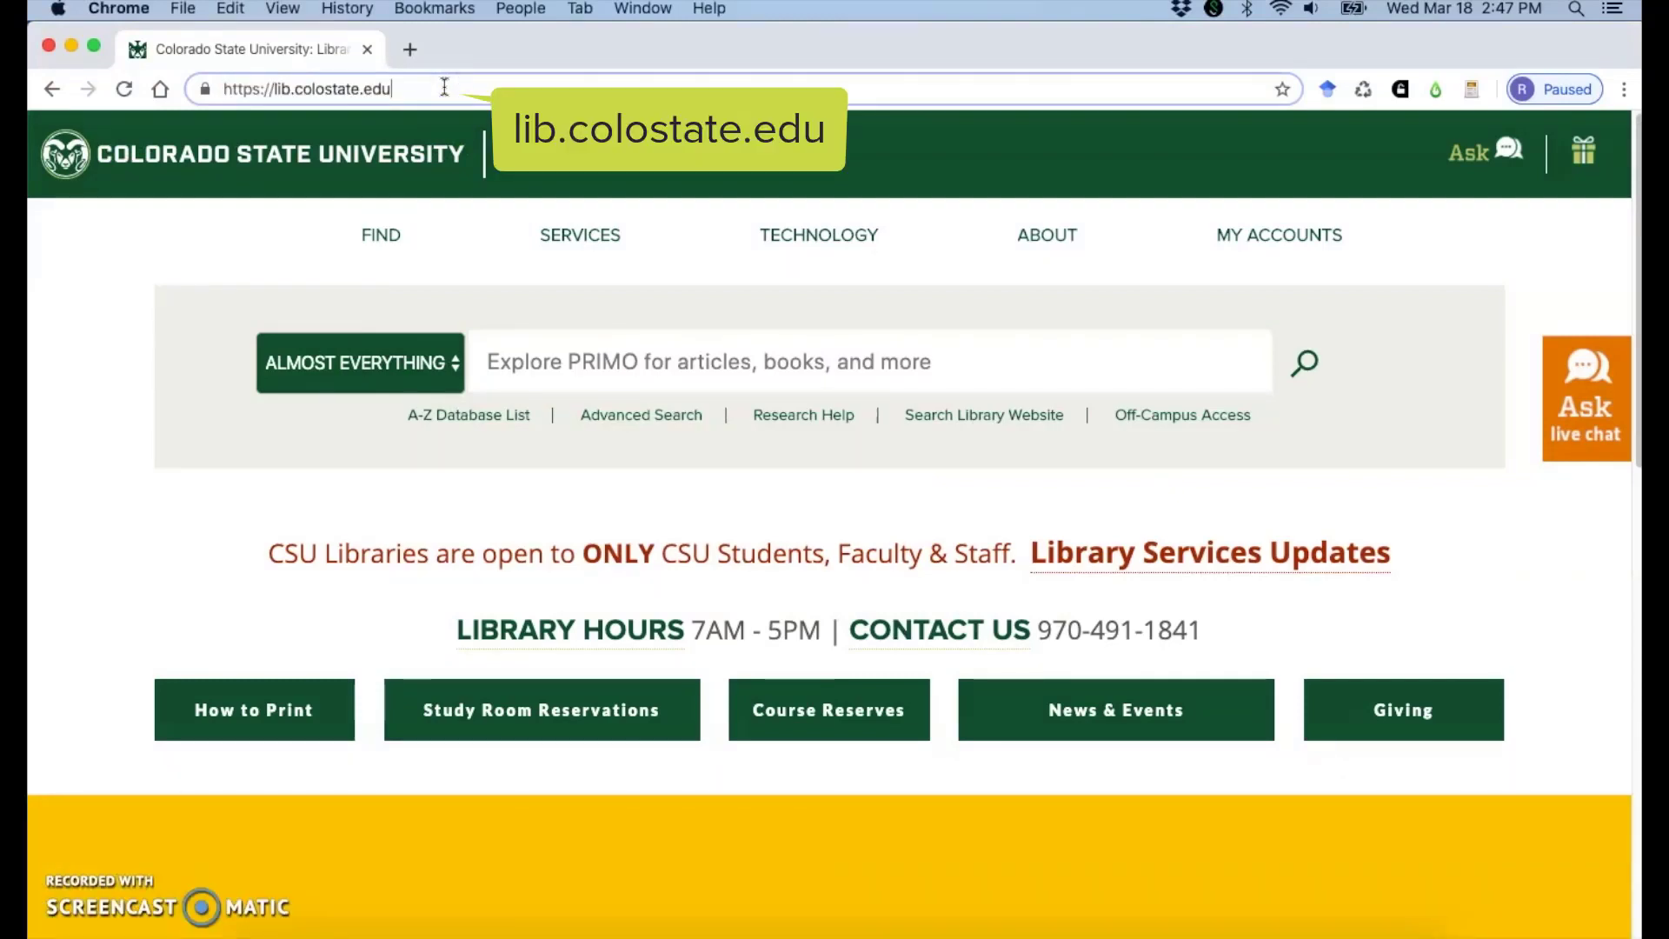
click(468, 415)
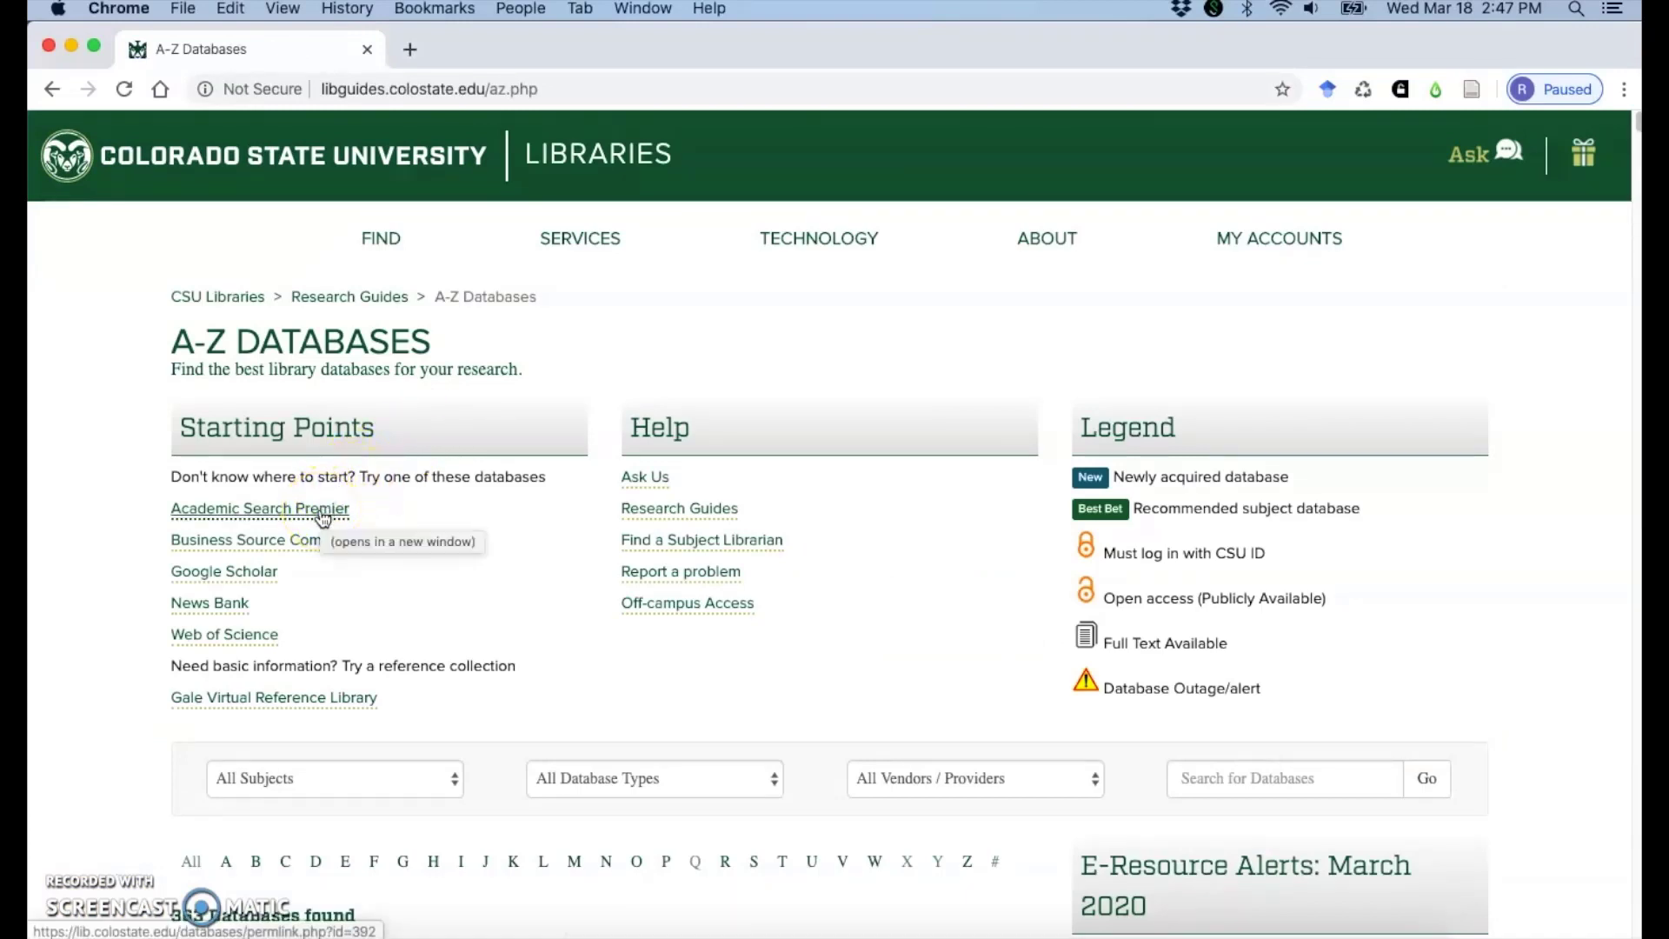
click(323, 519)
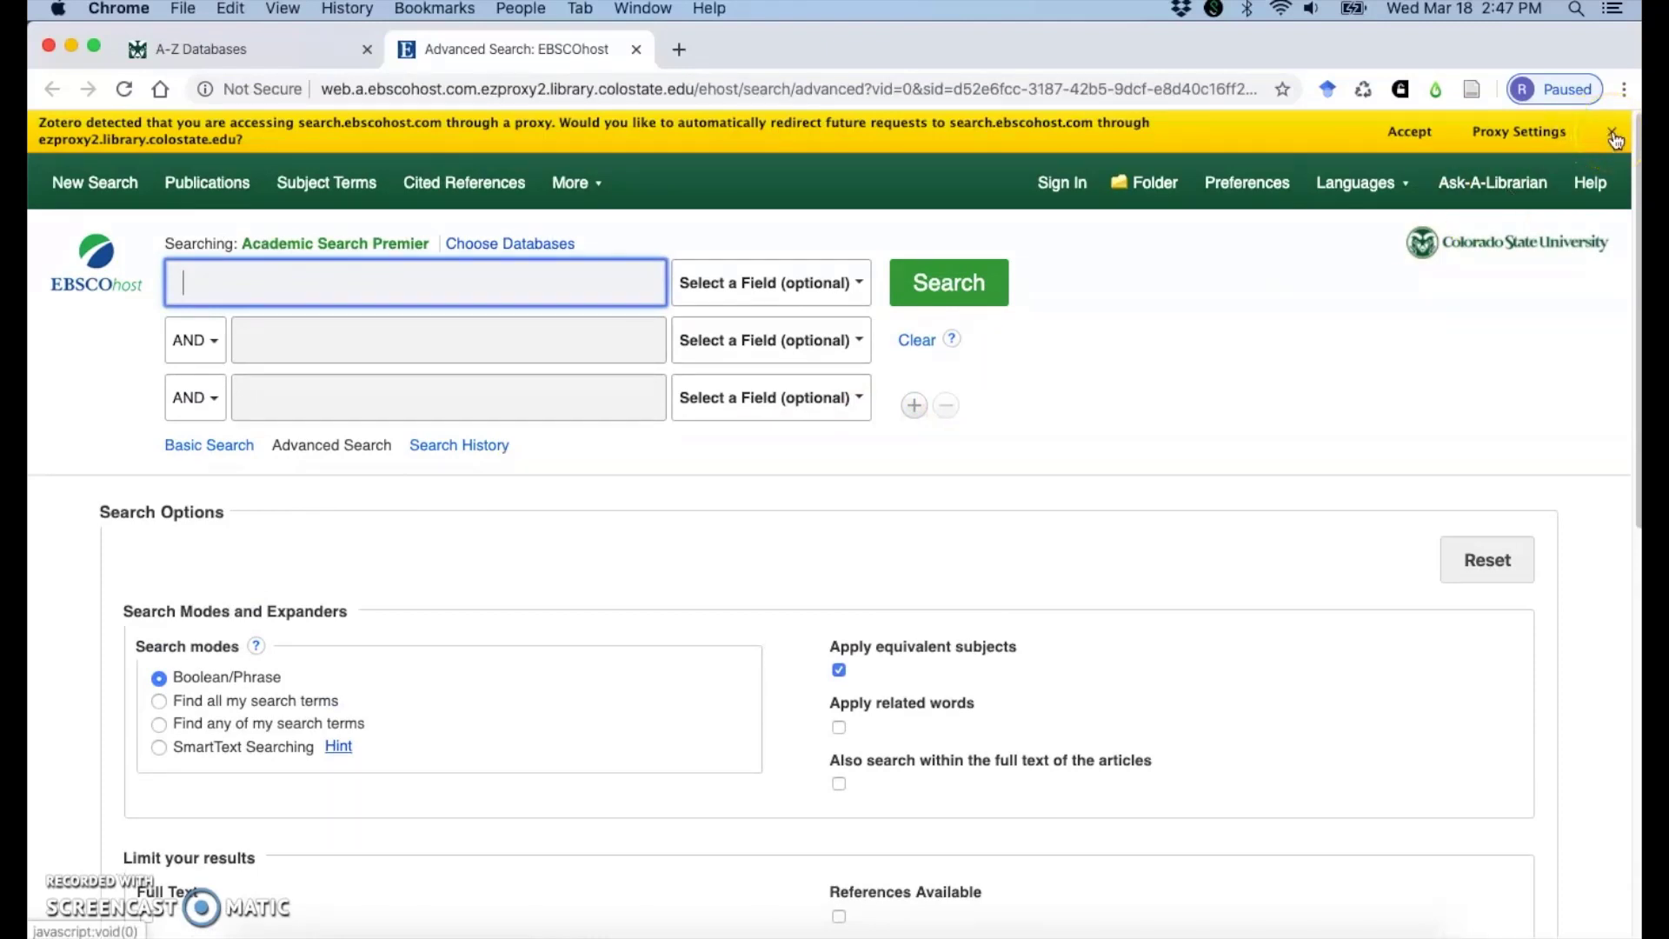
Dismiss the Zotero proxy redirect notice and search Academic Search Premier for "zombies".
click(1614, 139)
click(262, 236)
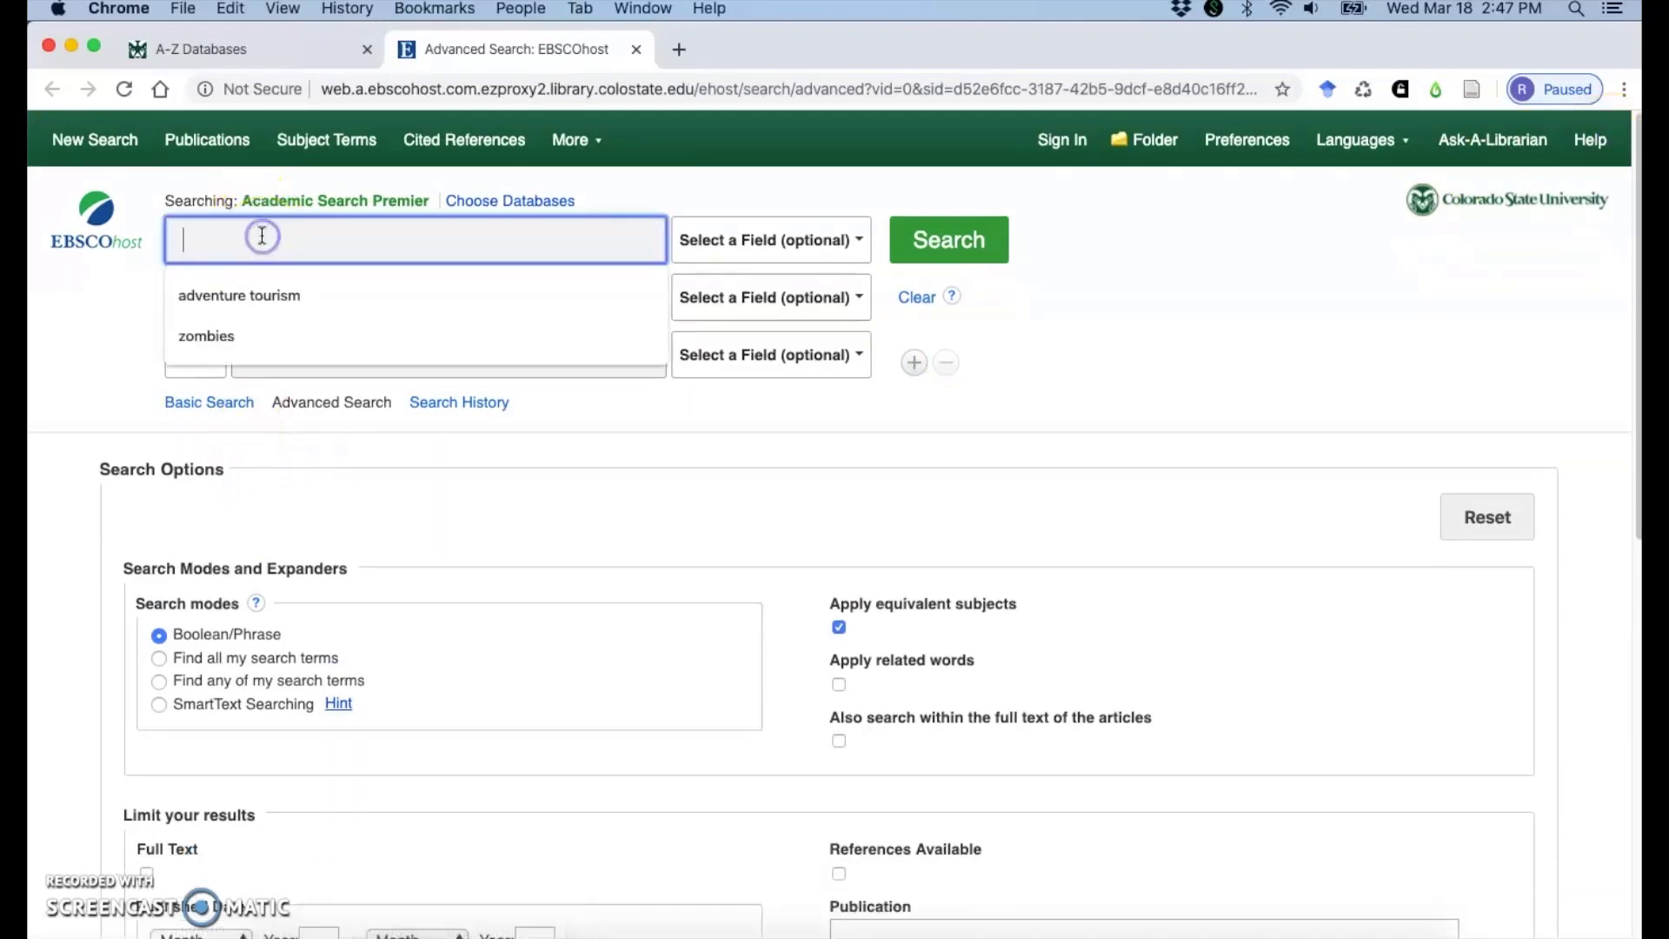
text(zombi)
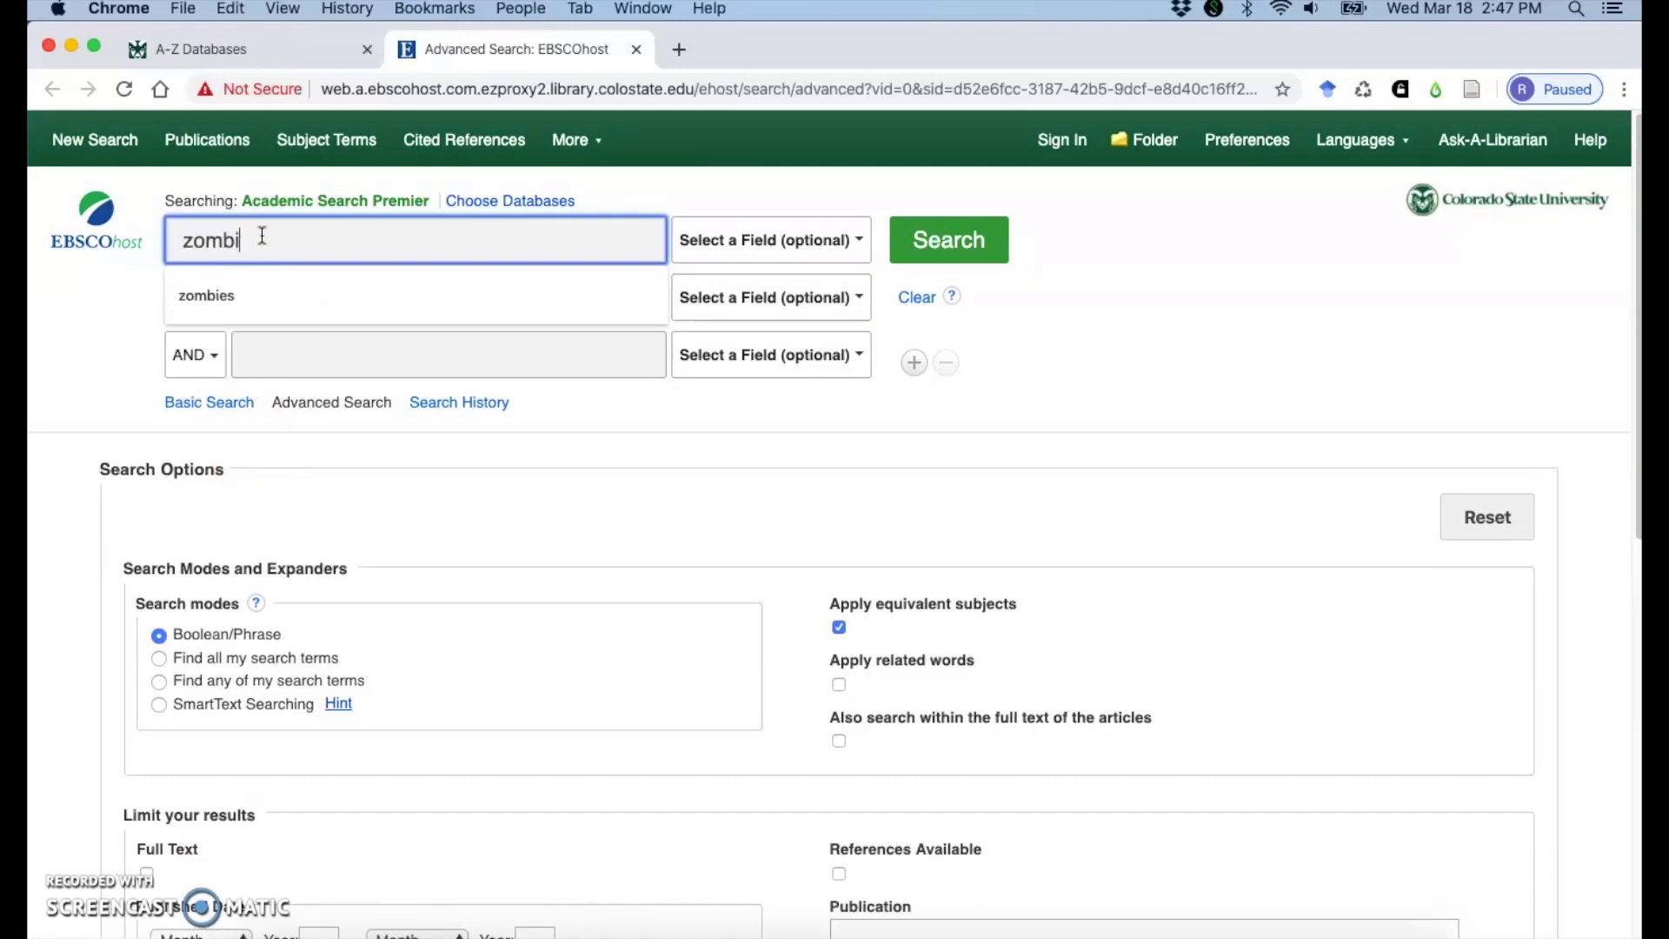
text(es)
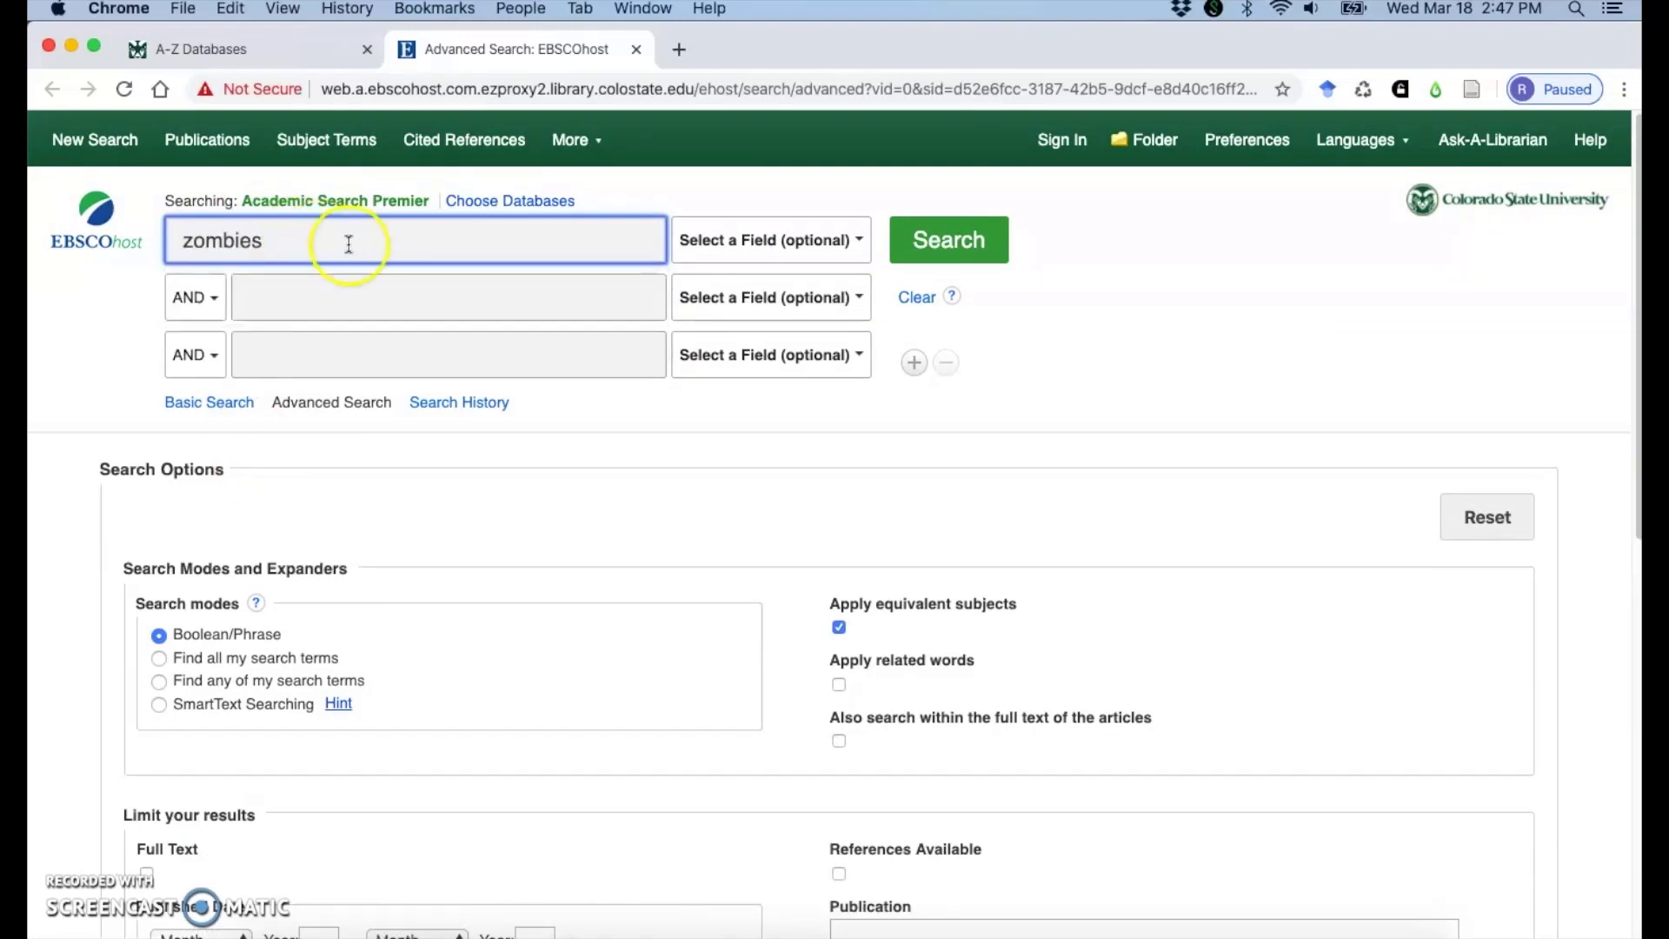
click(968, 250)
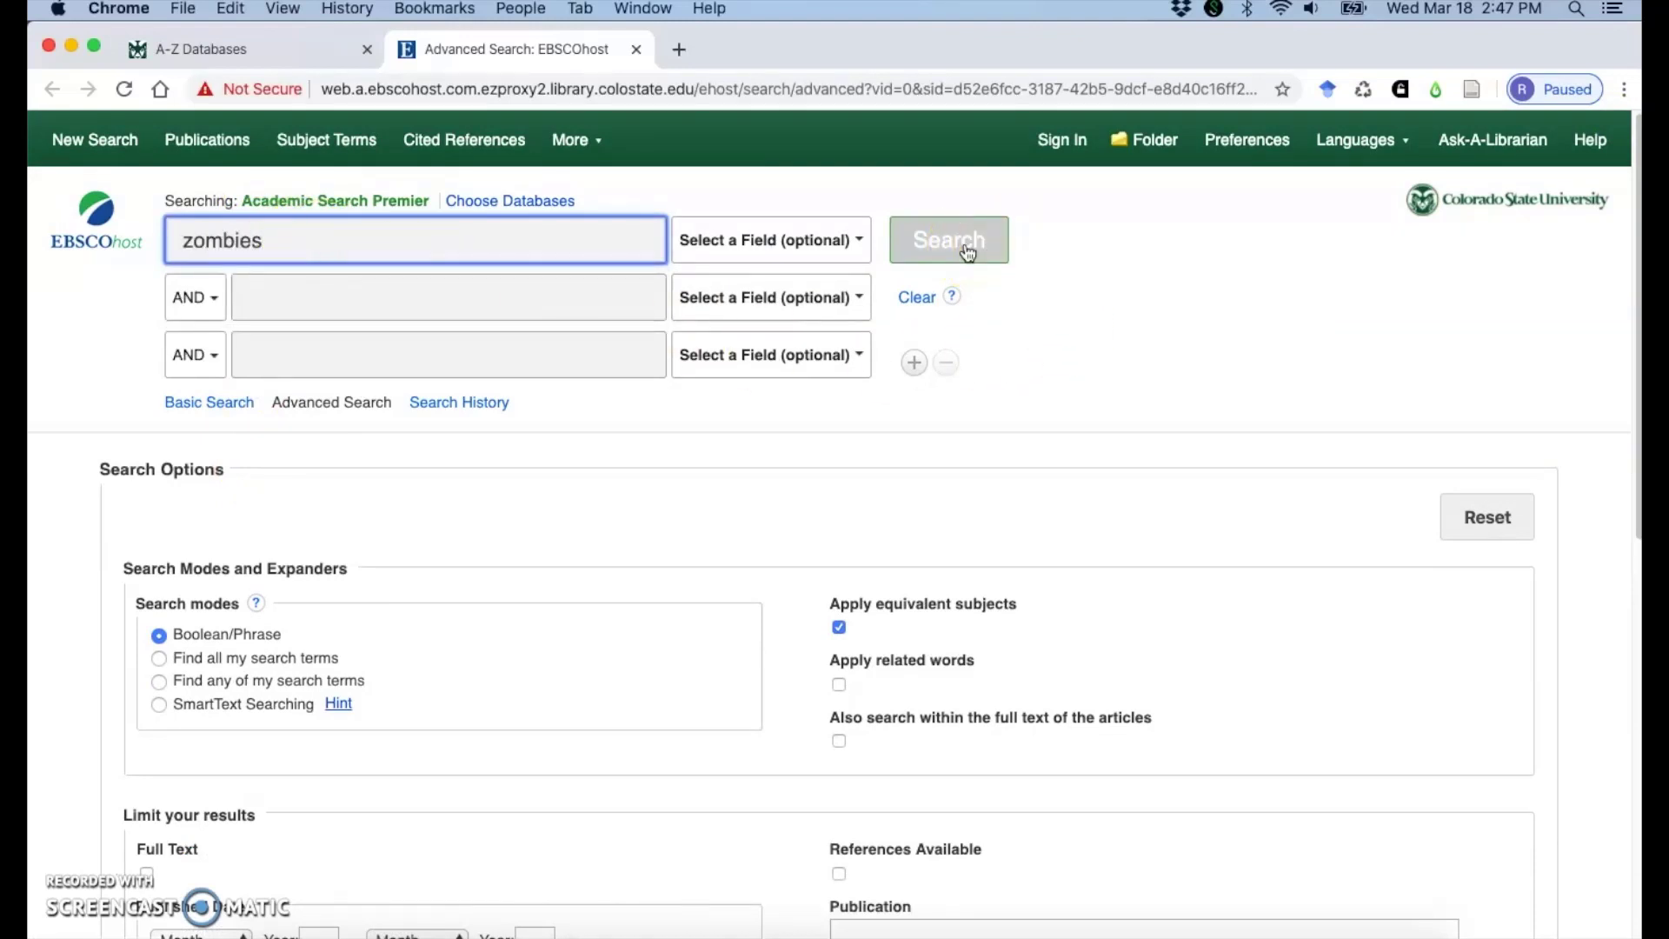
click(967, 250)
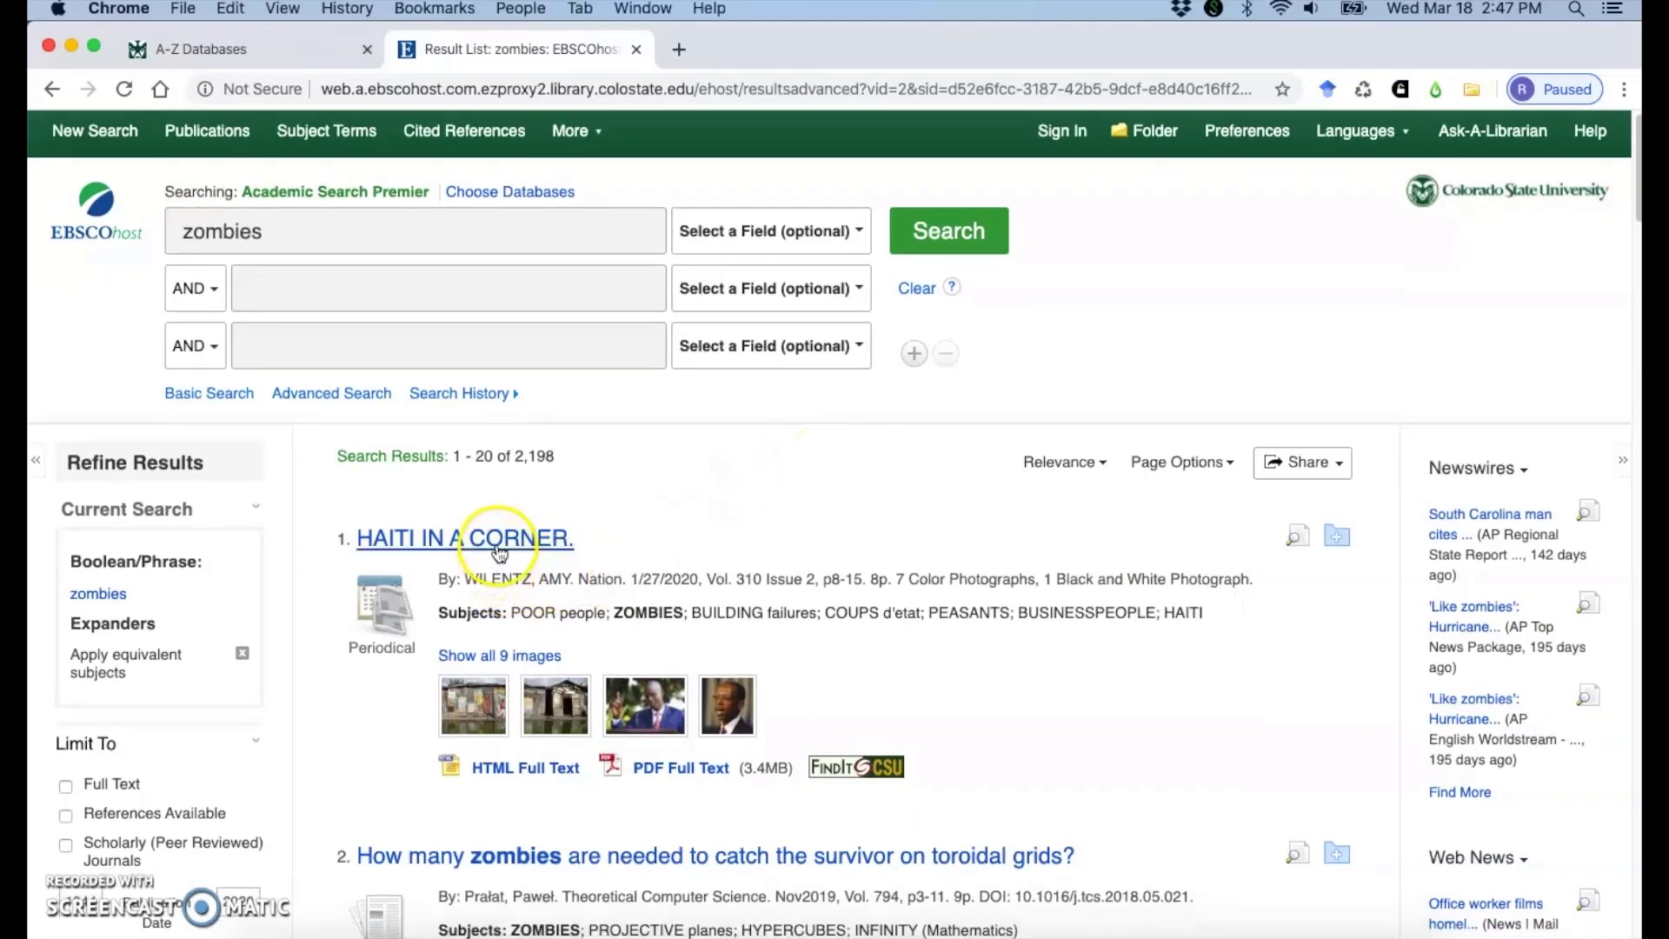
Open the detailed record of the article "The Zombies Among Us" from the search results.
scroll(504, 576, down, 3)
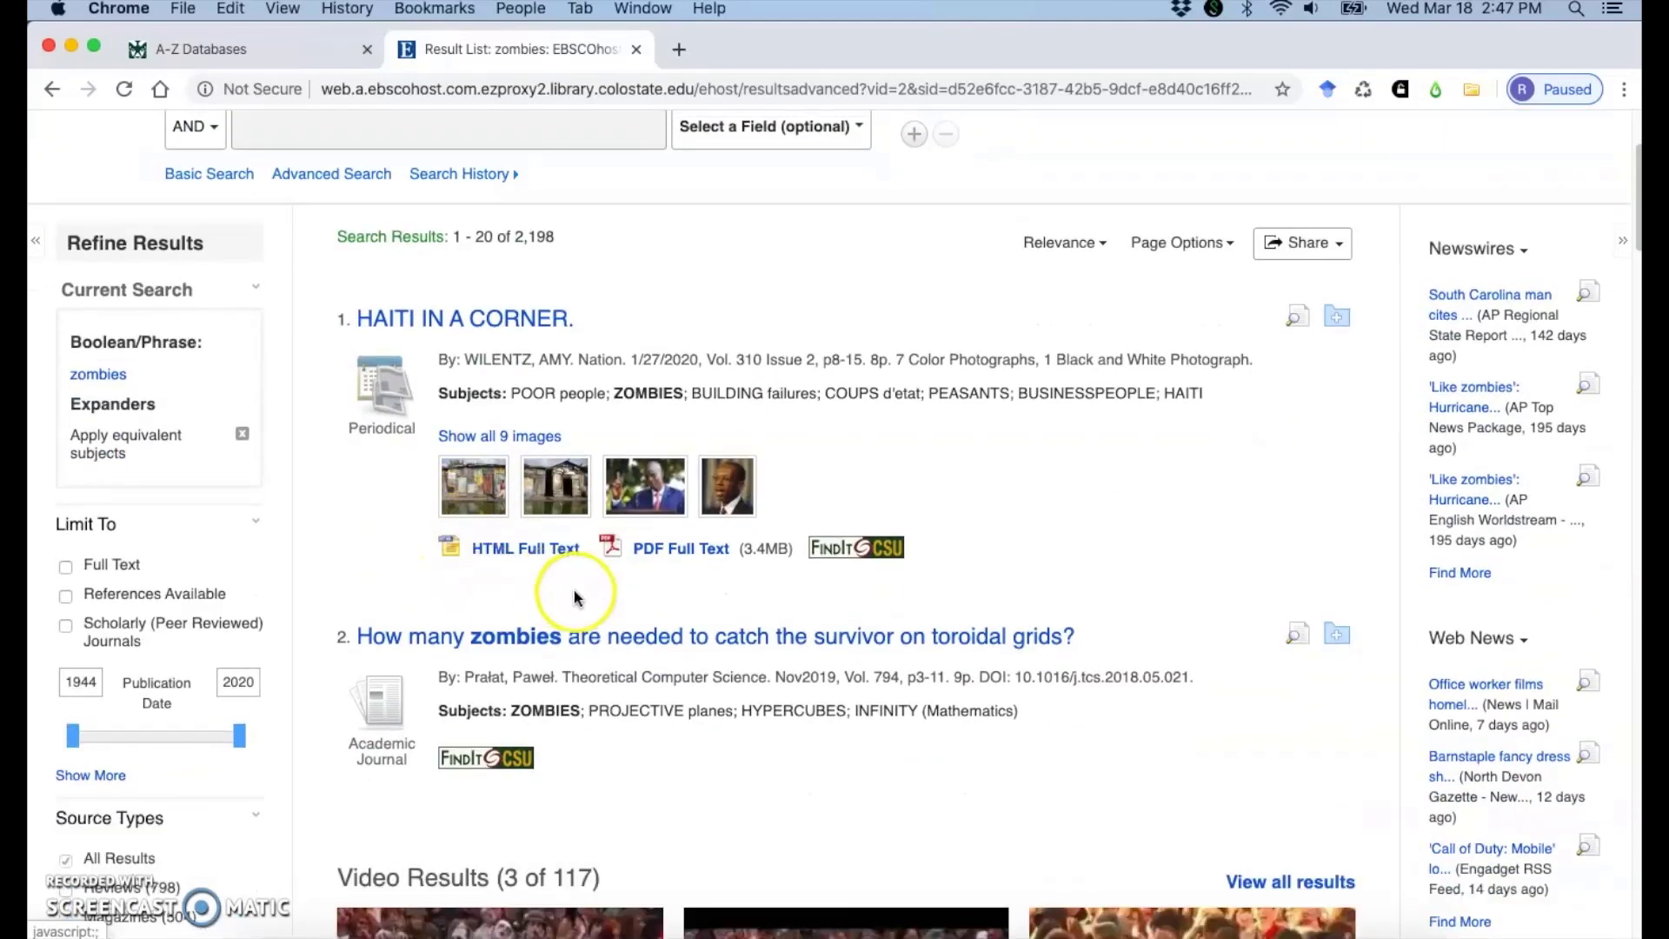
scroll(597, 596, down, 8)
scroll(675, 587, down, 10)
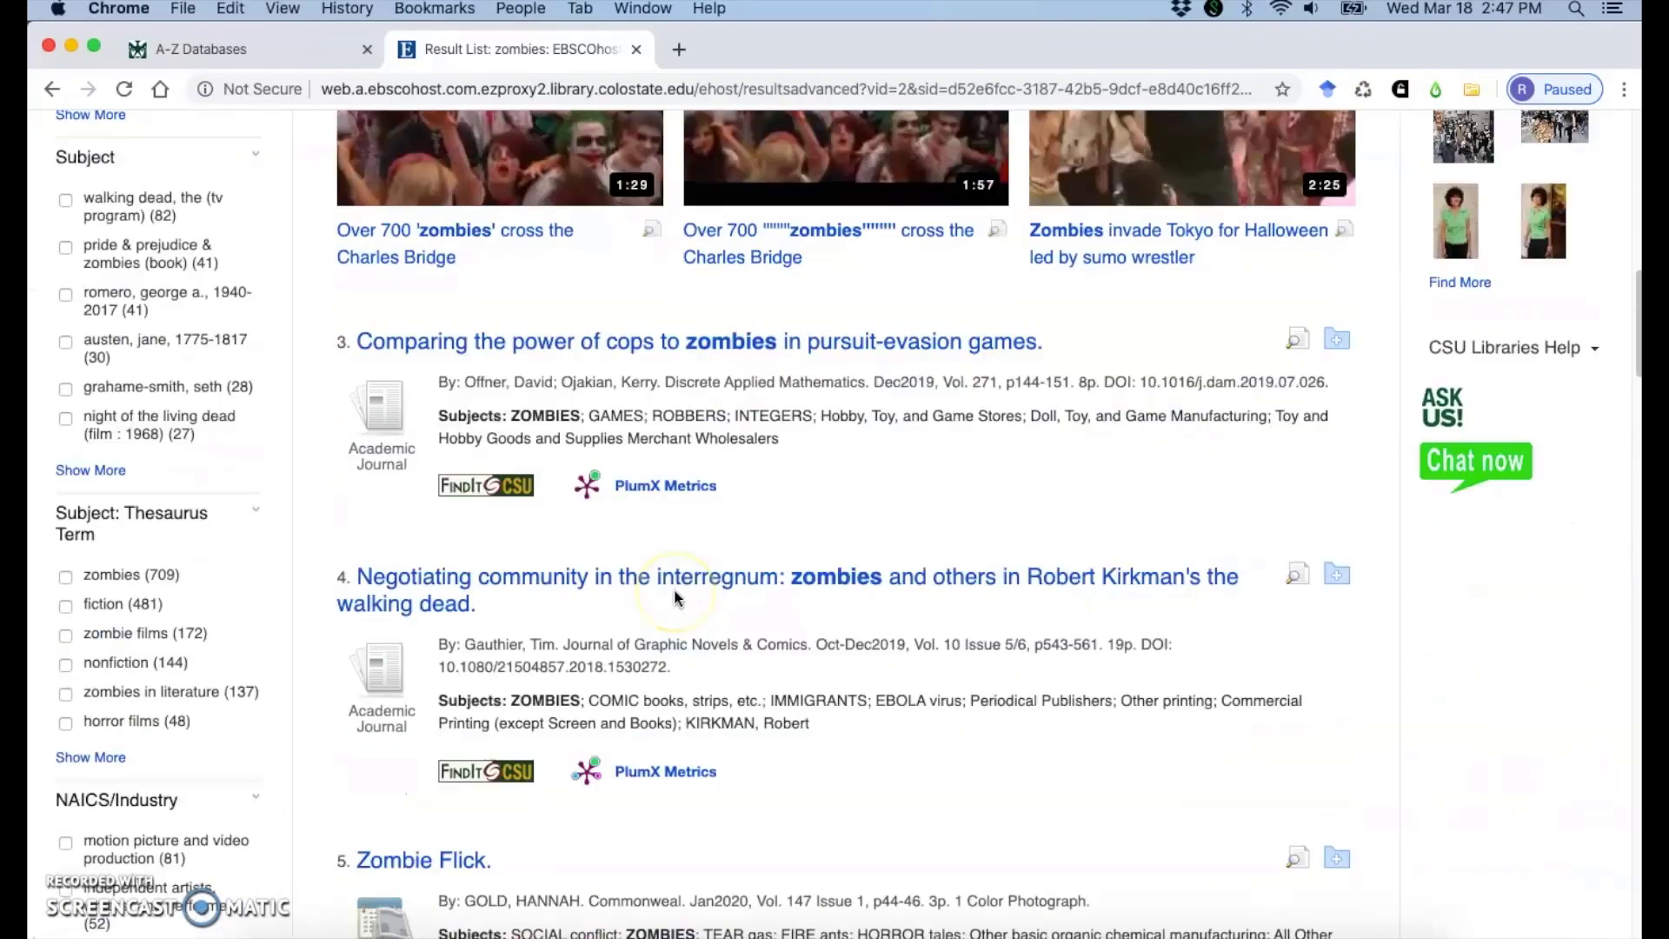
scroll(677, 597, down, 1)
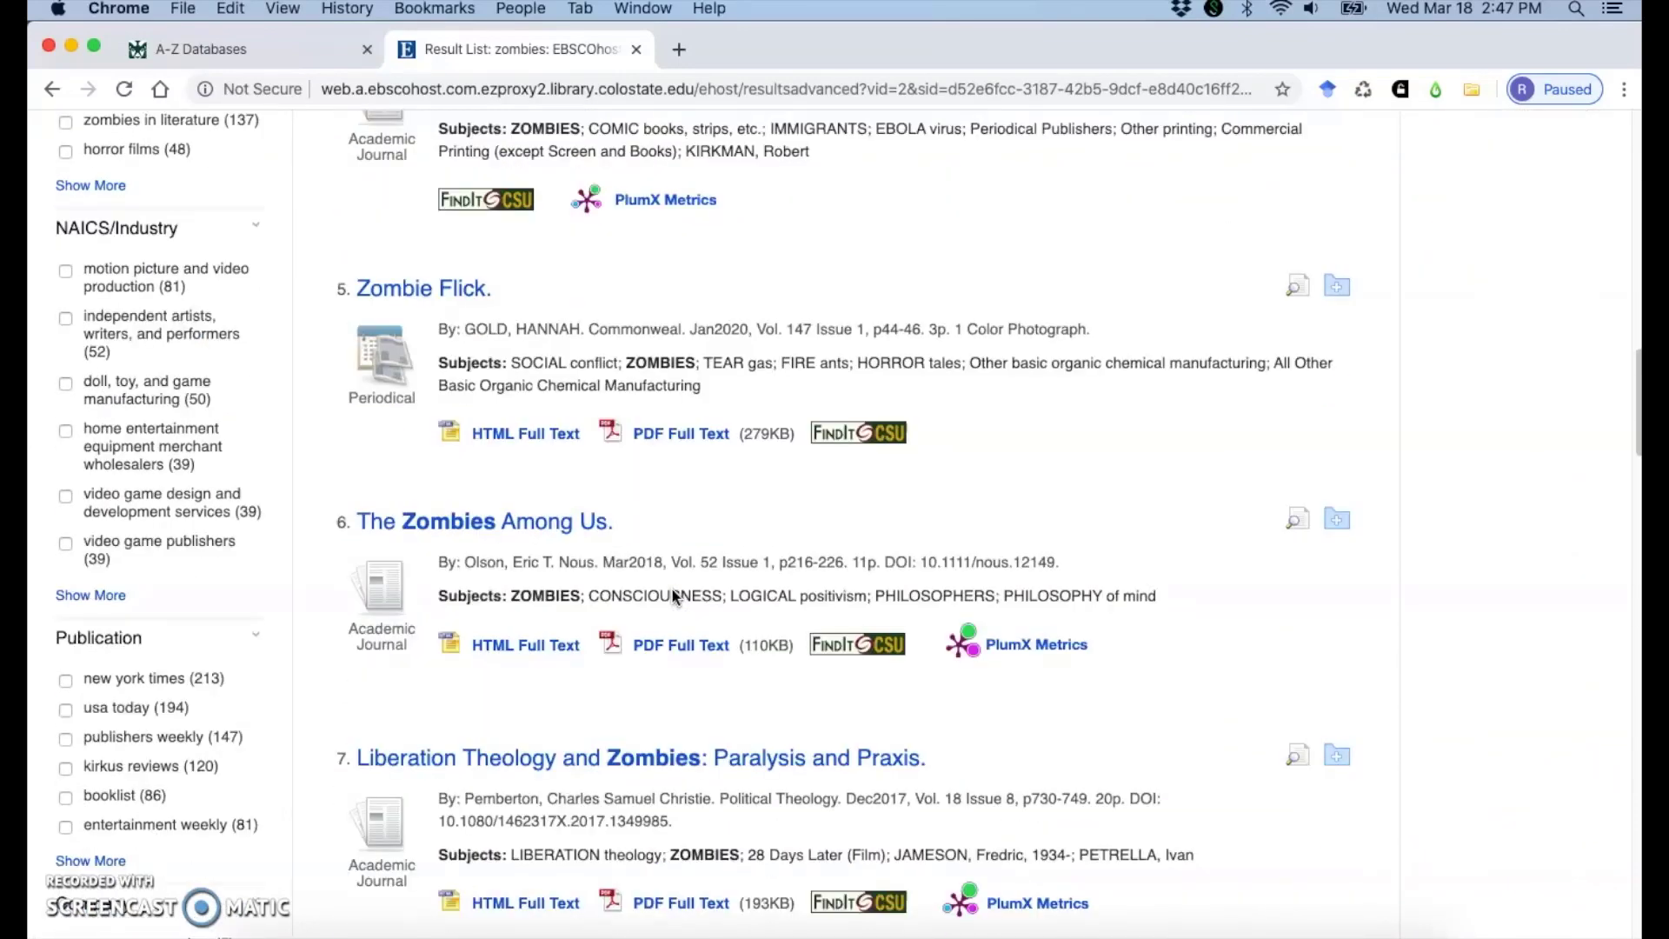
click(519, 526)
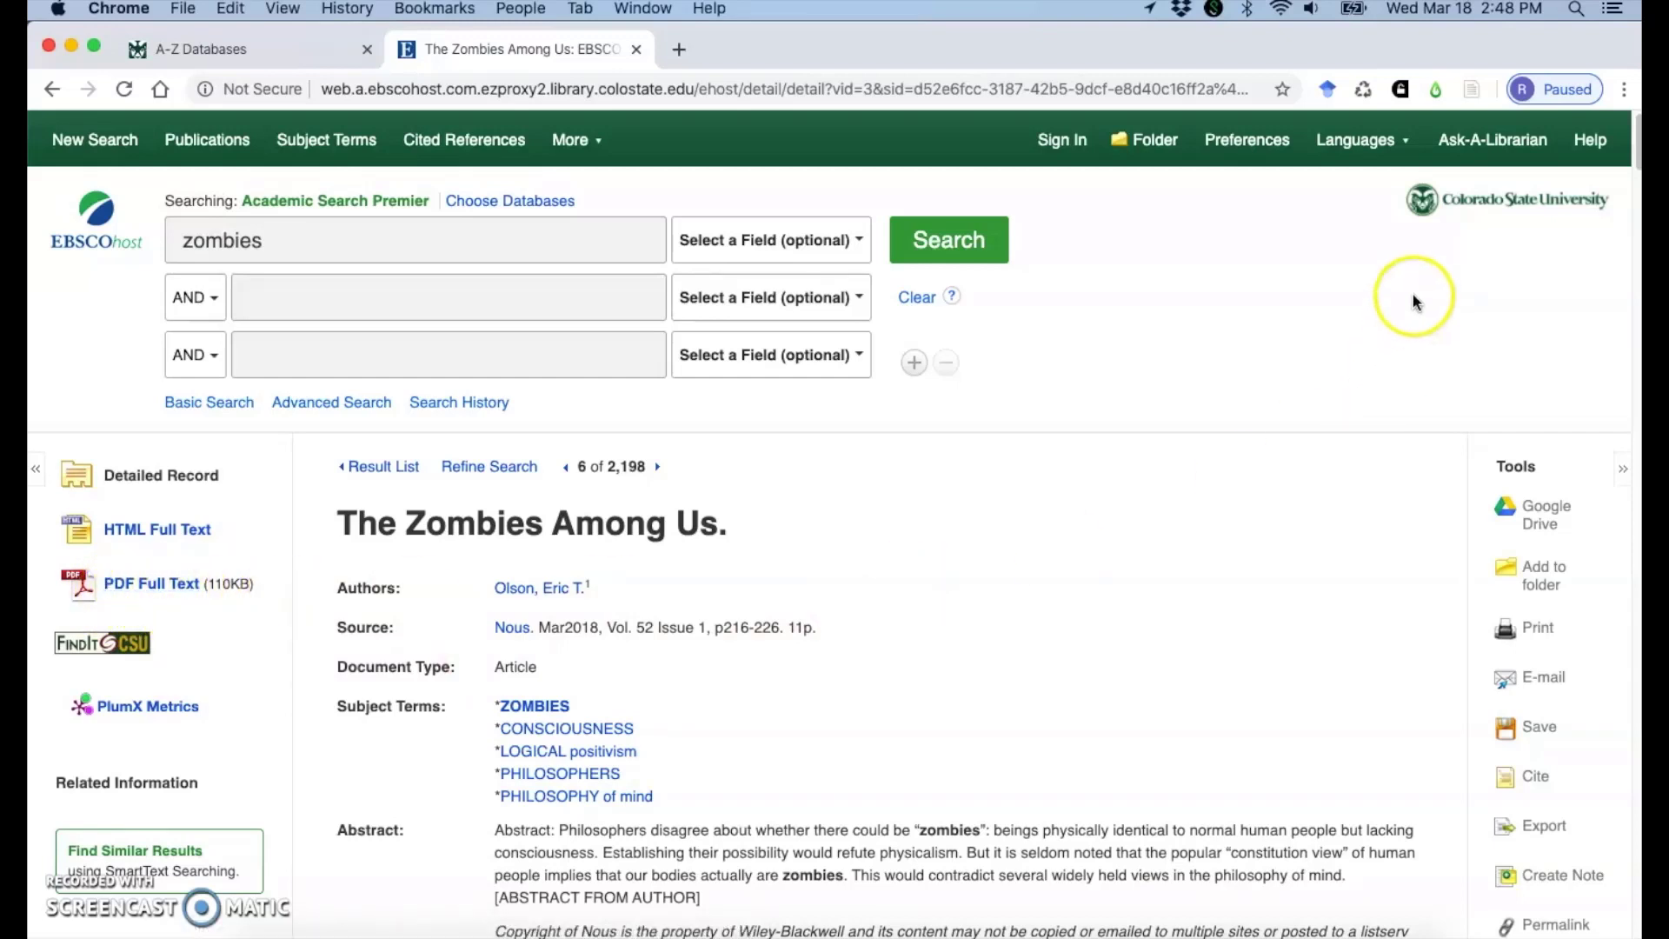
Save "The Zombies Among Us" to Zotero with the browser connector and switch to Zotero to check the new item.
click(1469, 92)
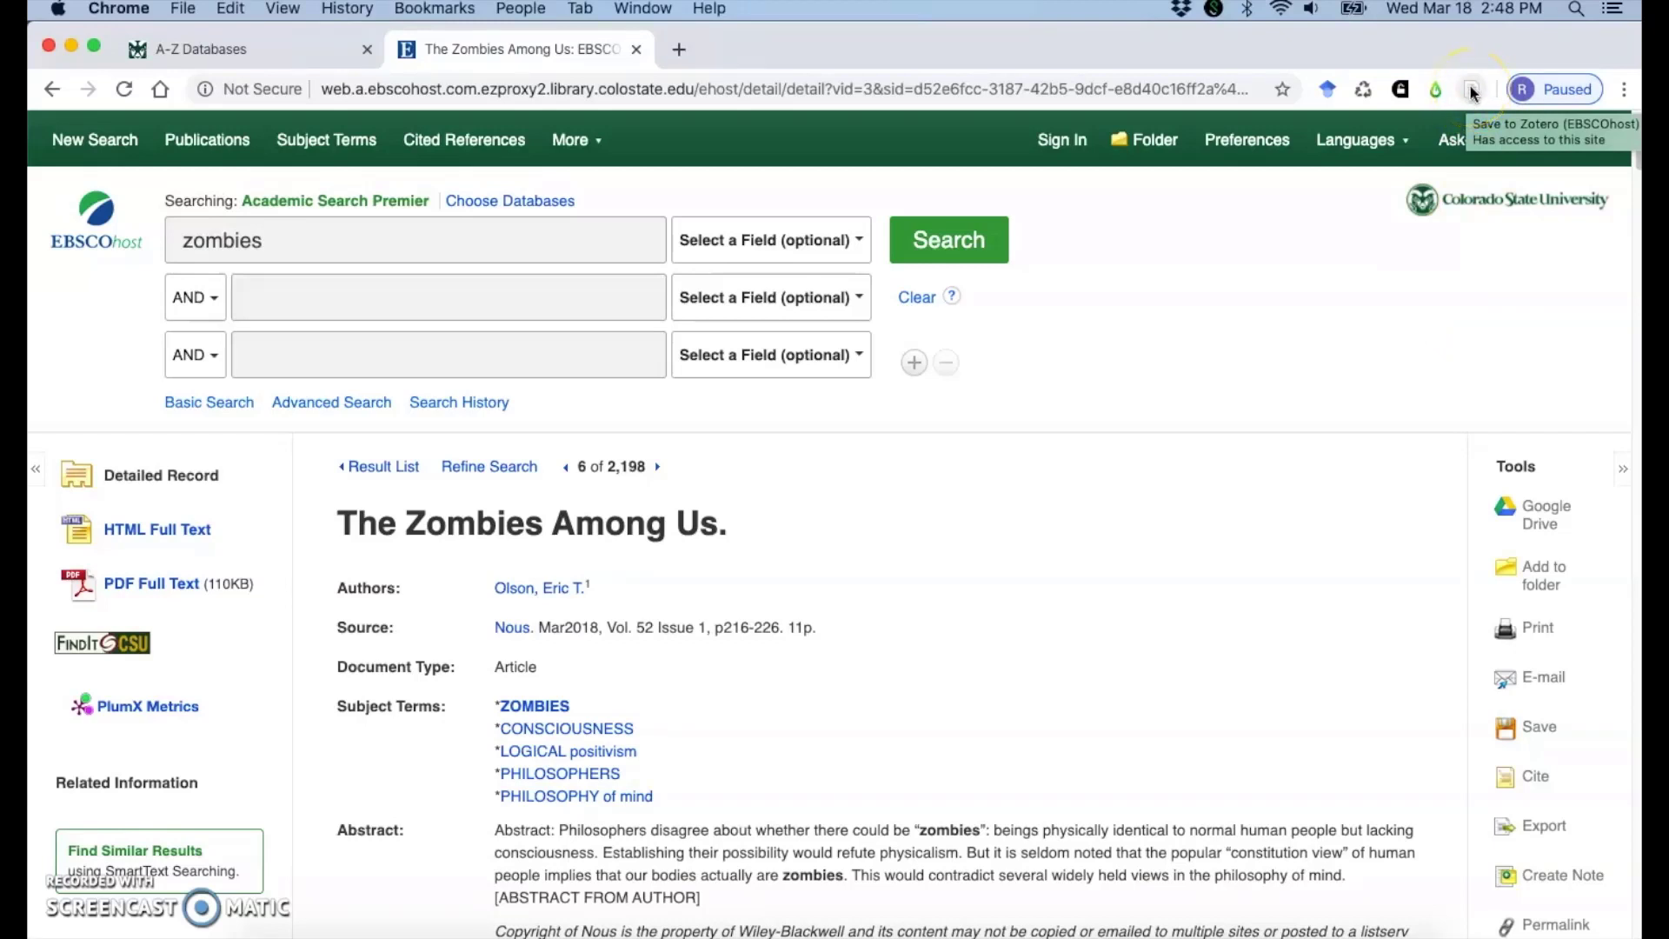
click(1473, 92)
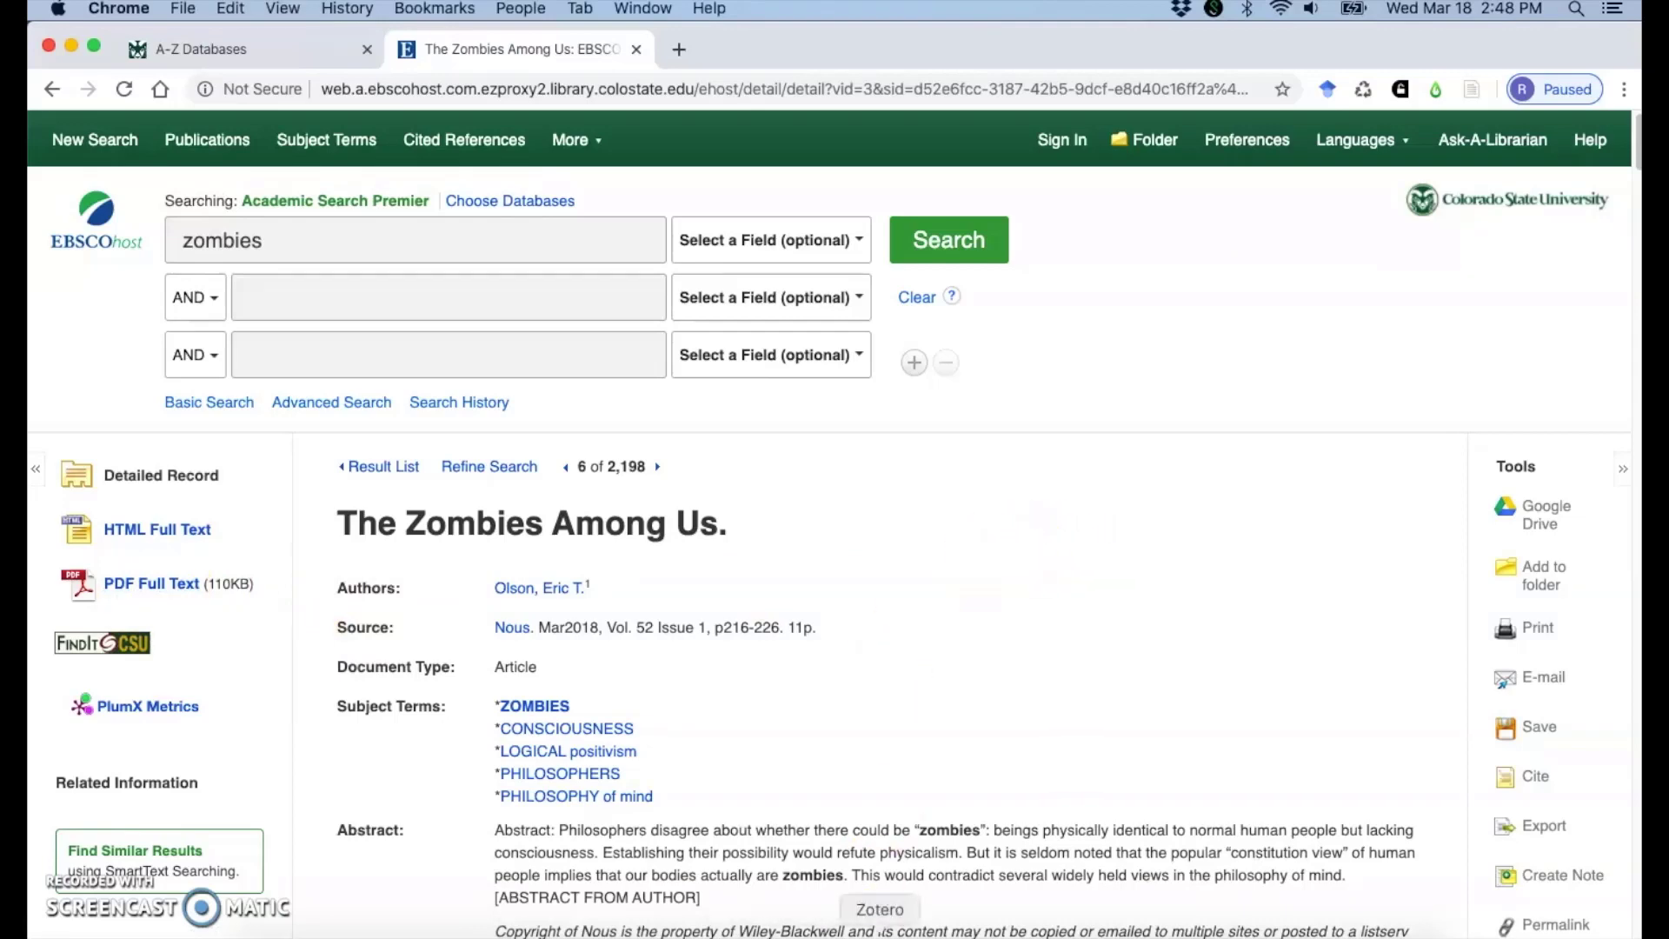
click(880, 934)
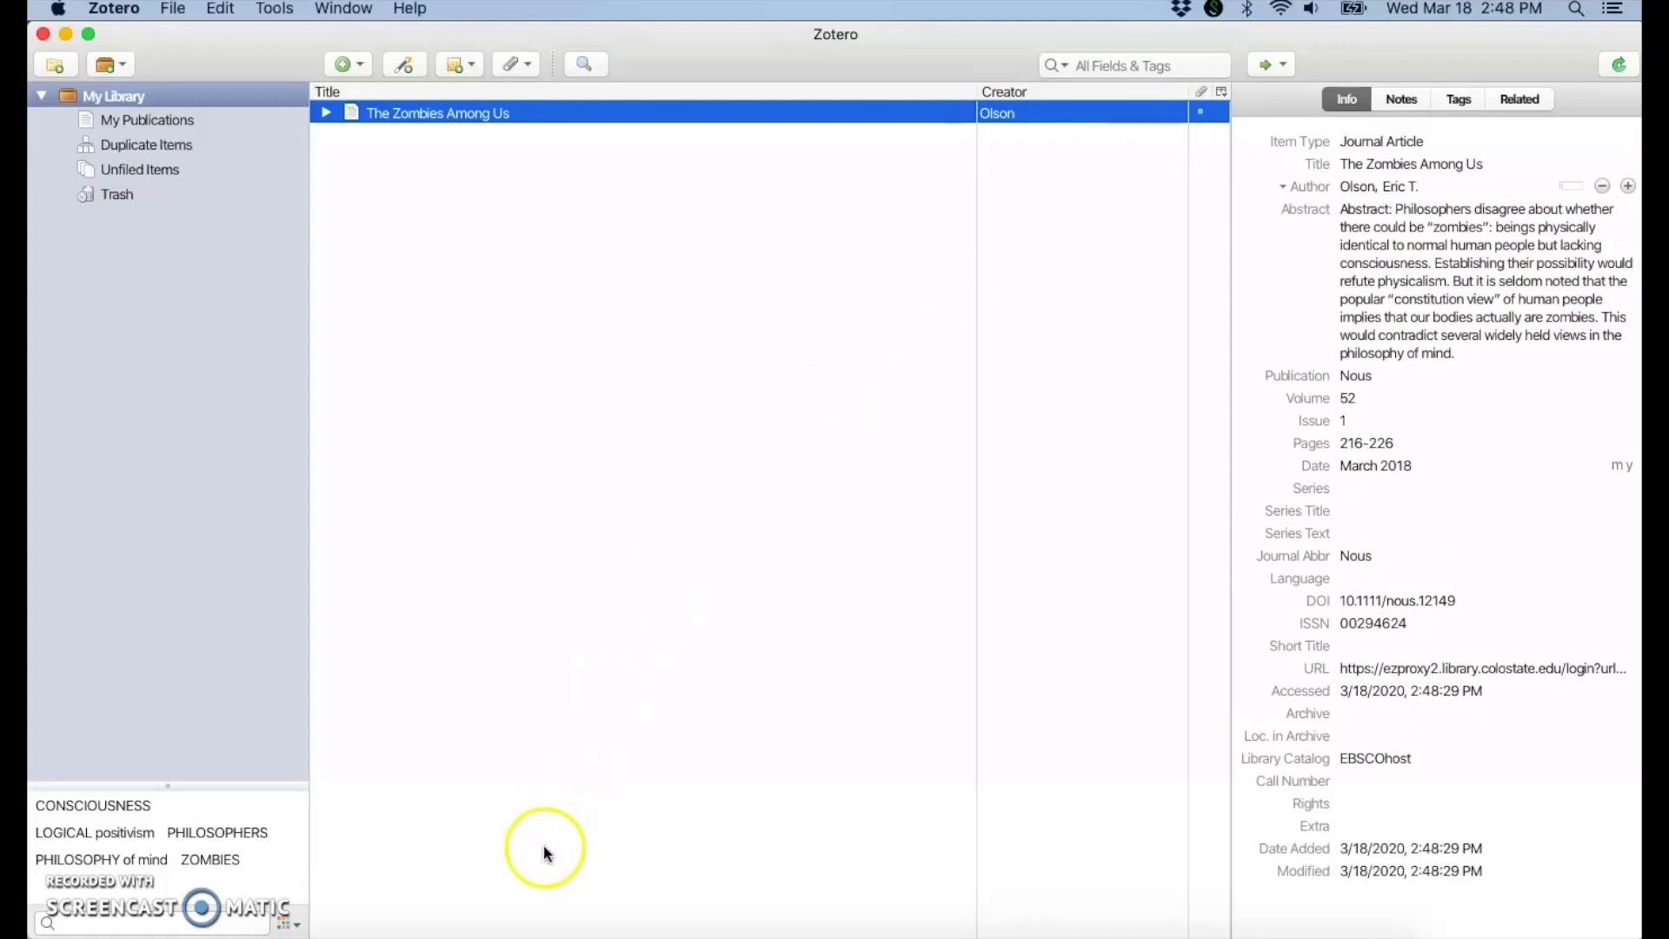
Return to the EBSCOhost results in Chrome and open the record "Comparing the power of cops to zombies in pursuit-evasion games".
click(445, 934)
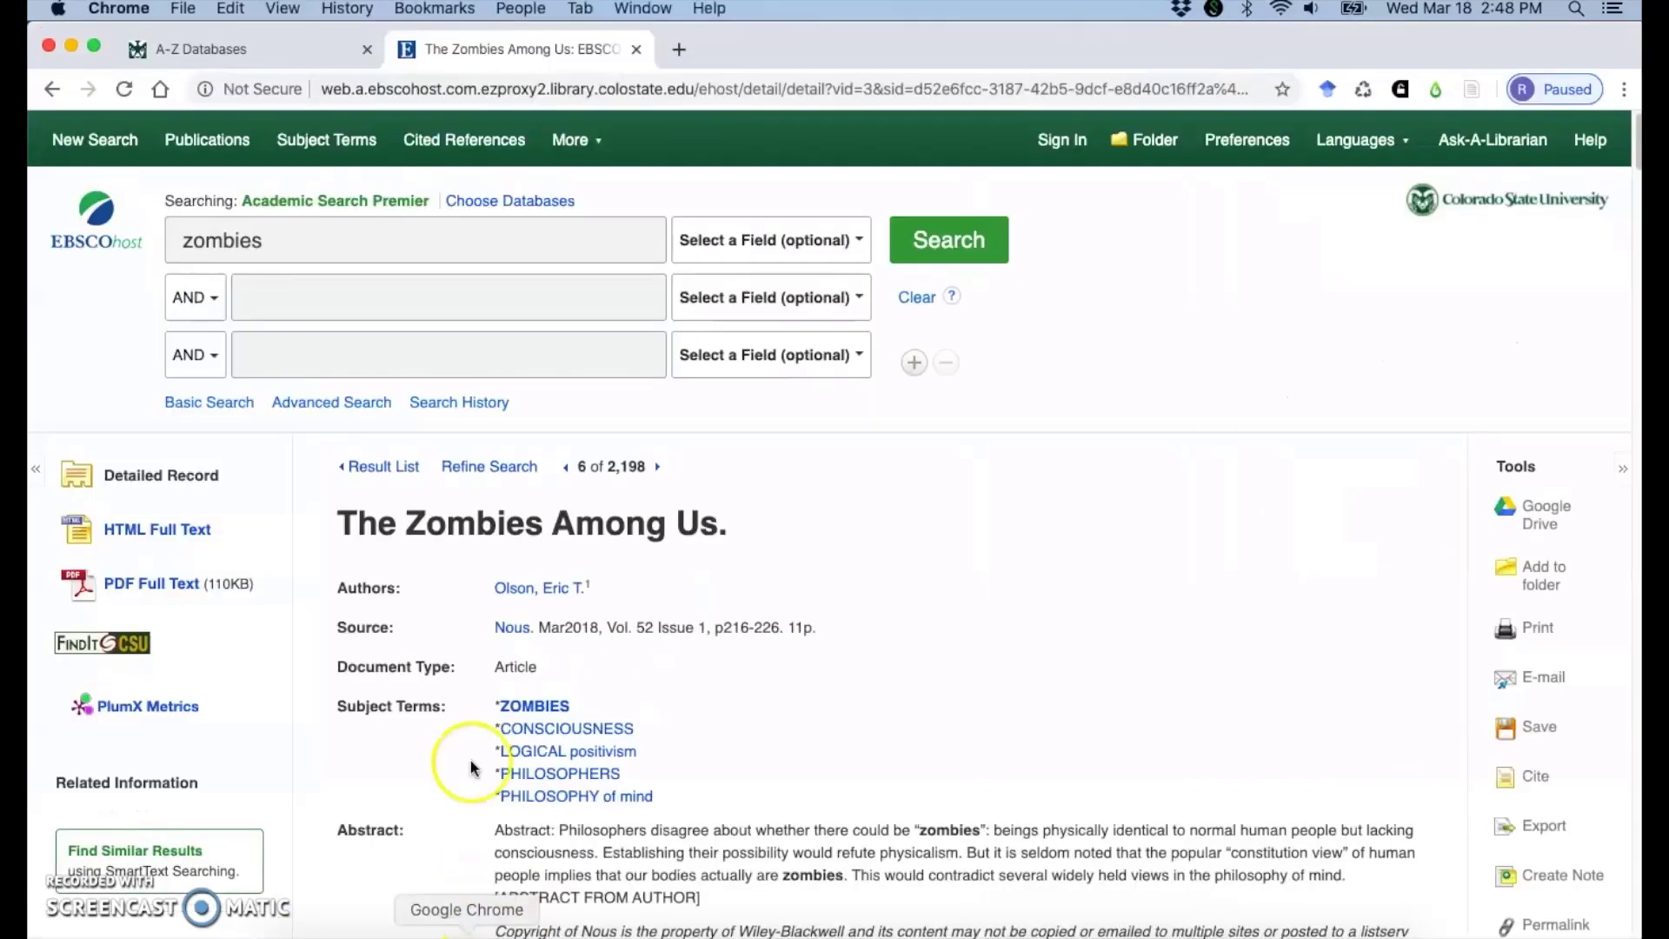
click(51, 91)
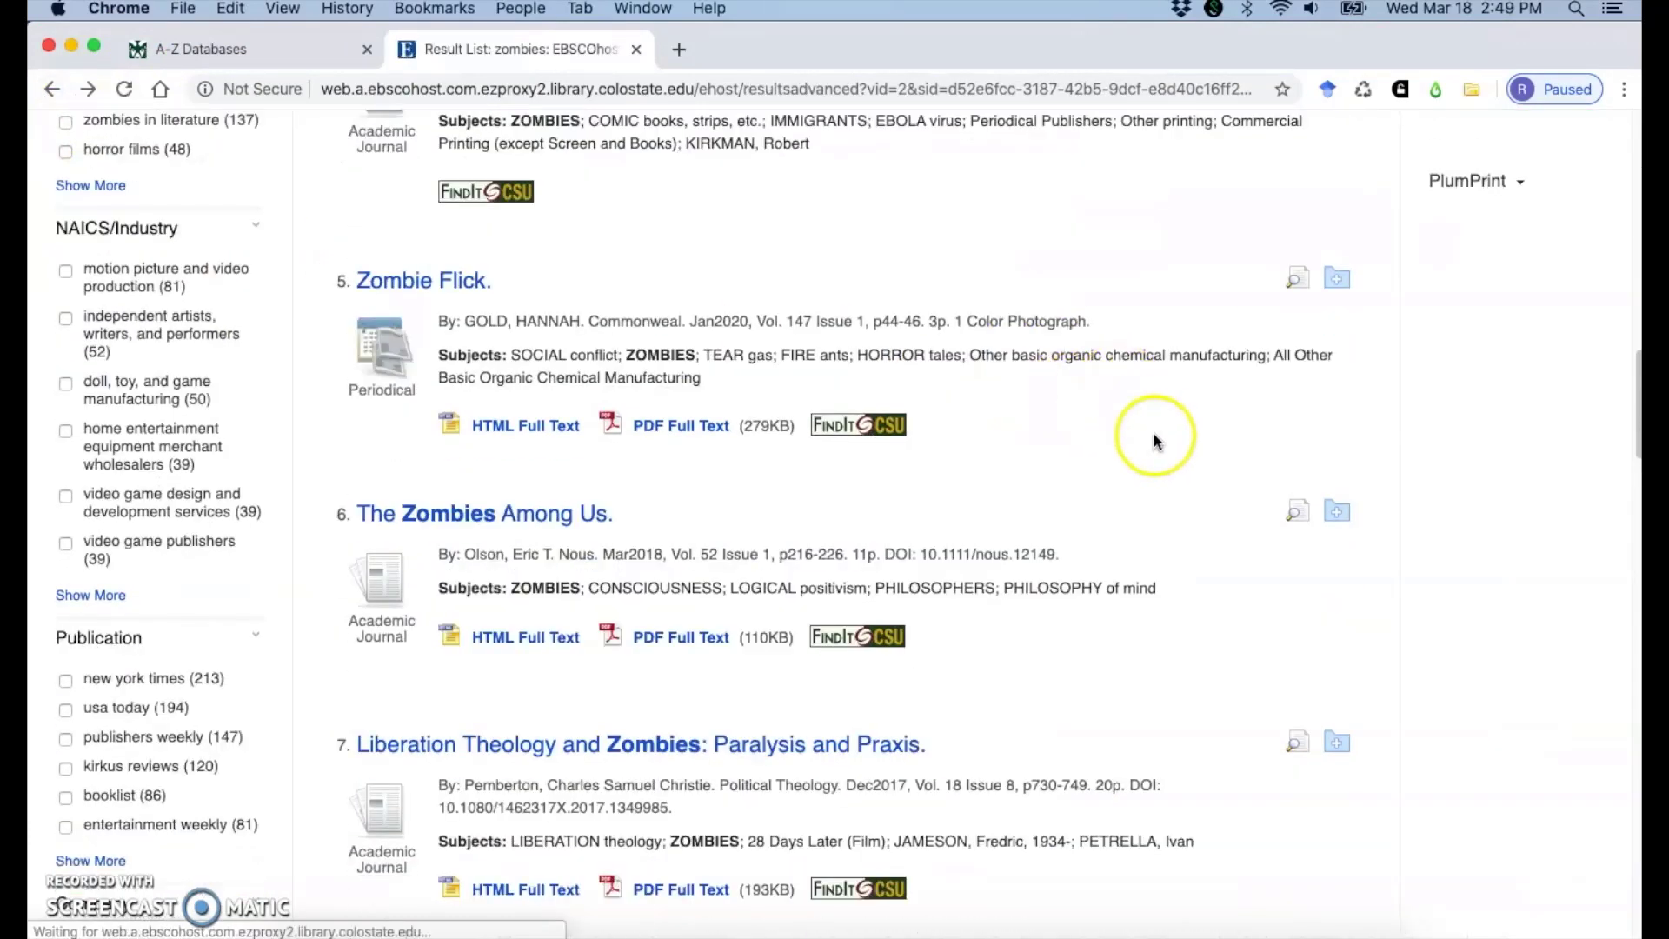
scroll(1118, 429, up, 4)
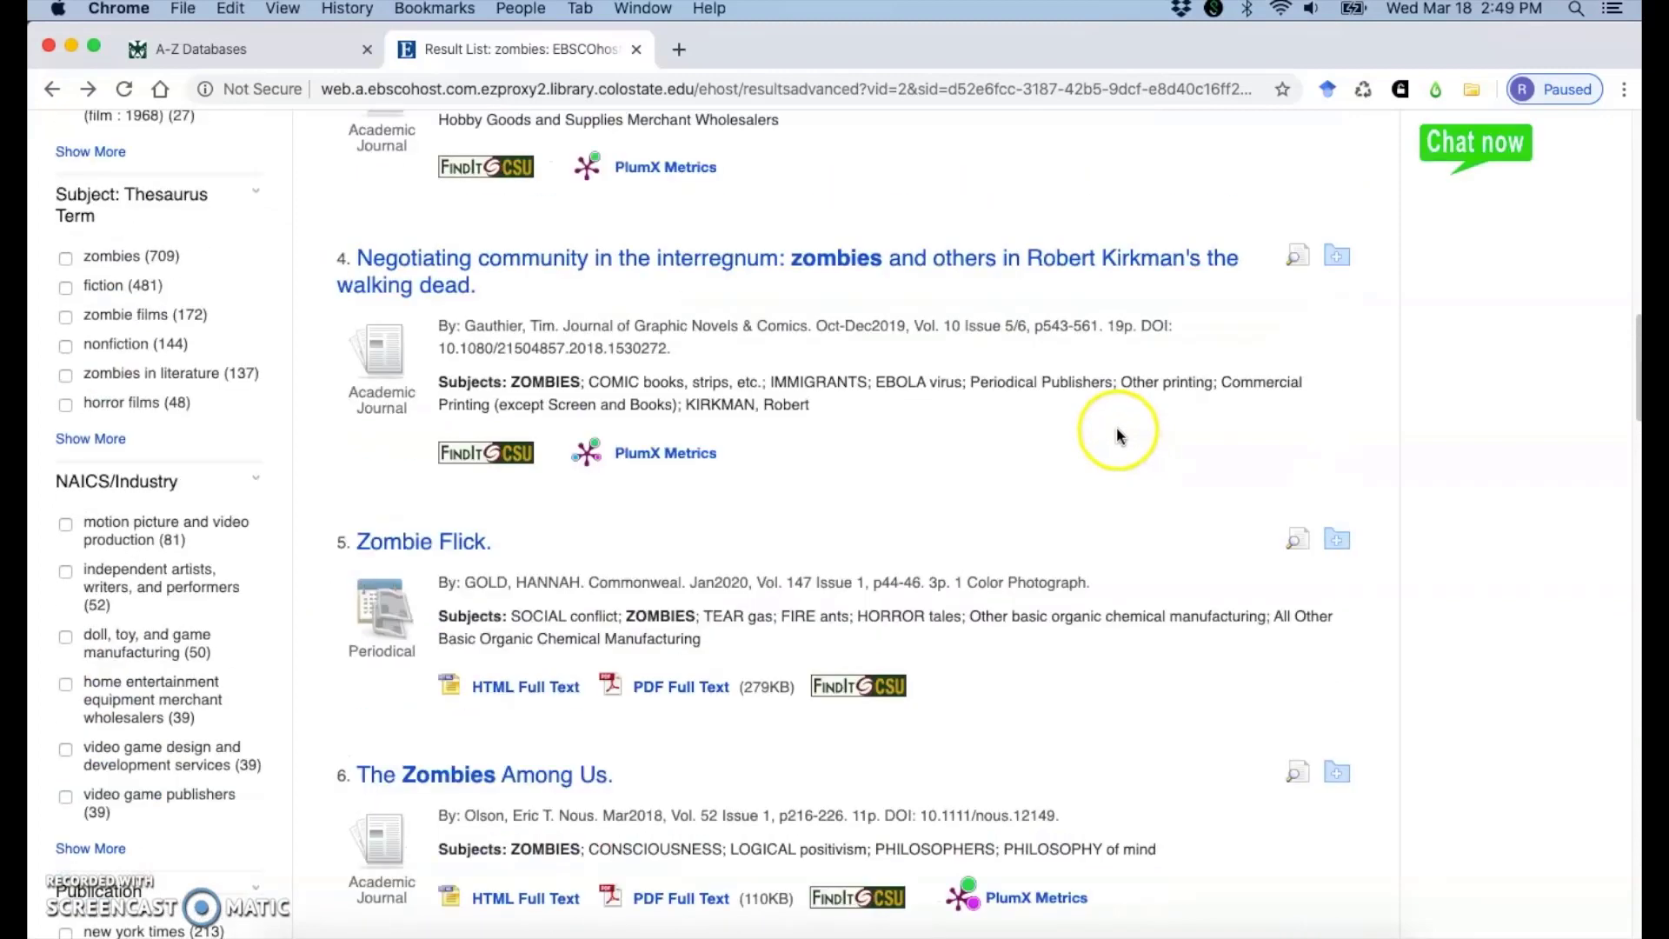
scroll(1084, 439, up, 3)
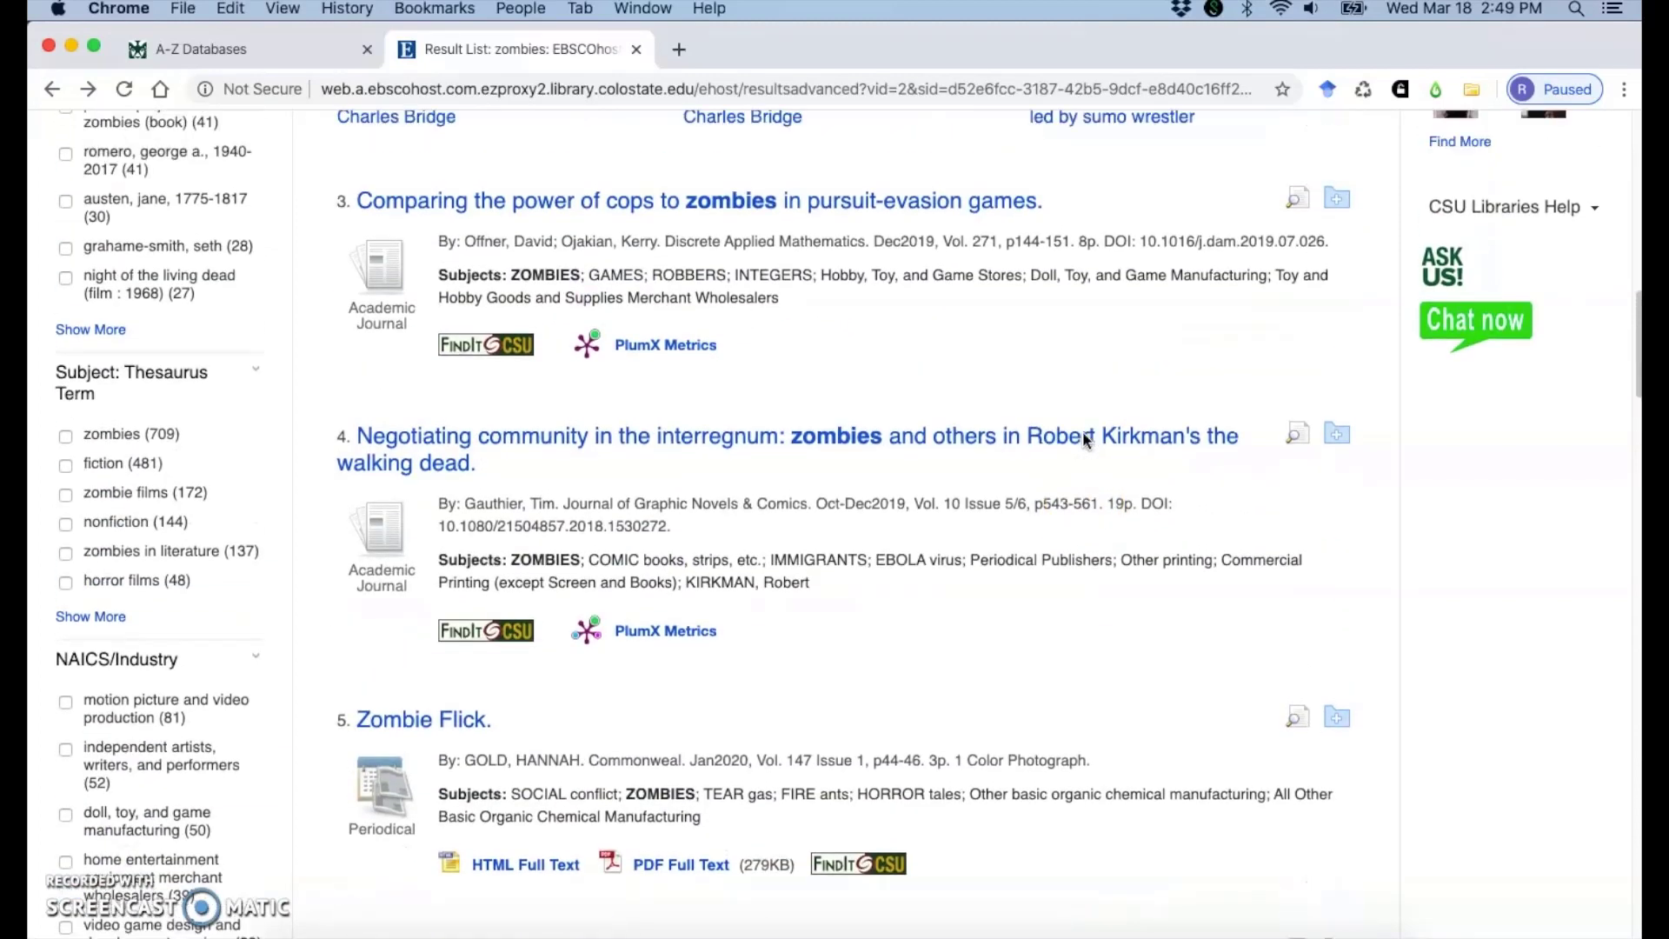
mouse_move(571, 798)
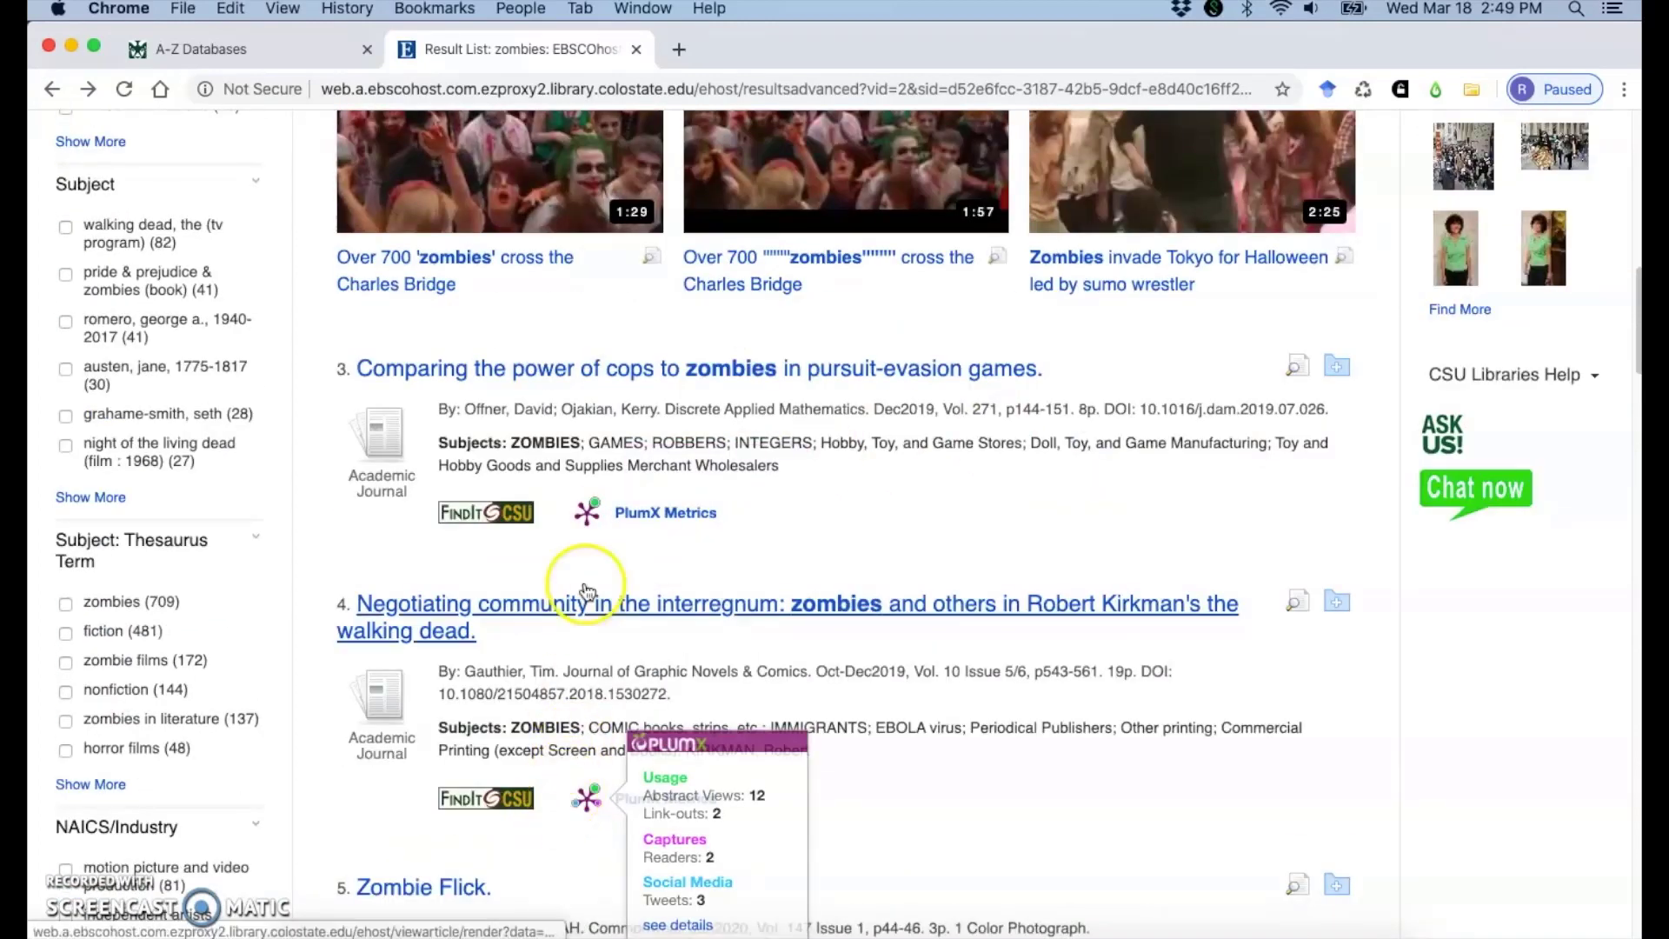
click(817, 371)
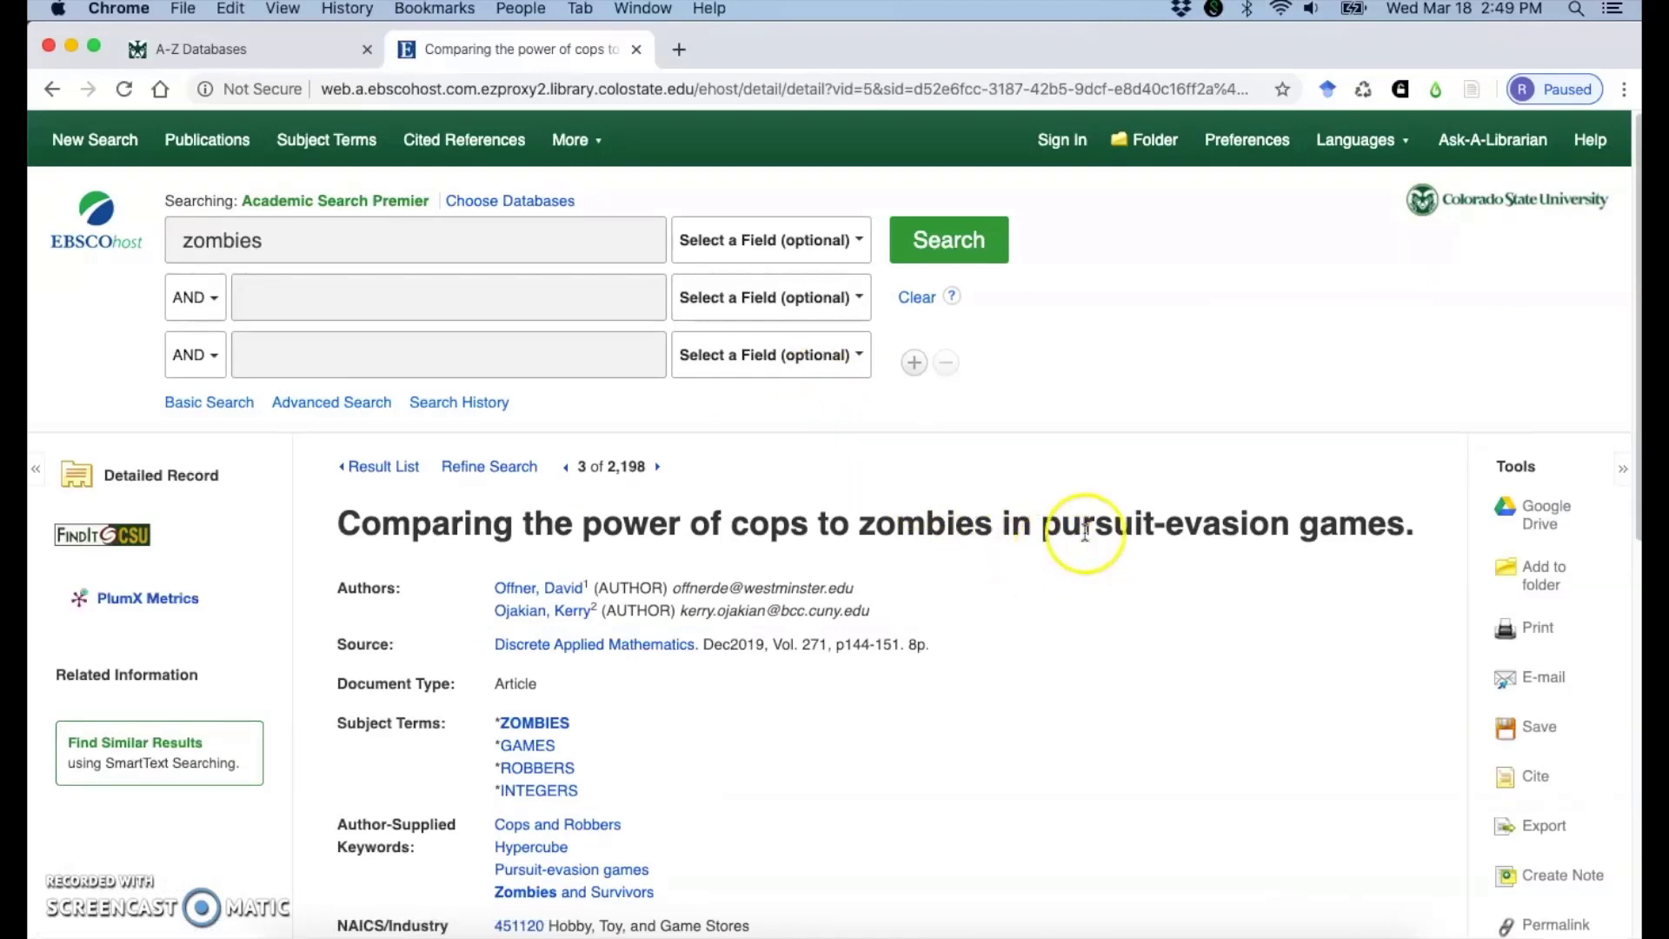
Save the pursuit-evasion games article to My Library with the Zotero connector and switch to Zotero to check it.
click(1469, 94)
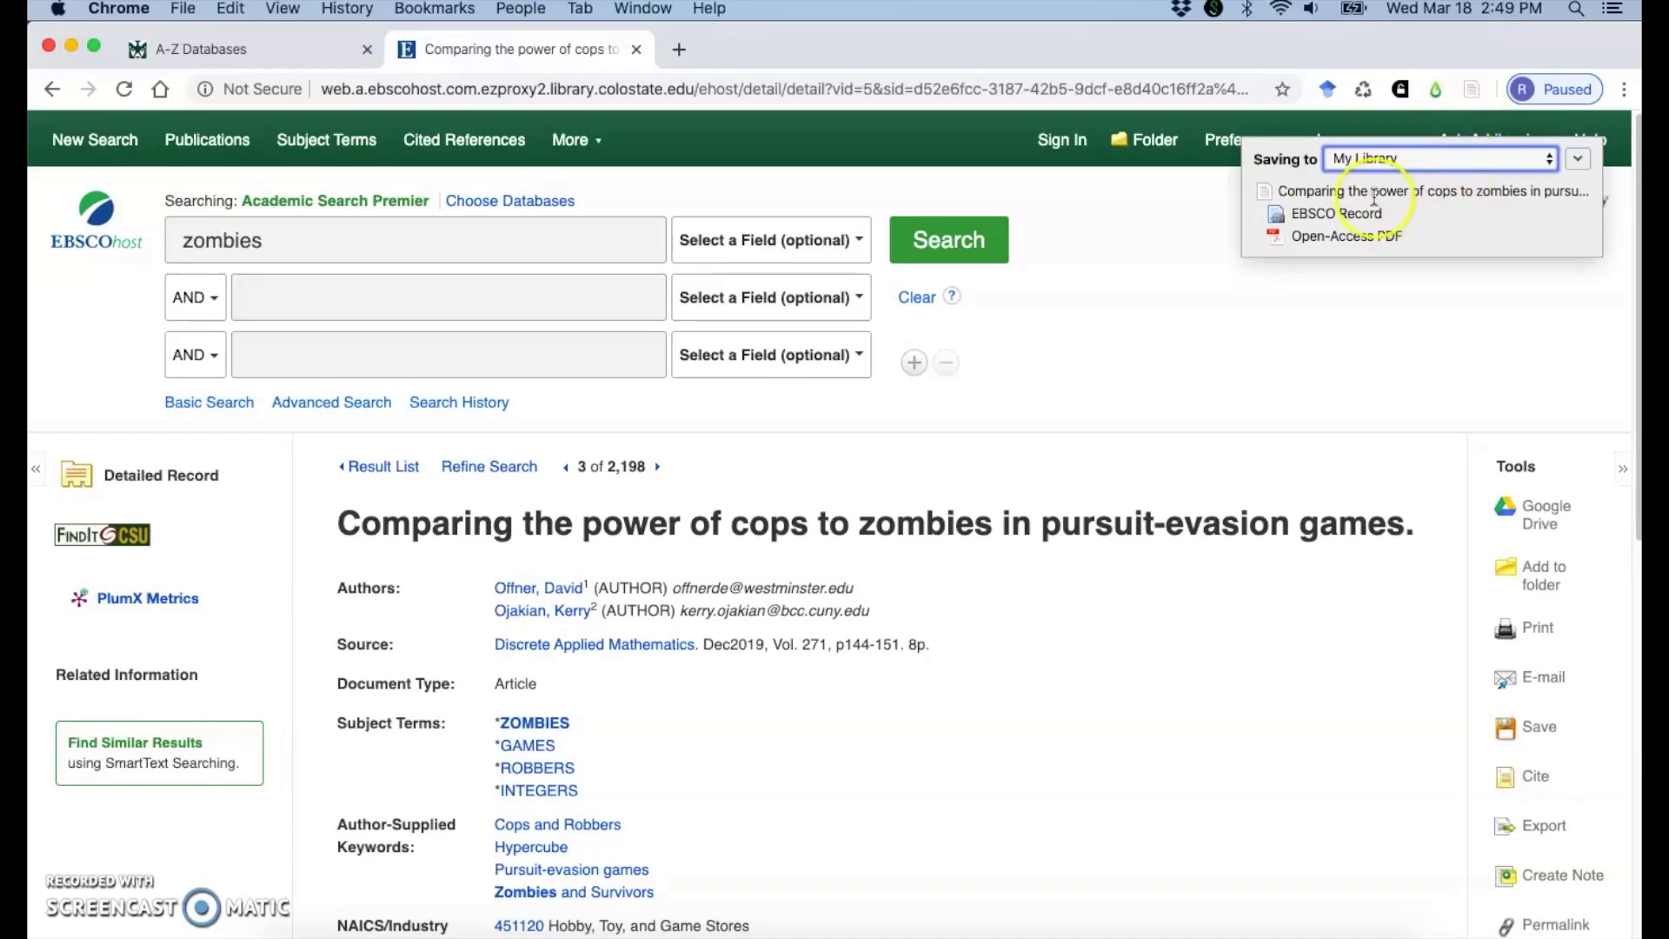
click(1283, 206)
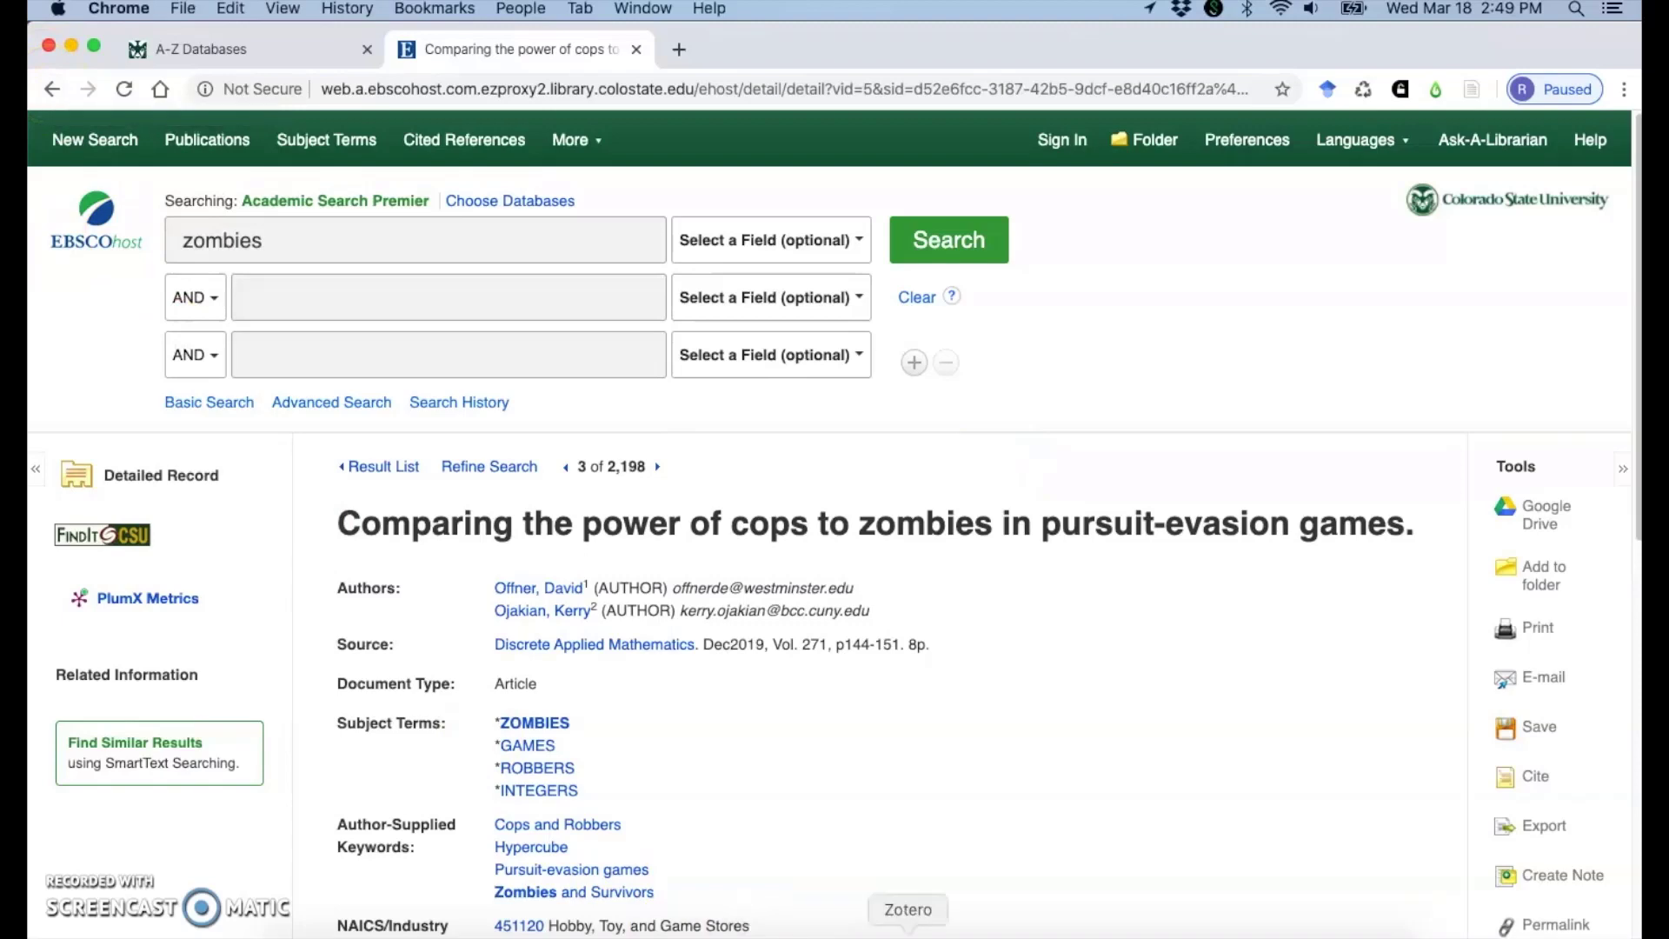
click(909, 935)
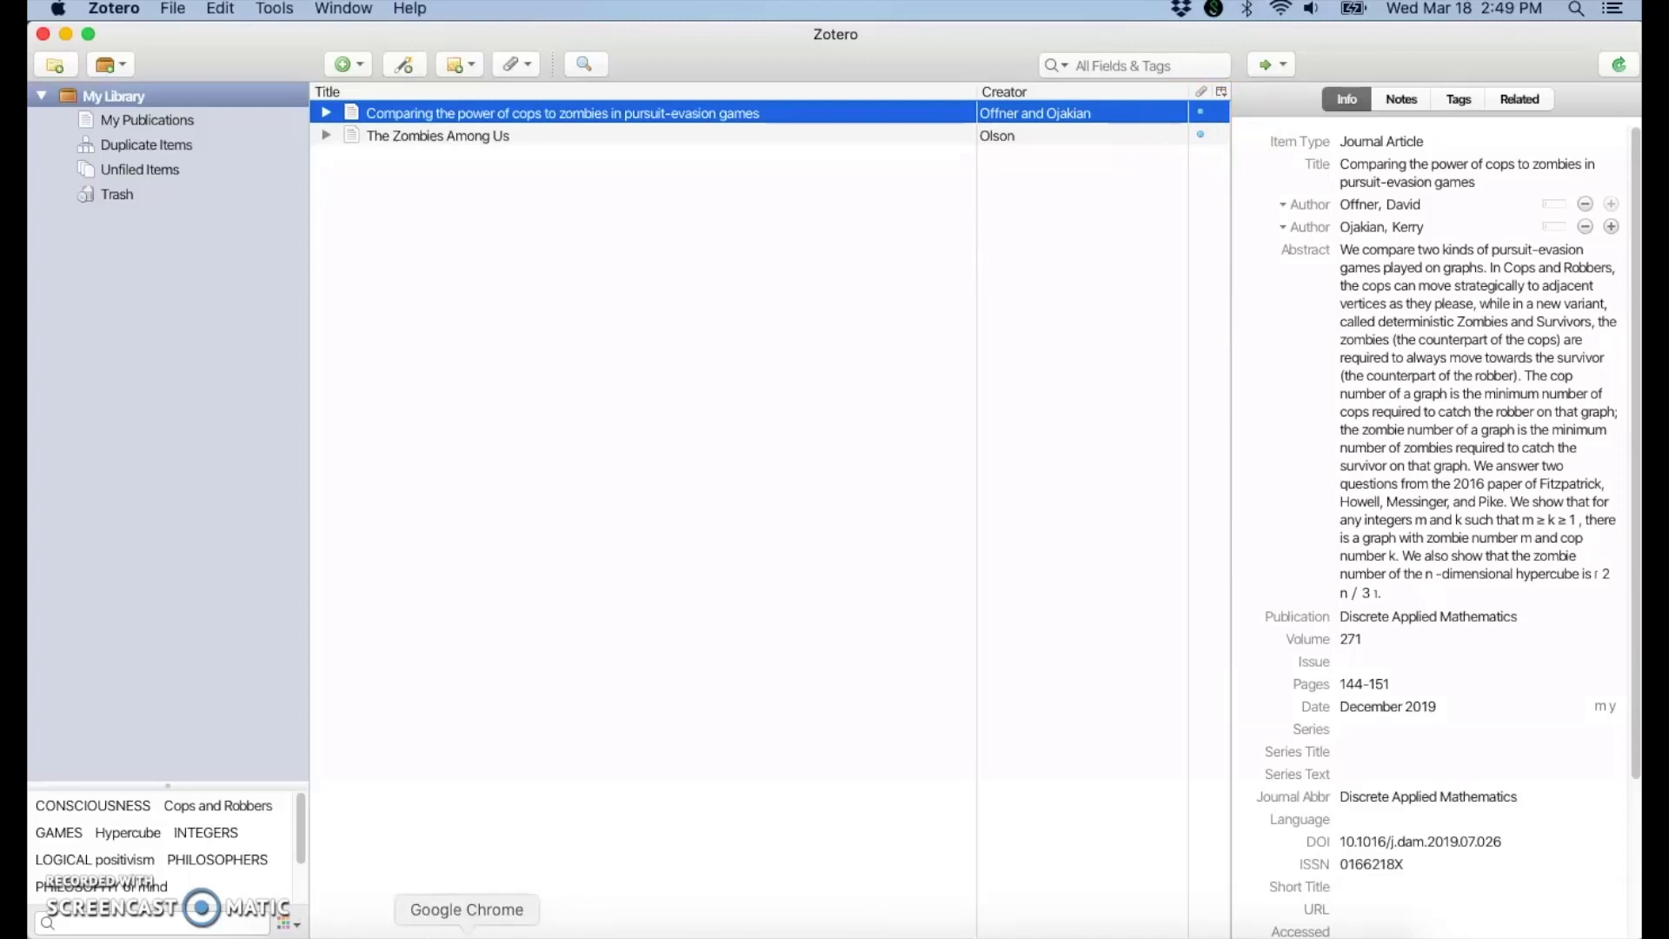
Go back to the result list in Chrome and open the article on "The undying ideologies of race and gender" in Telltale's The Walking Dead.
click(466, 930)
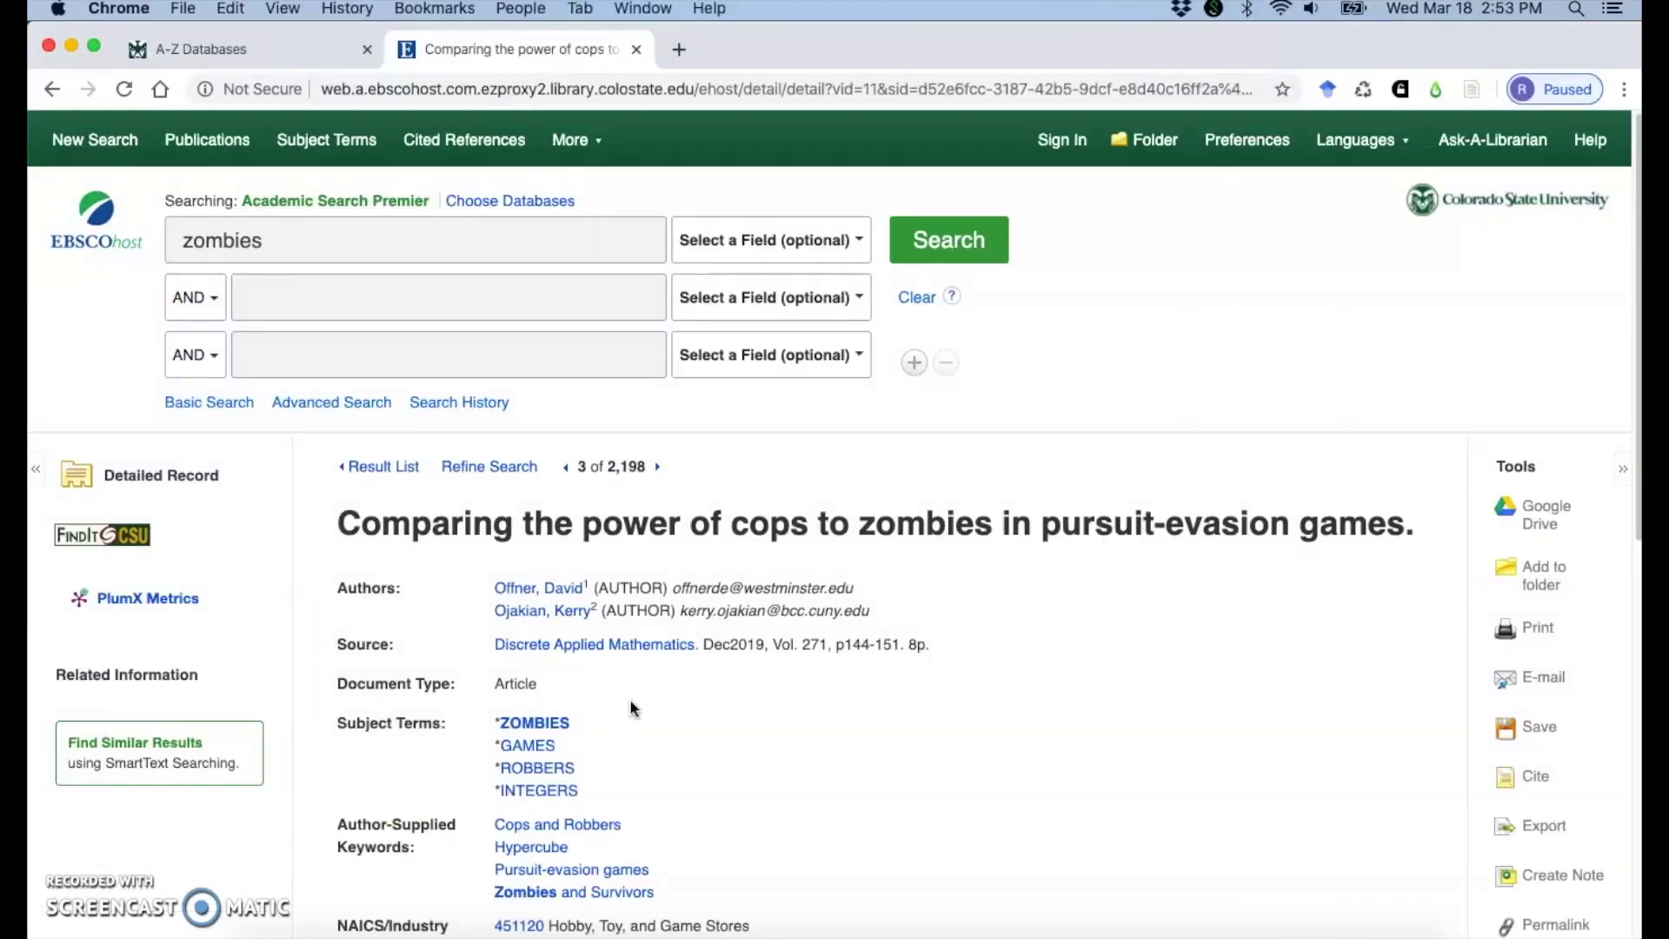
click(50, 90)
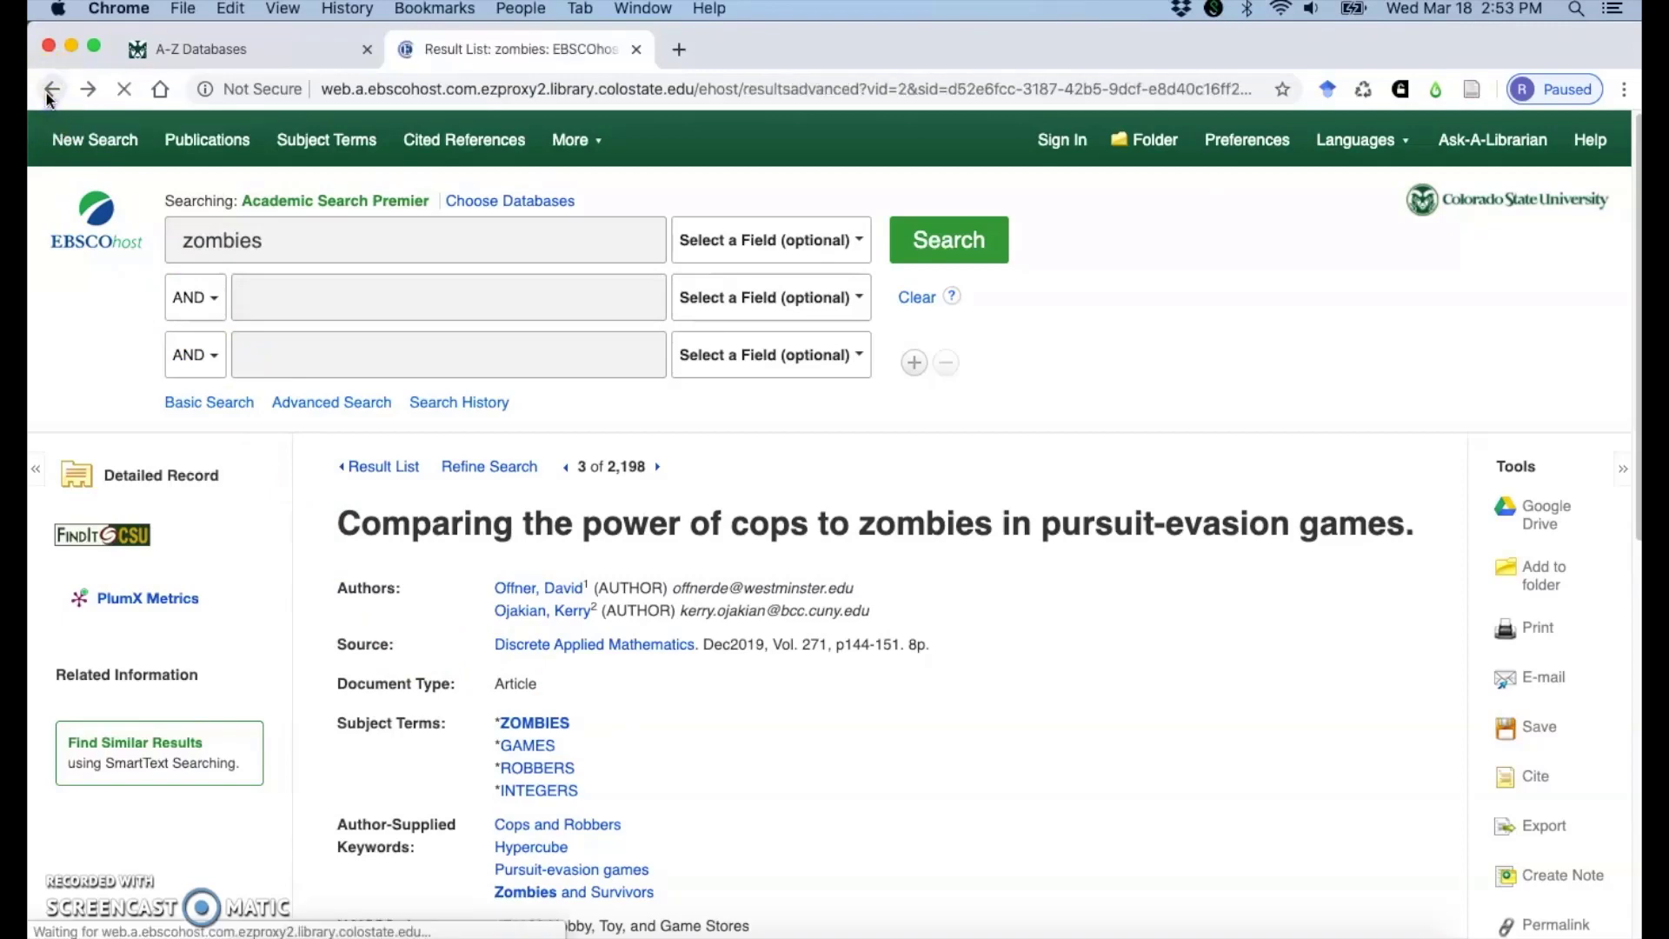
scroll(789, 687, up, 2)
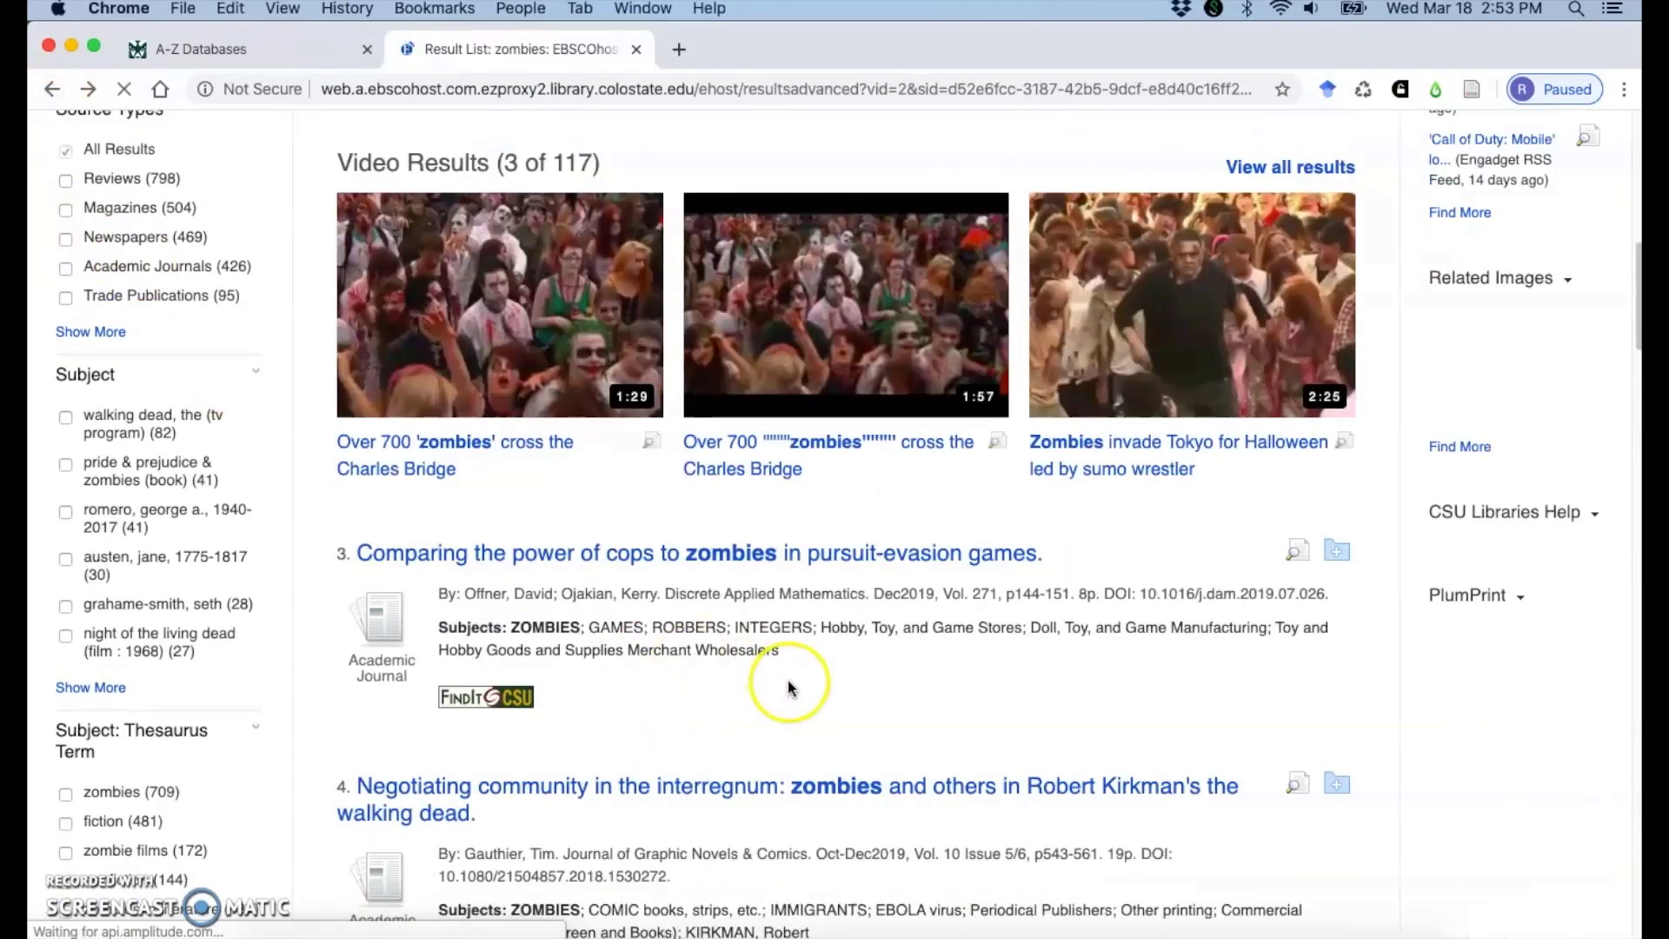
scroll(796, 682, down, 6)
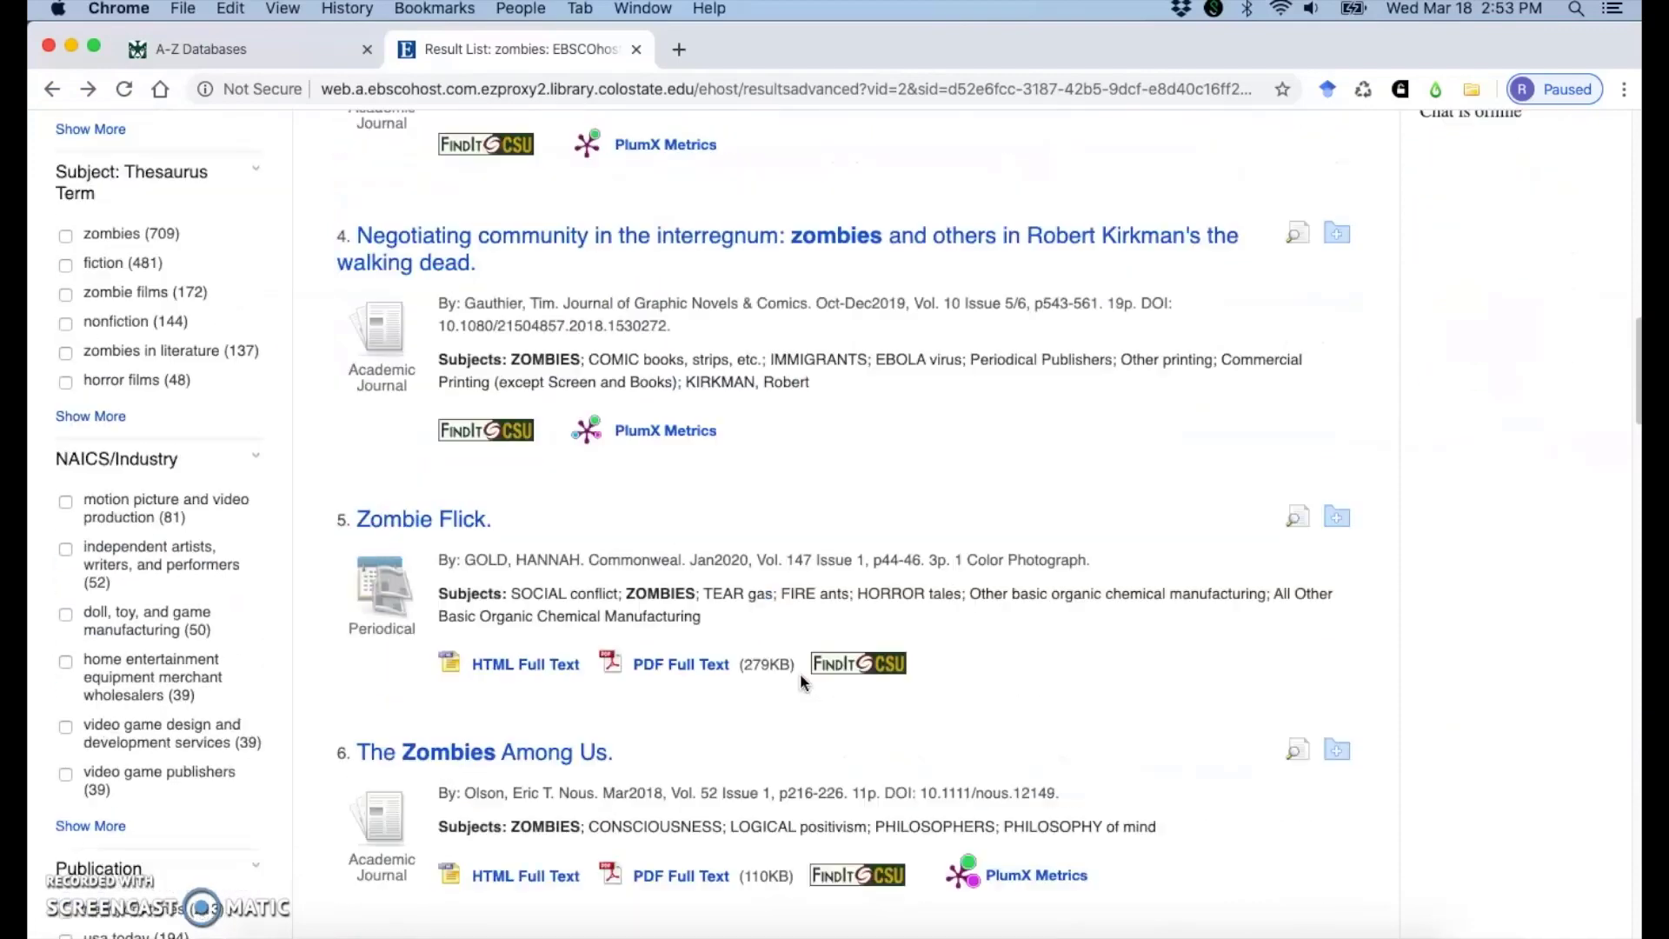
scroll(802, 682, down, 10)
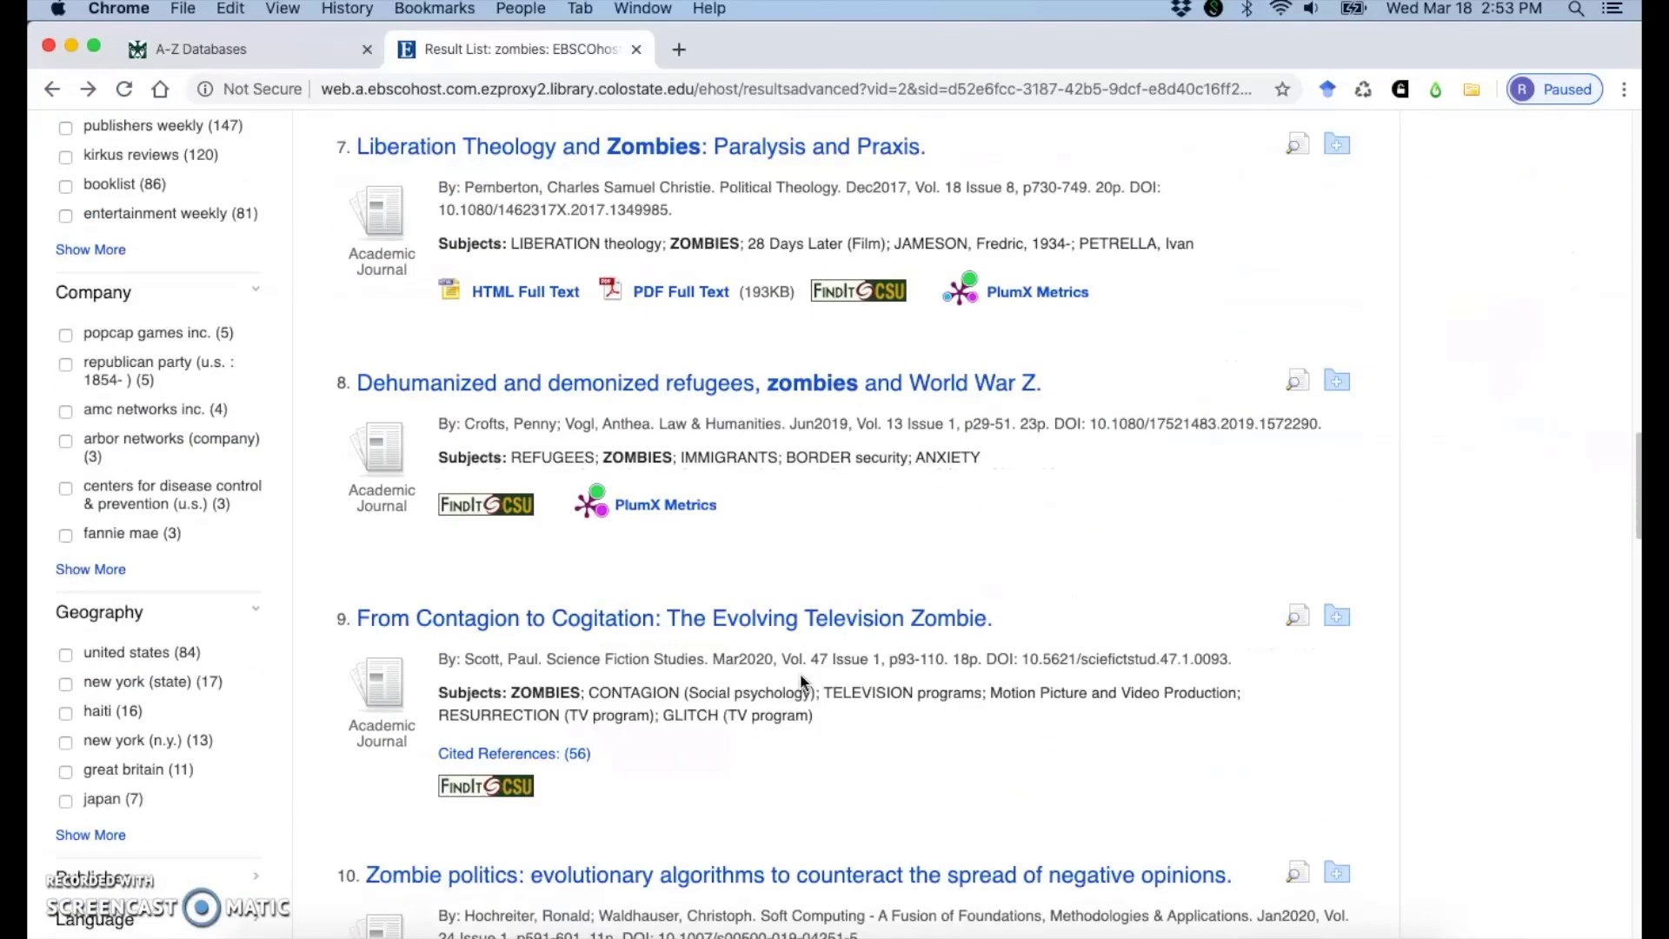
scroll(800, 680, down, 13)
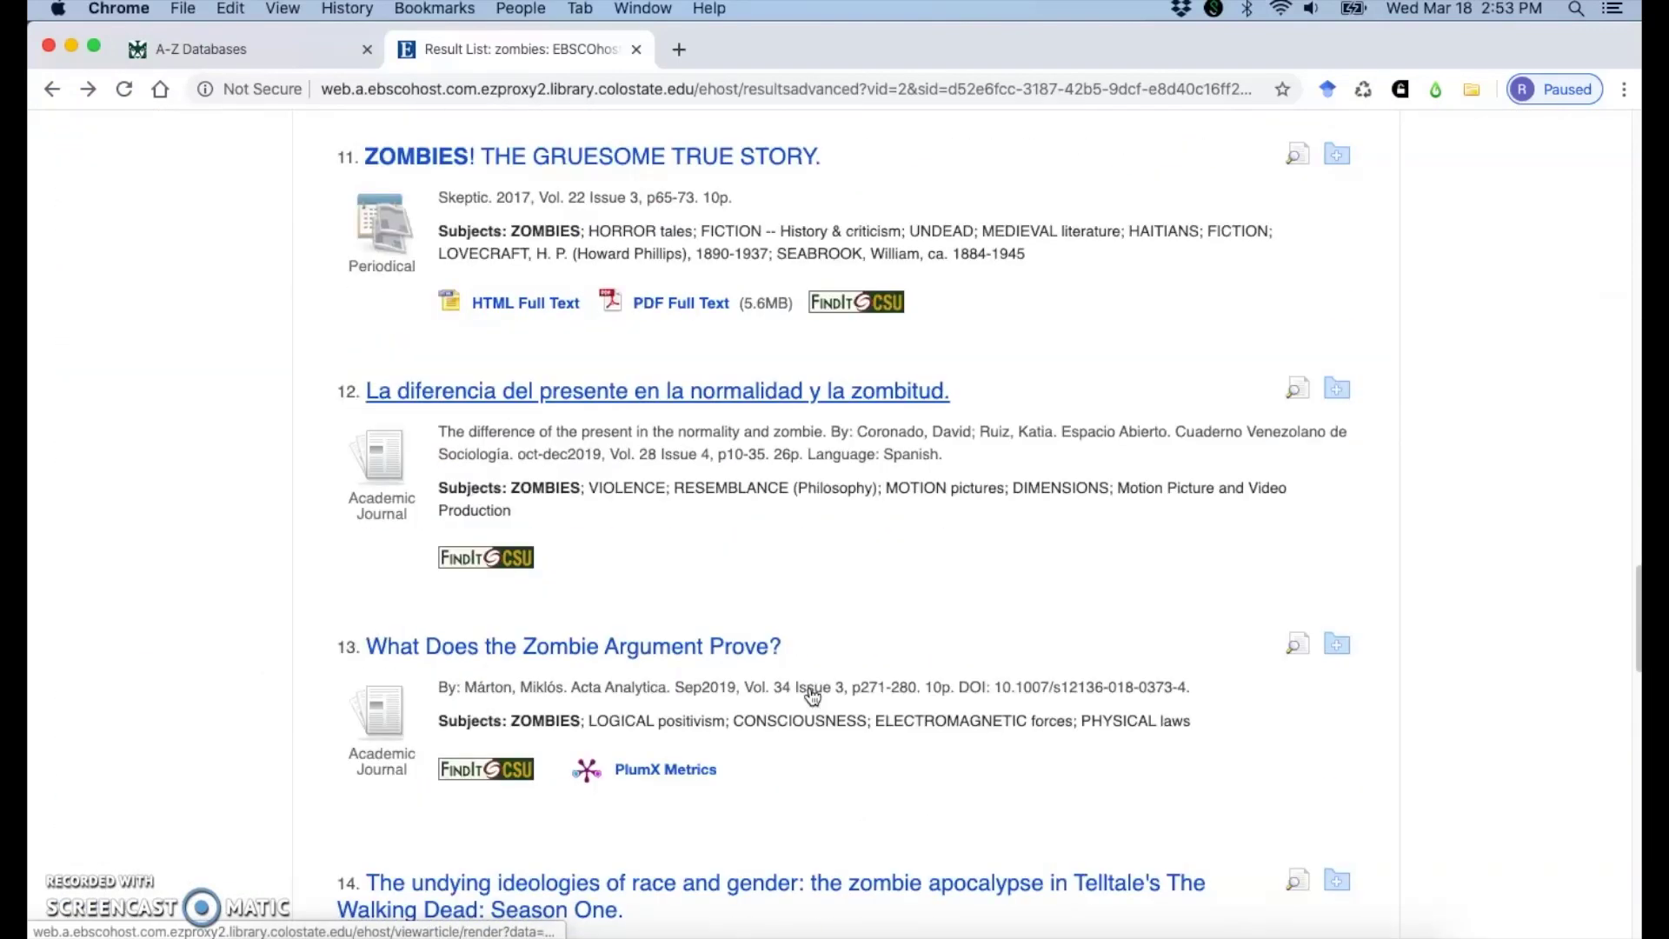
scroll(813, 695, down, 4)
click(628, 628)
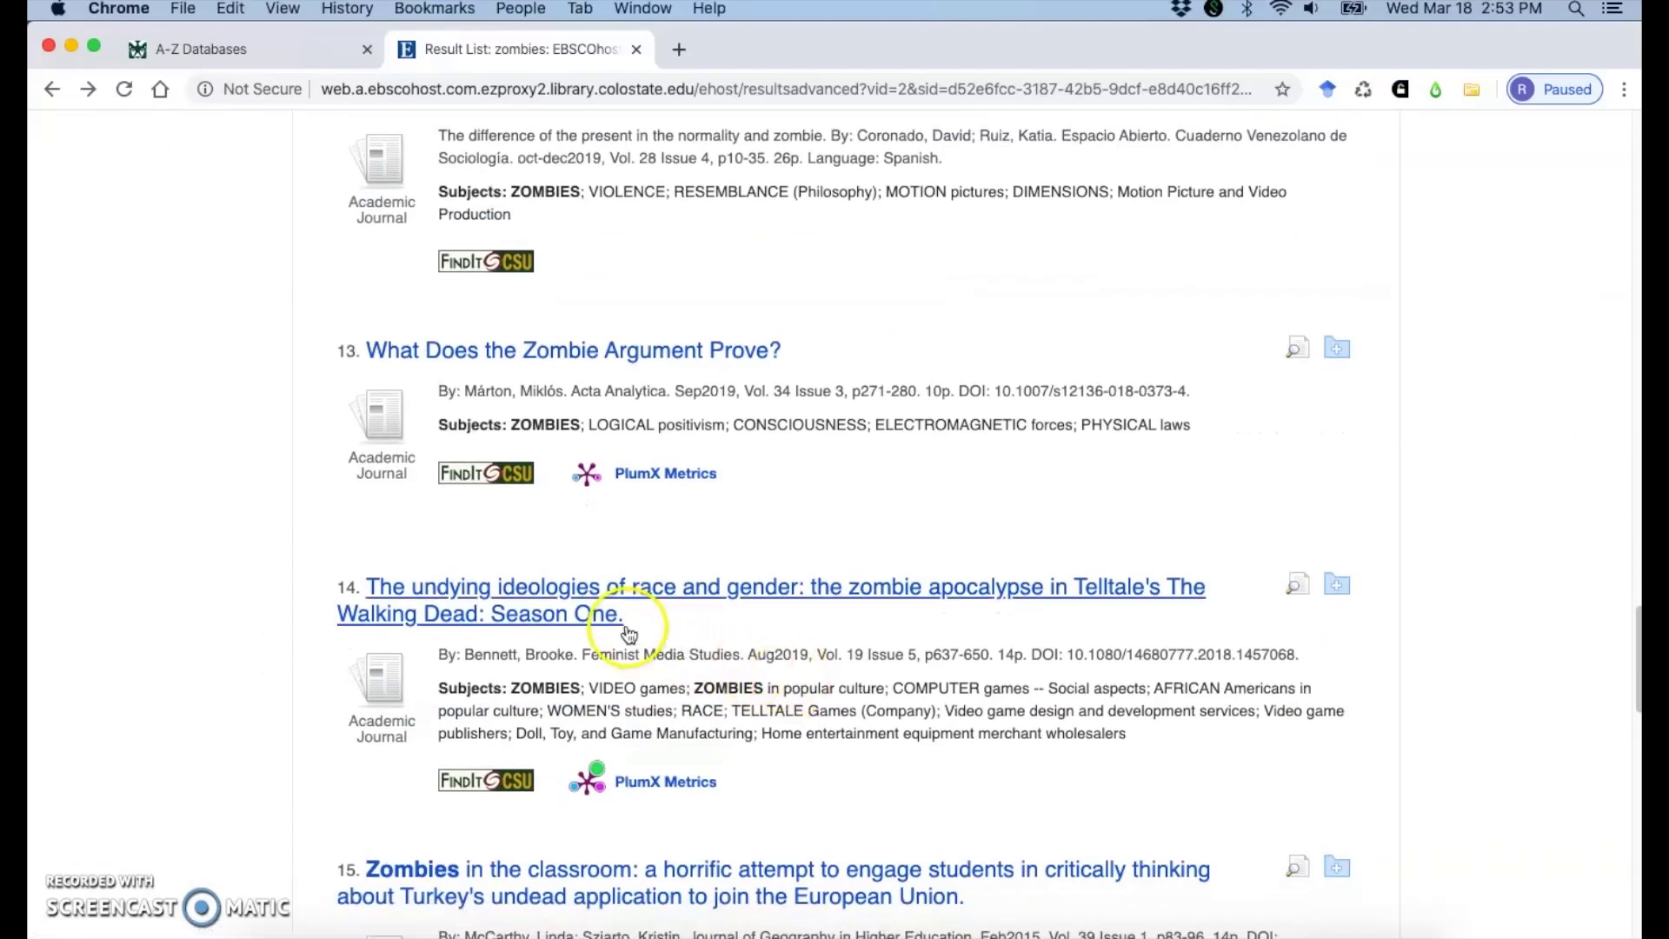
click(603, 592)
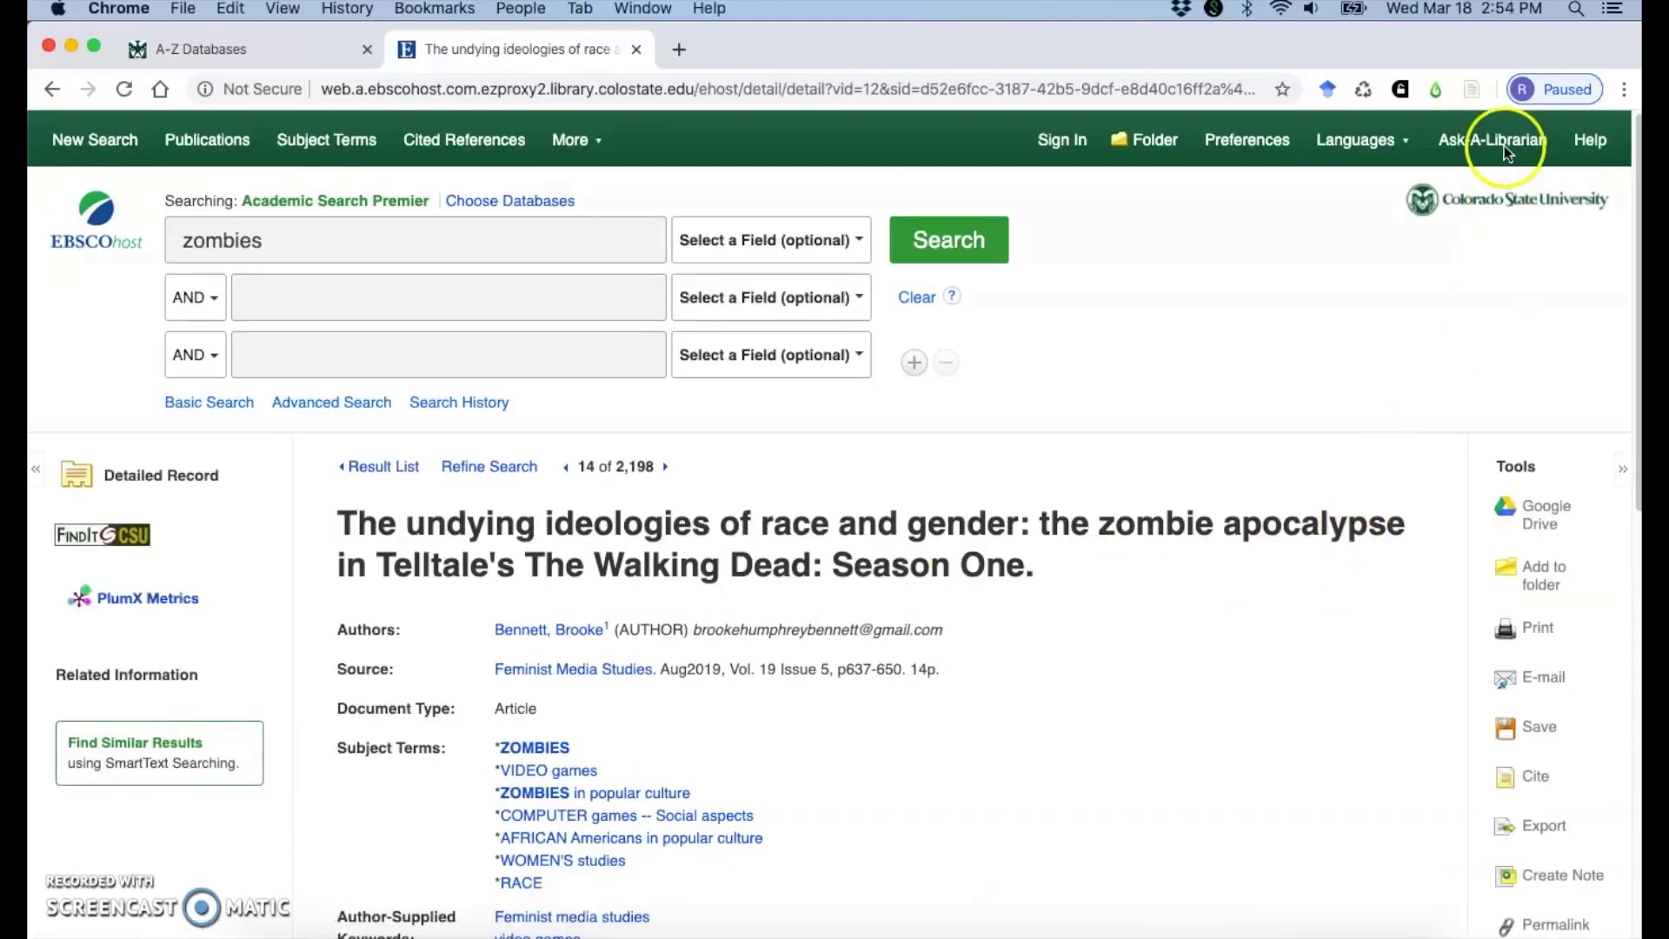
Save the Walking Dead article to My Library with the Zotero connector and switch to Zotero to check it.
click(1471, 90)
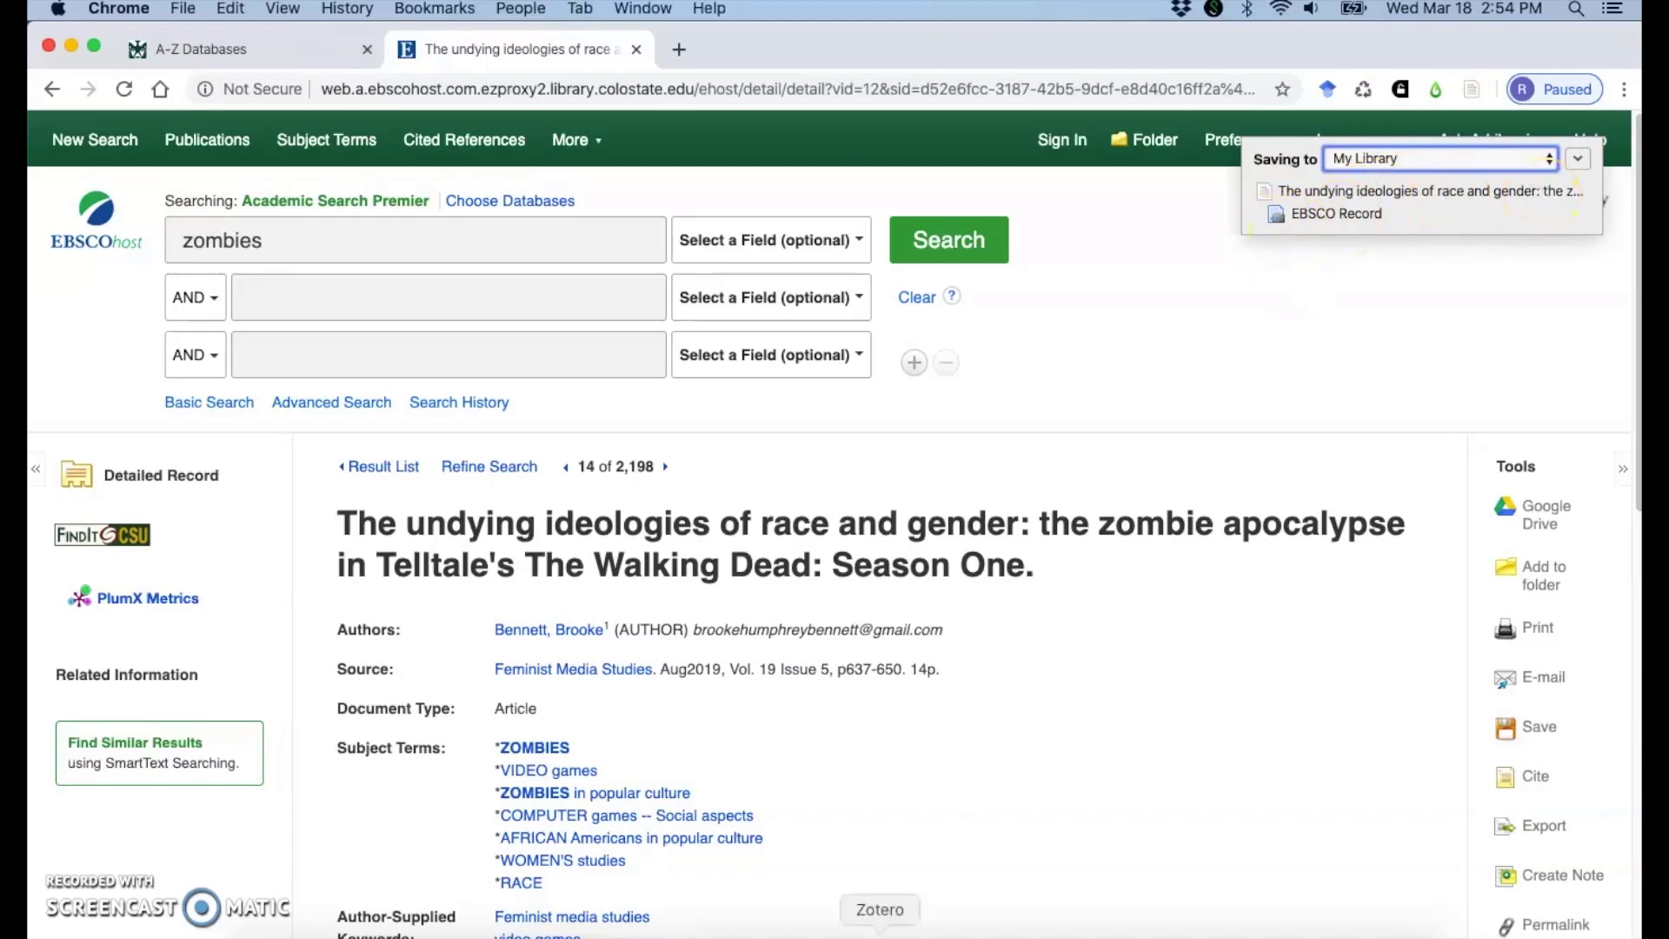
click(880, 932)
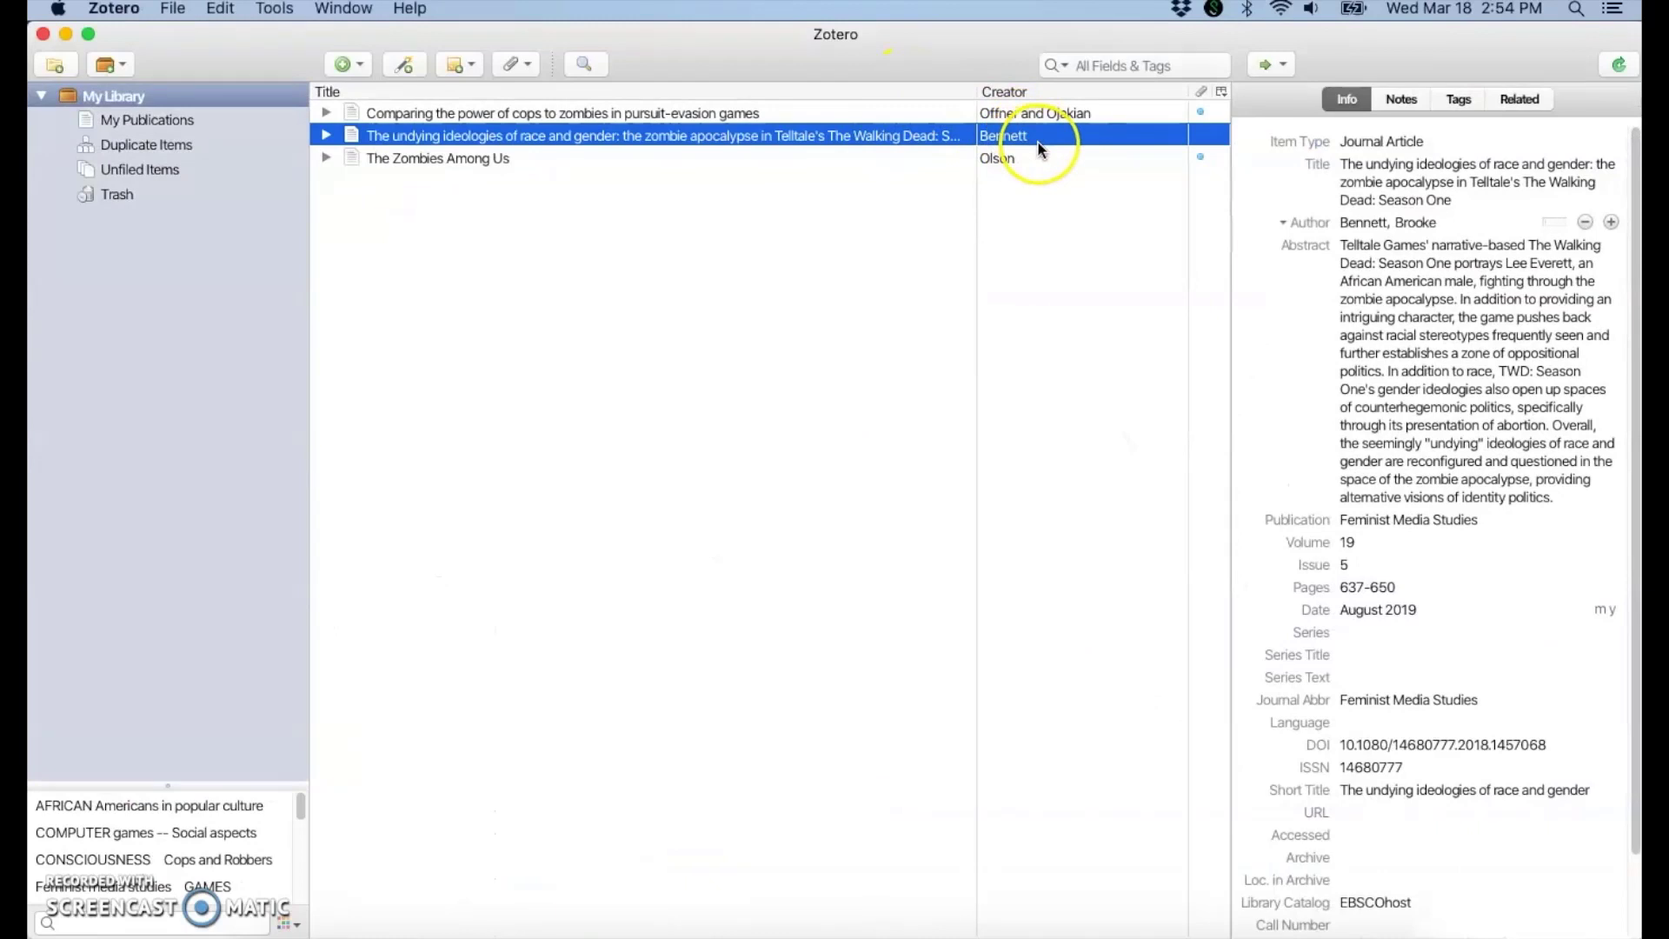
Switch to Chrome and open the Walking Dead article's full text through FindIt@CSU and Taylor & Francis Journals Complete.
key(Tab)
key(Tab)
click(1195, 133)
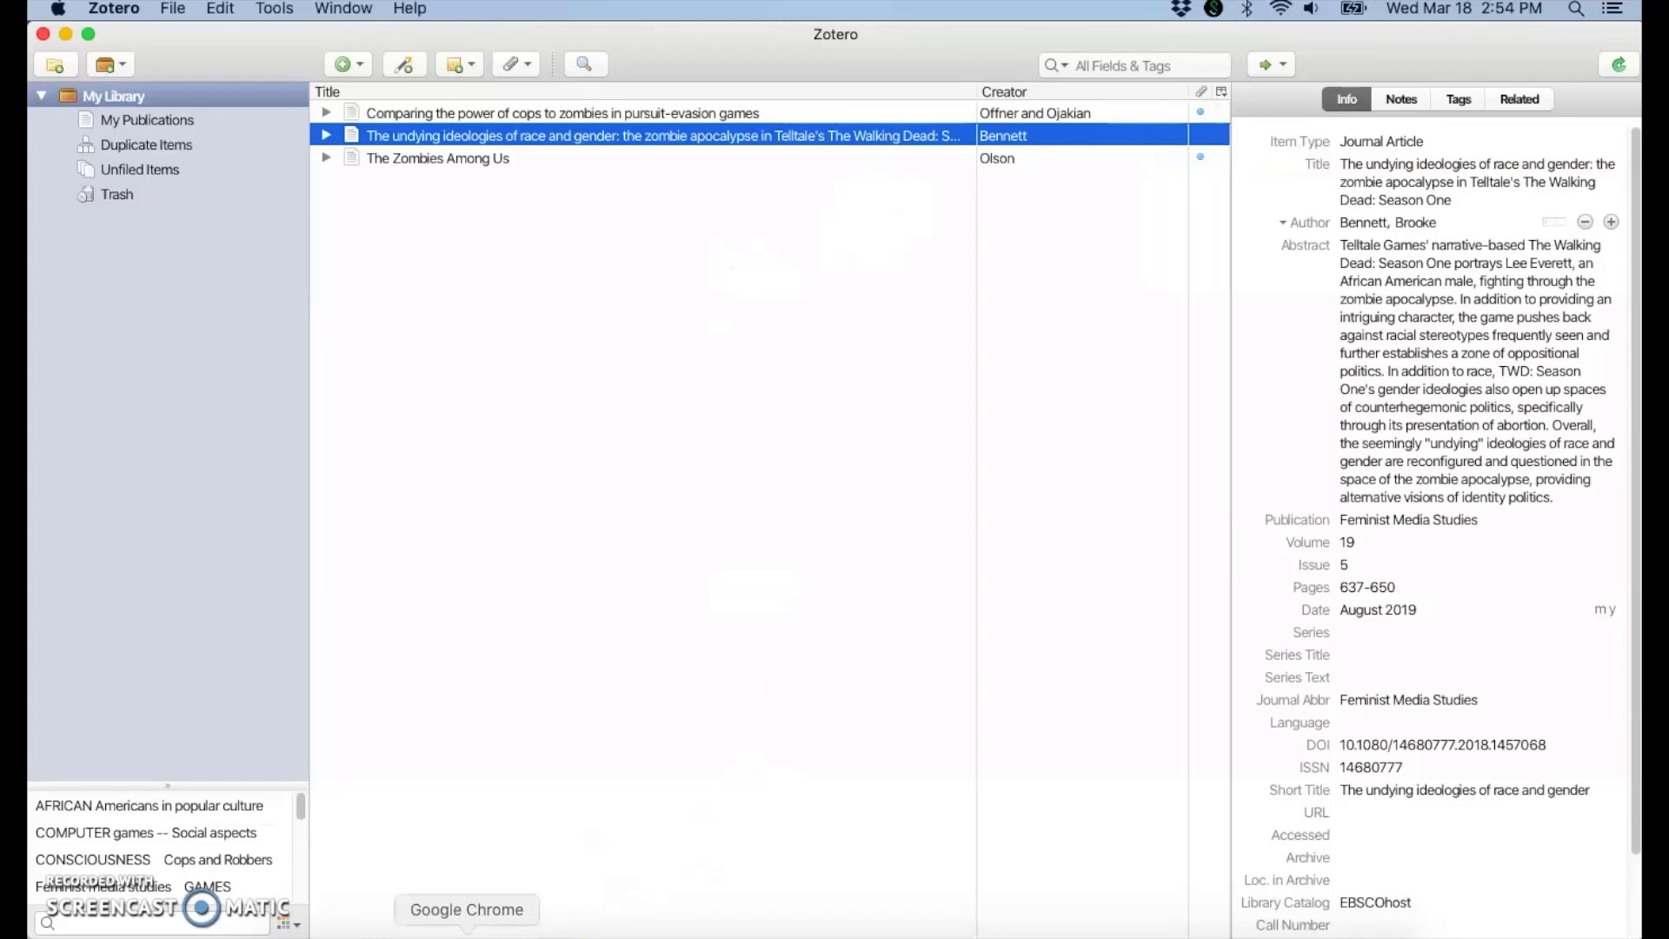
click(467, 932)
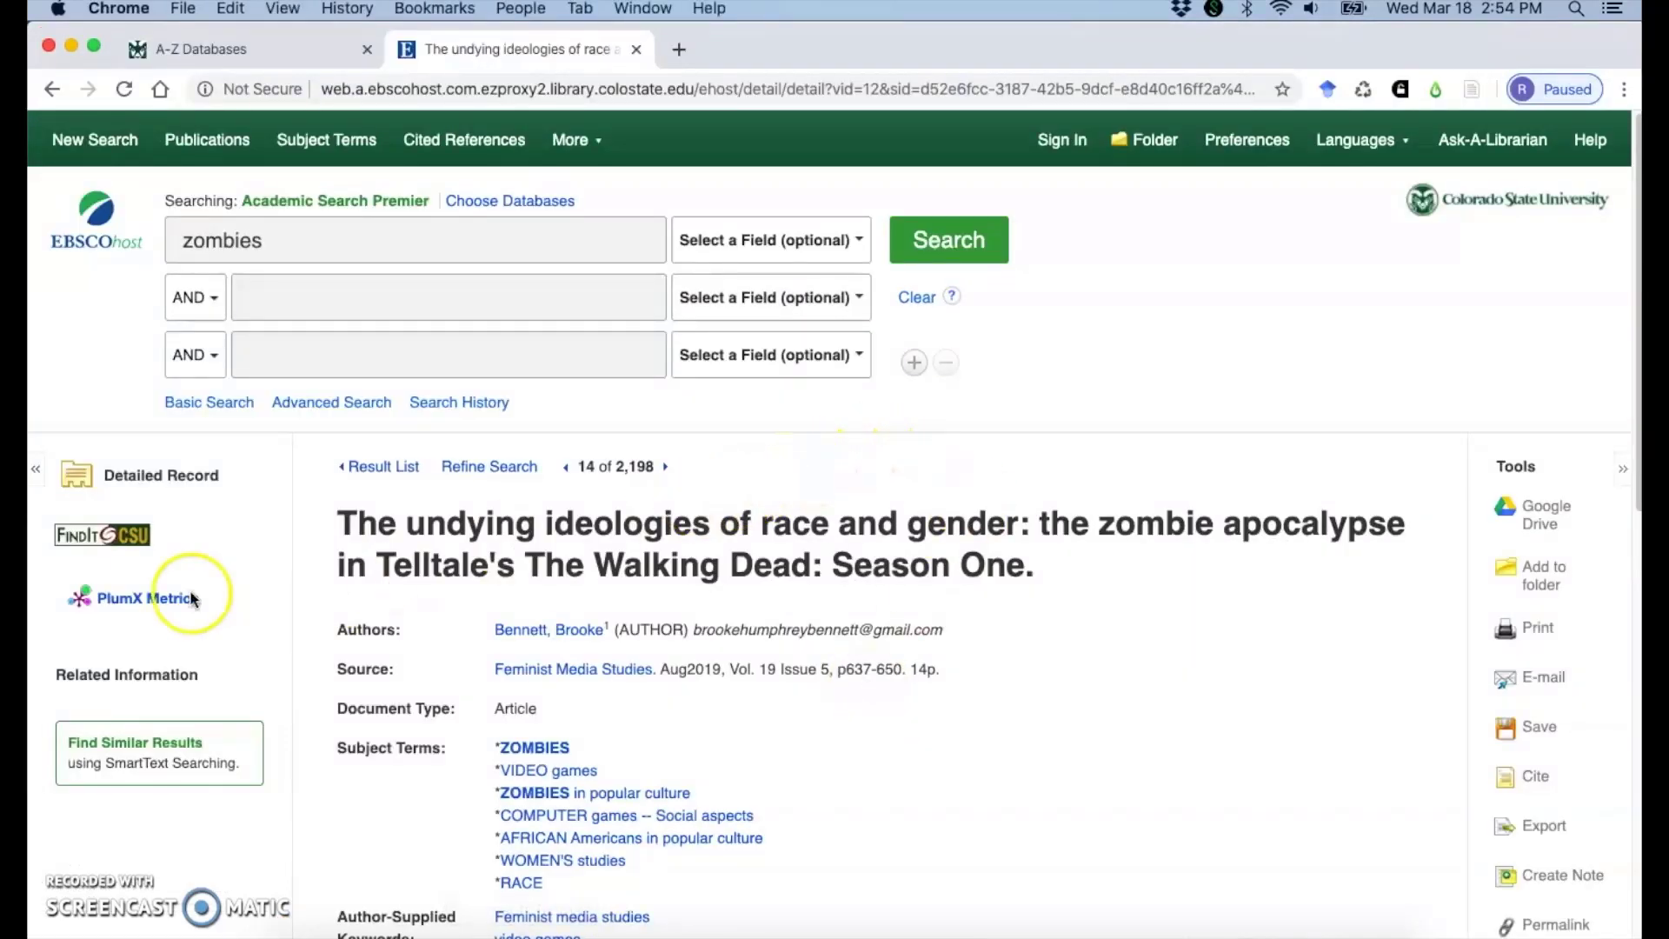
click(127, 537)
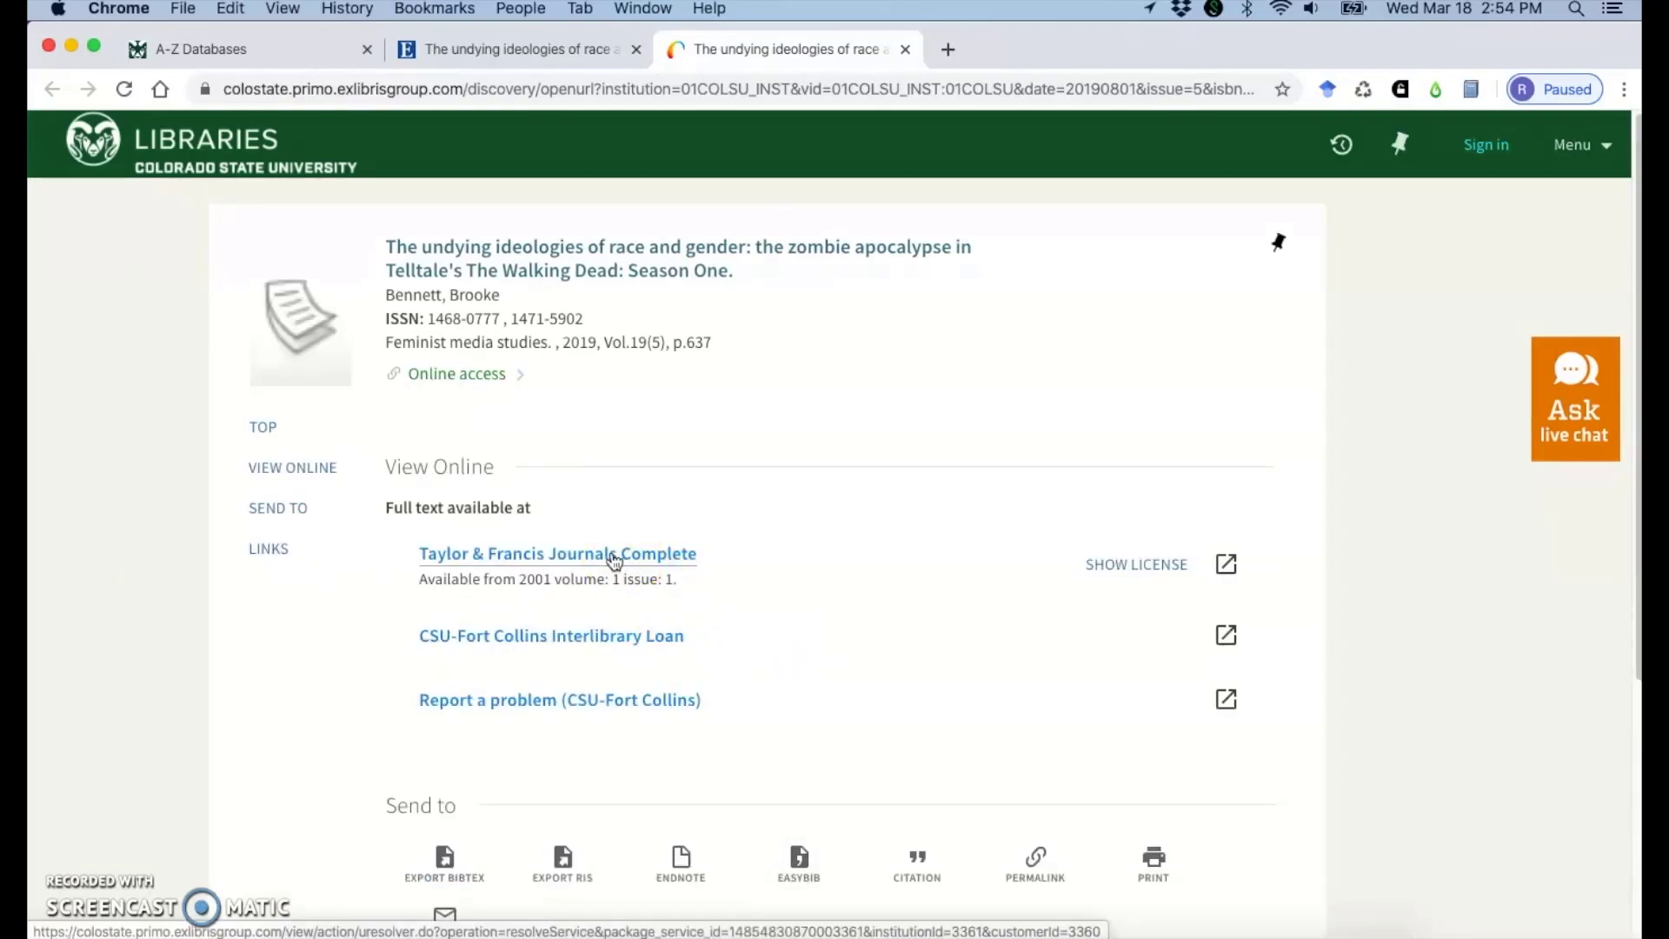
click(514, 558)
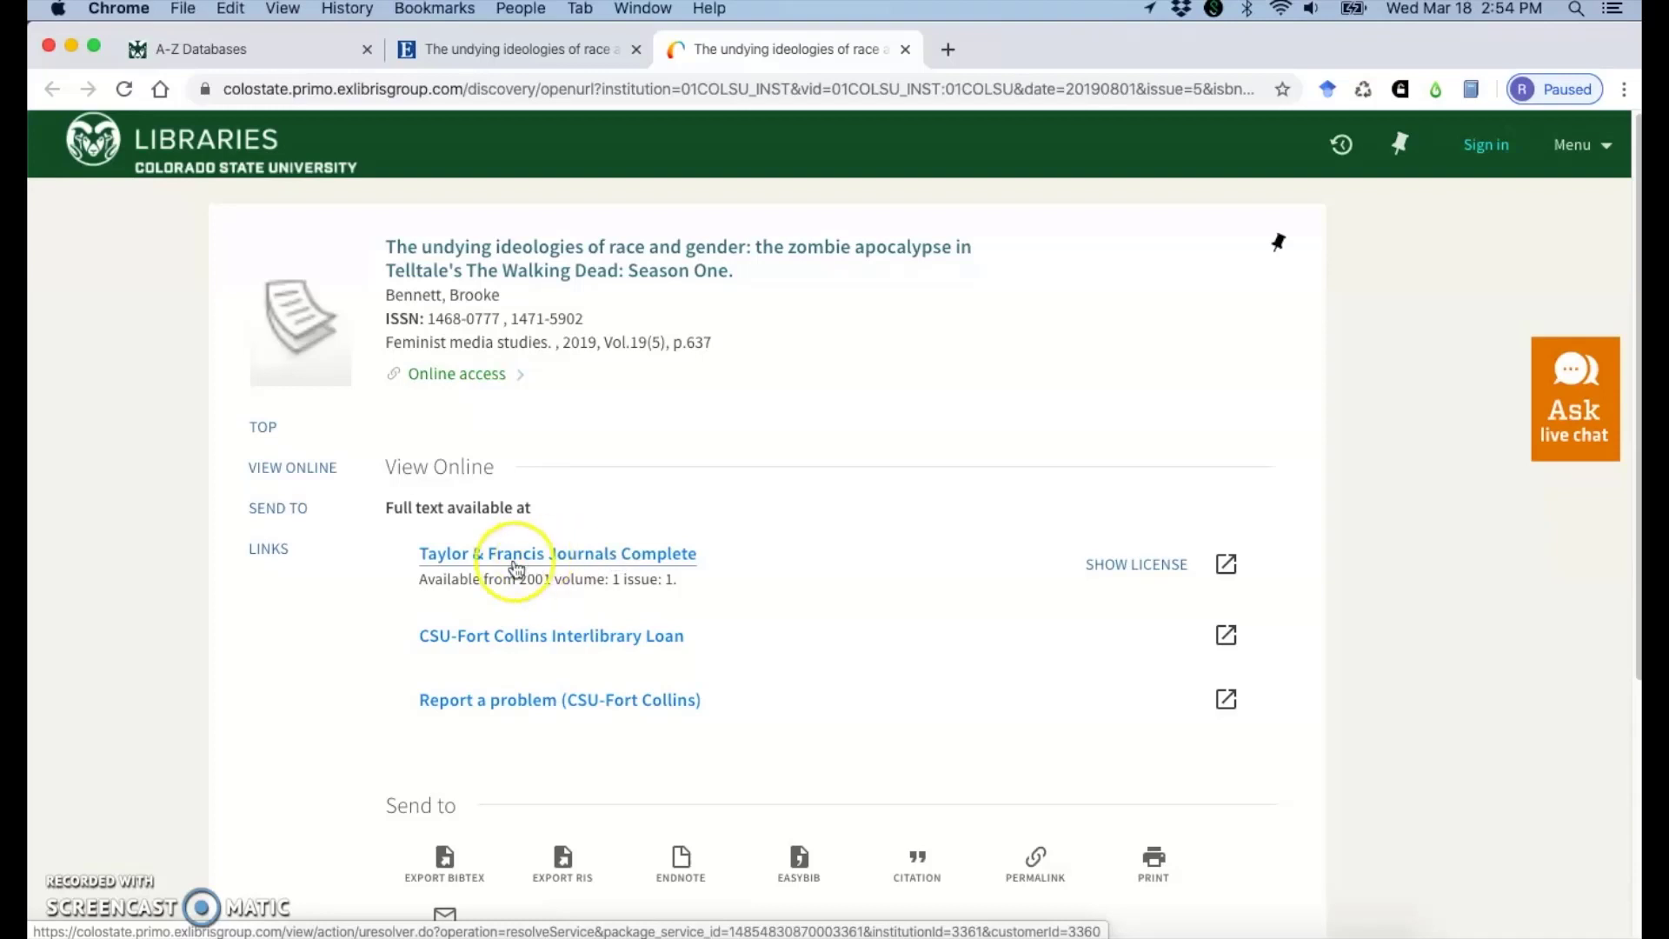
click(627, 560)
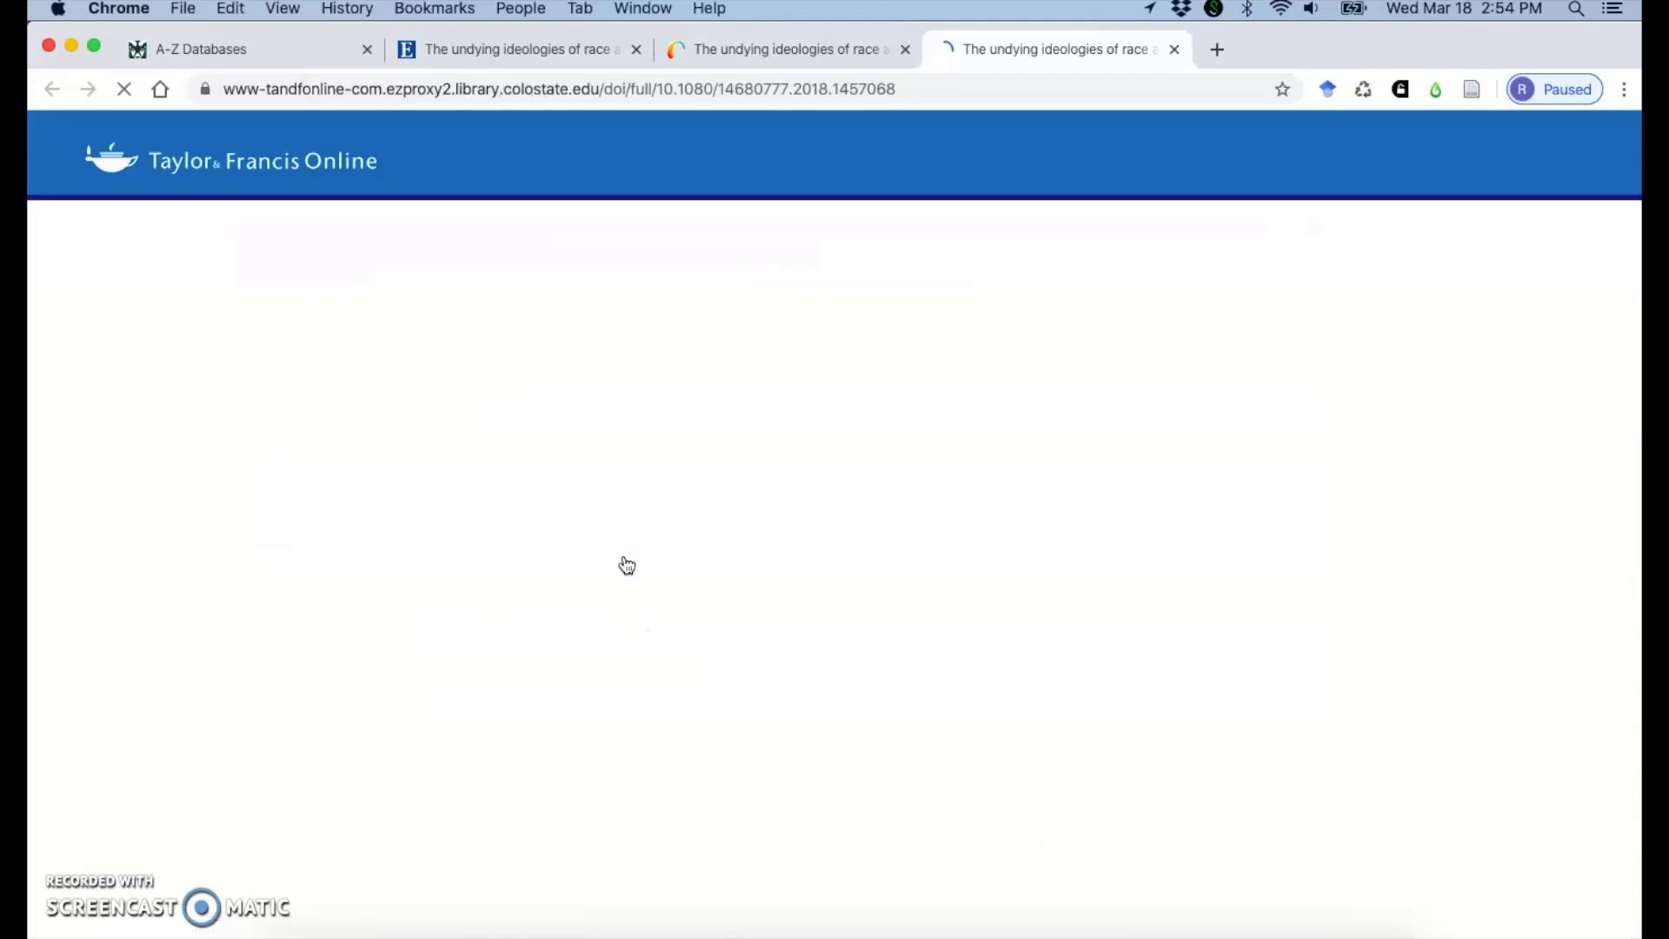
click(624, 562)
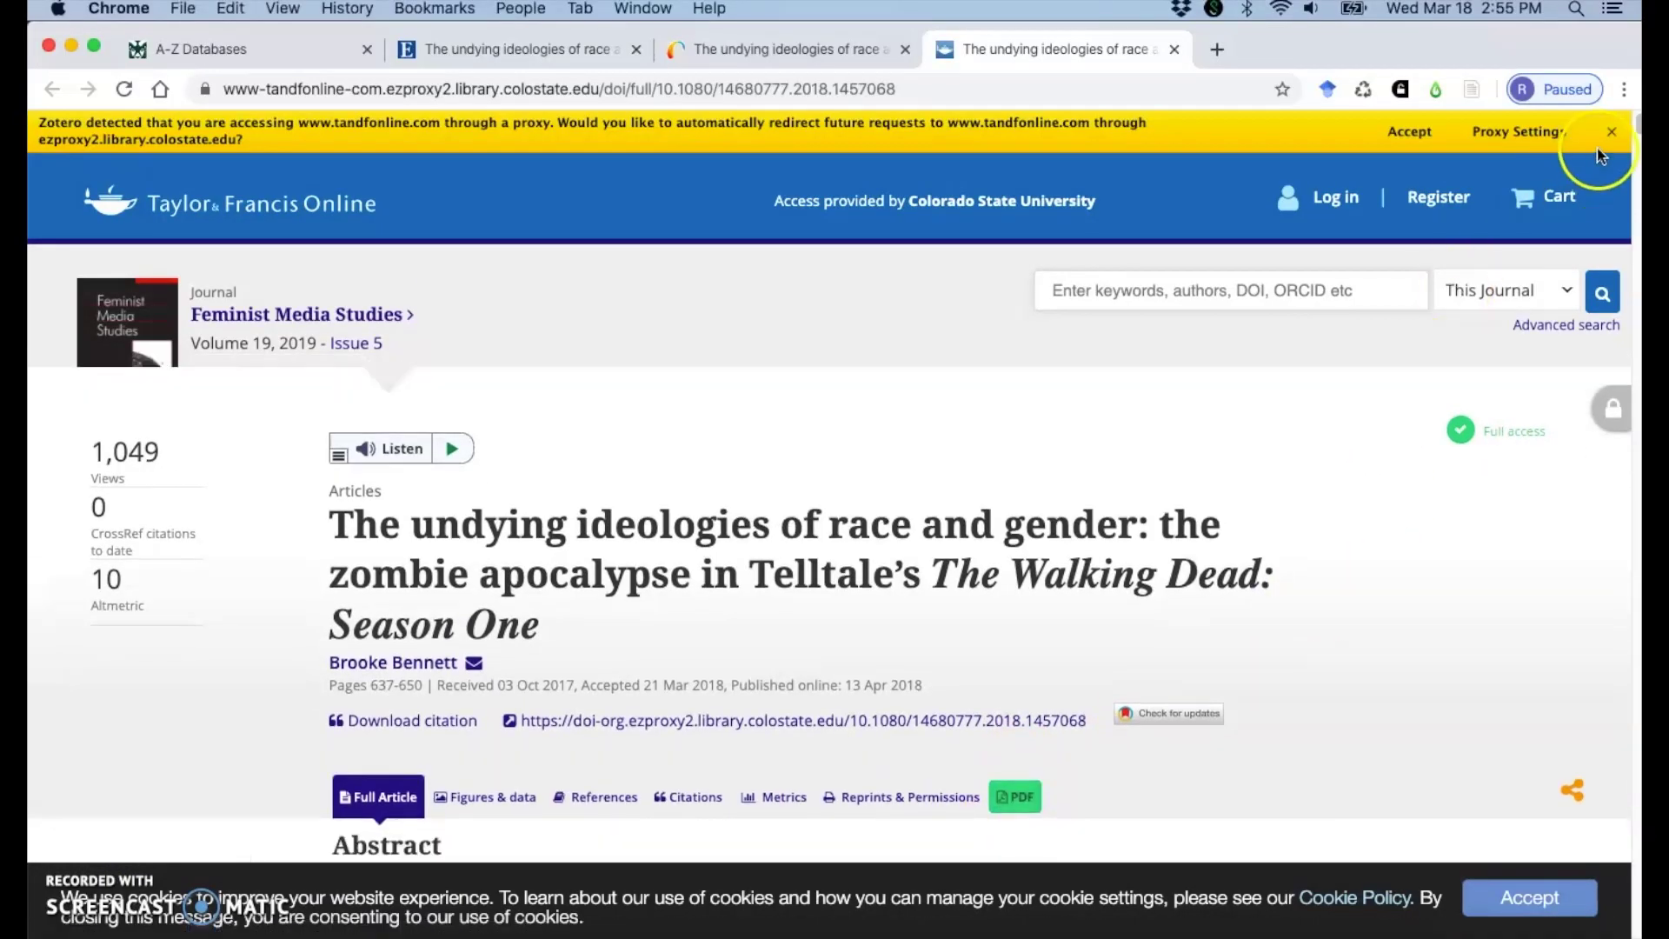
Dismiss the proxy redirect notice, save the Taylor & Francis article to My Library with the Zotero connector, and check it in Zotero.
click(1613, 134)
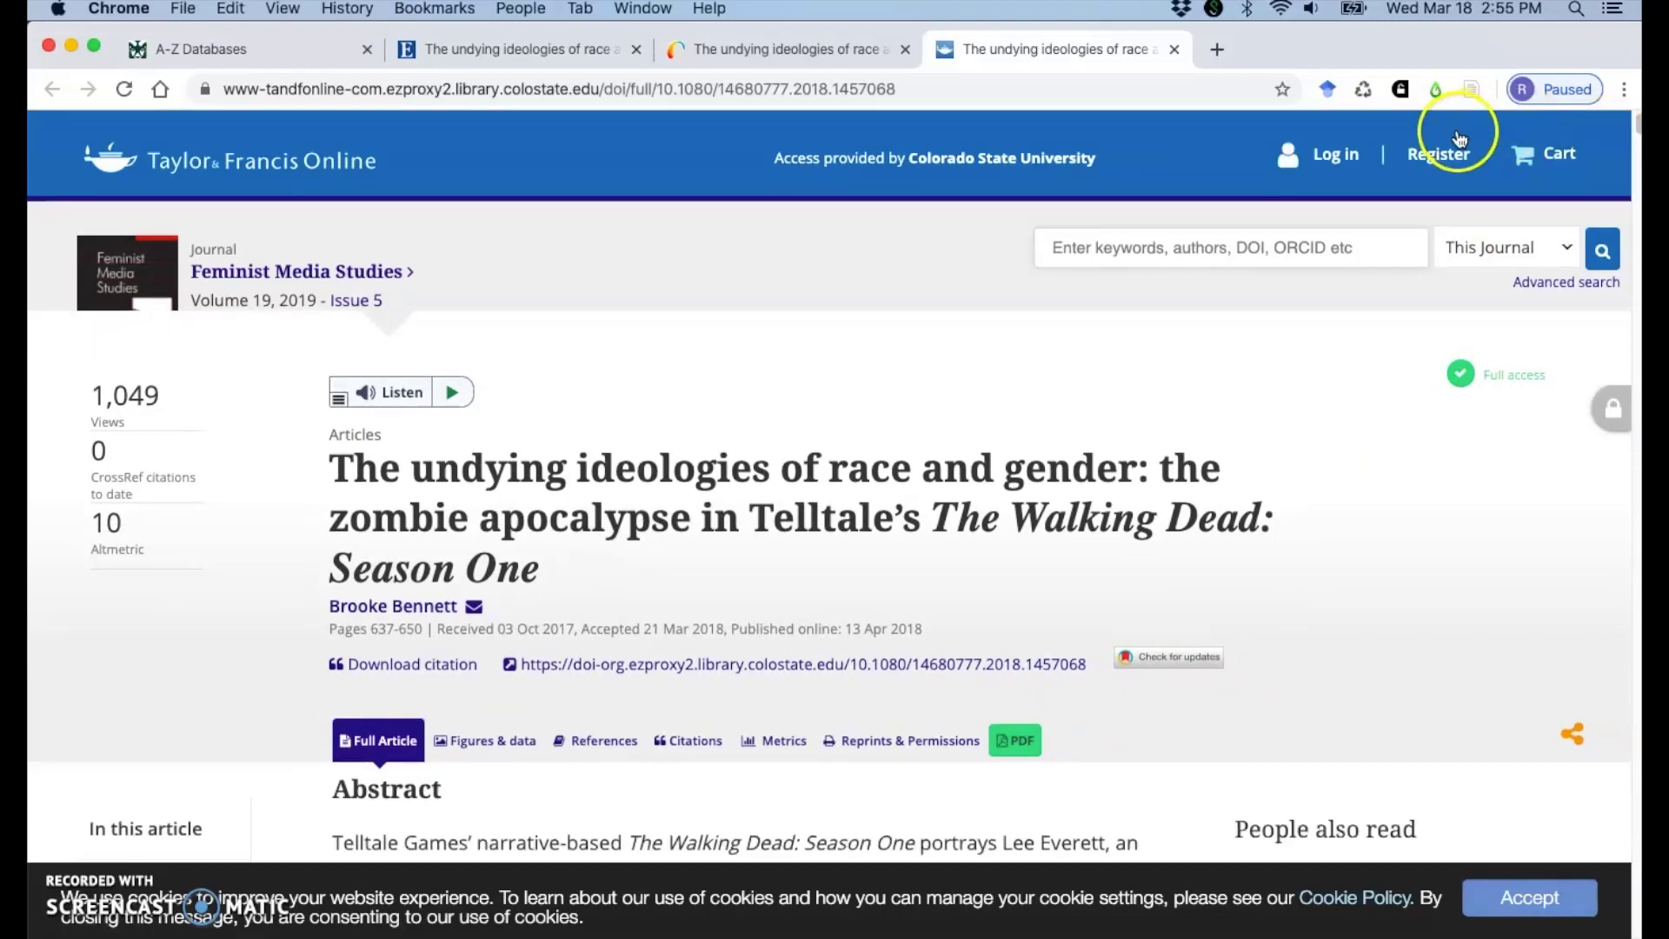
click(1471, 90)
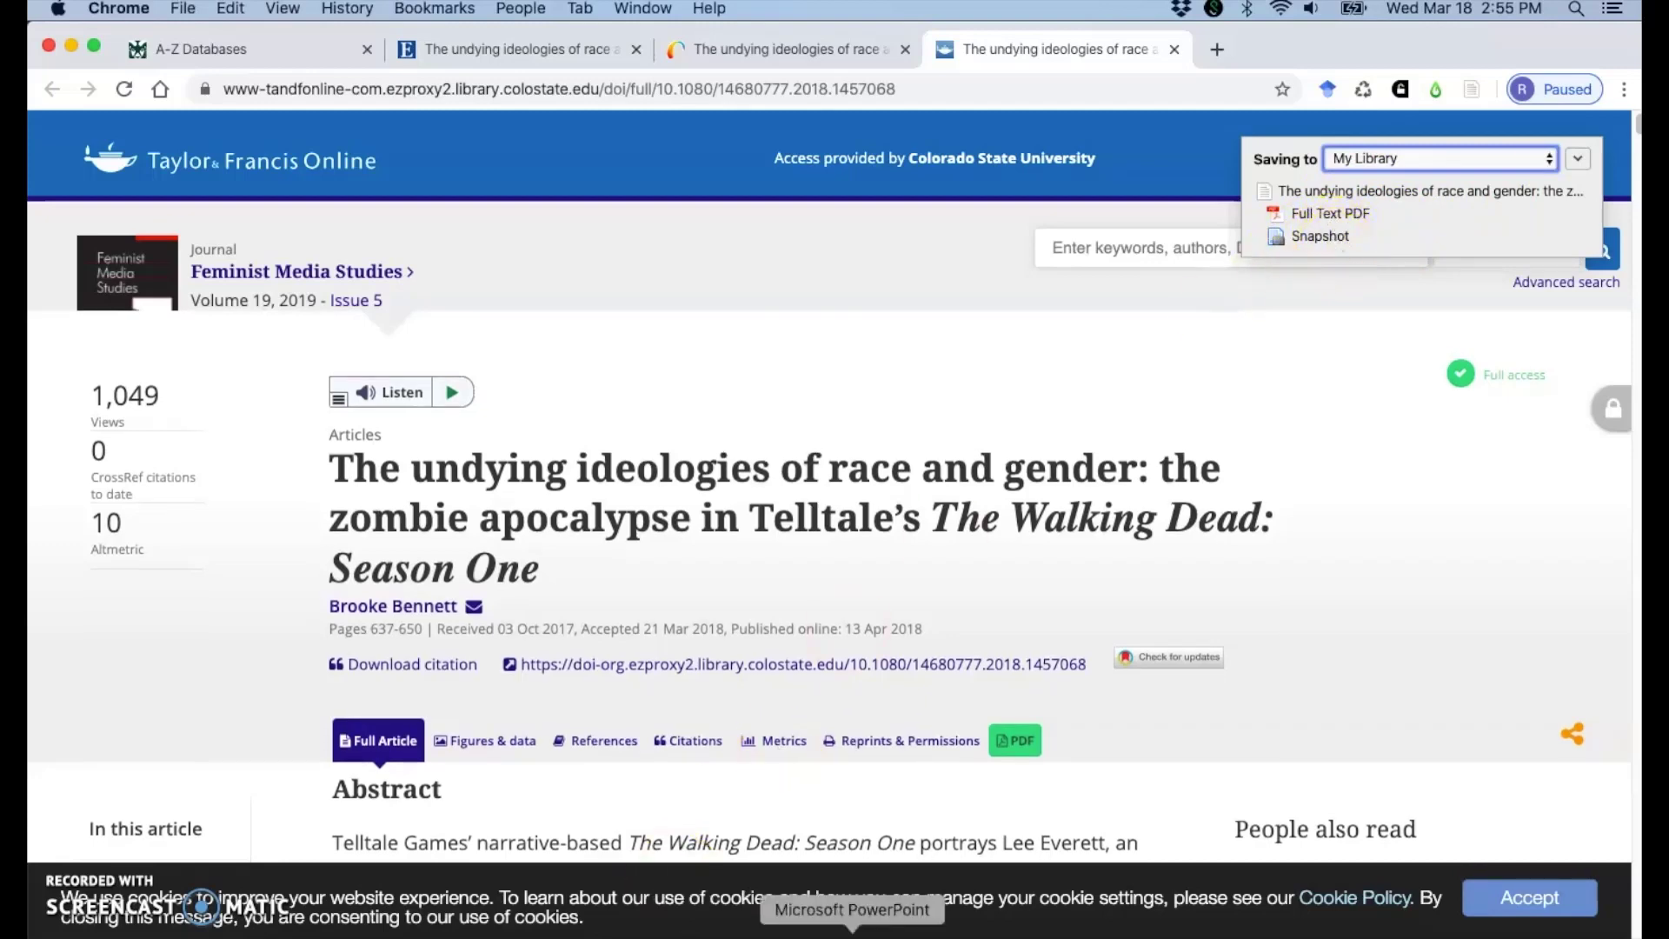
click(908, 932)
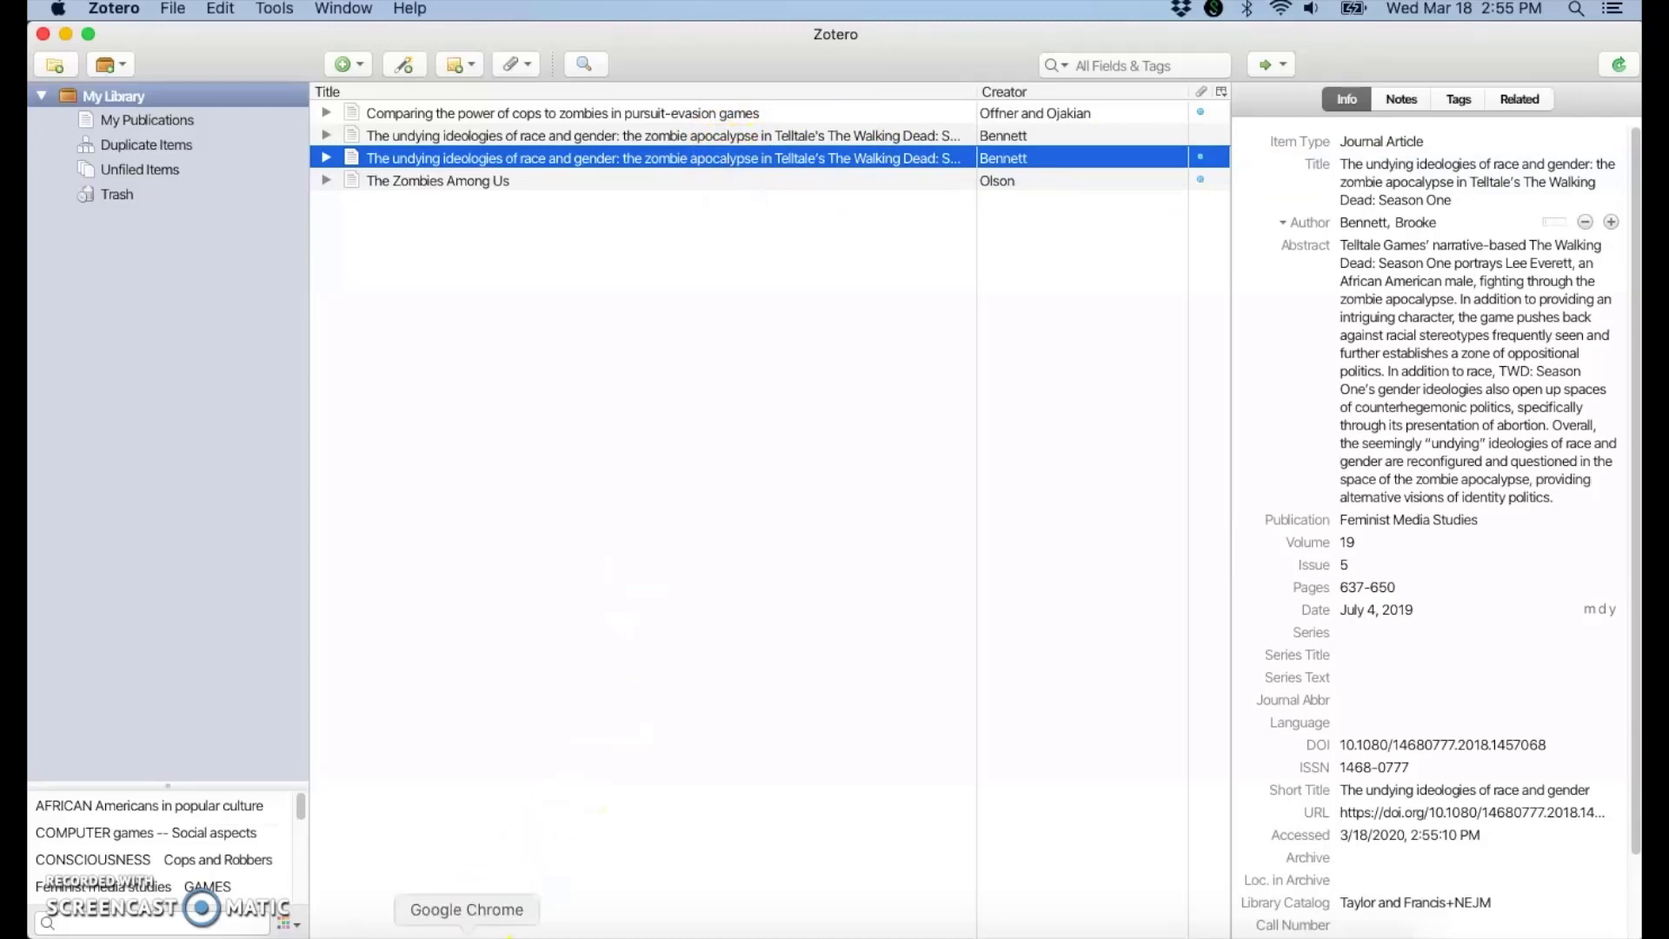
Return to Chrome, close the Taylor & Francis and library link pages, and go back to the zombies result list.
click(467, 936)
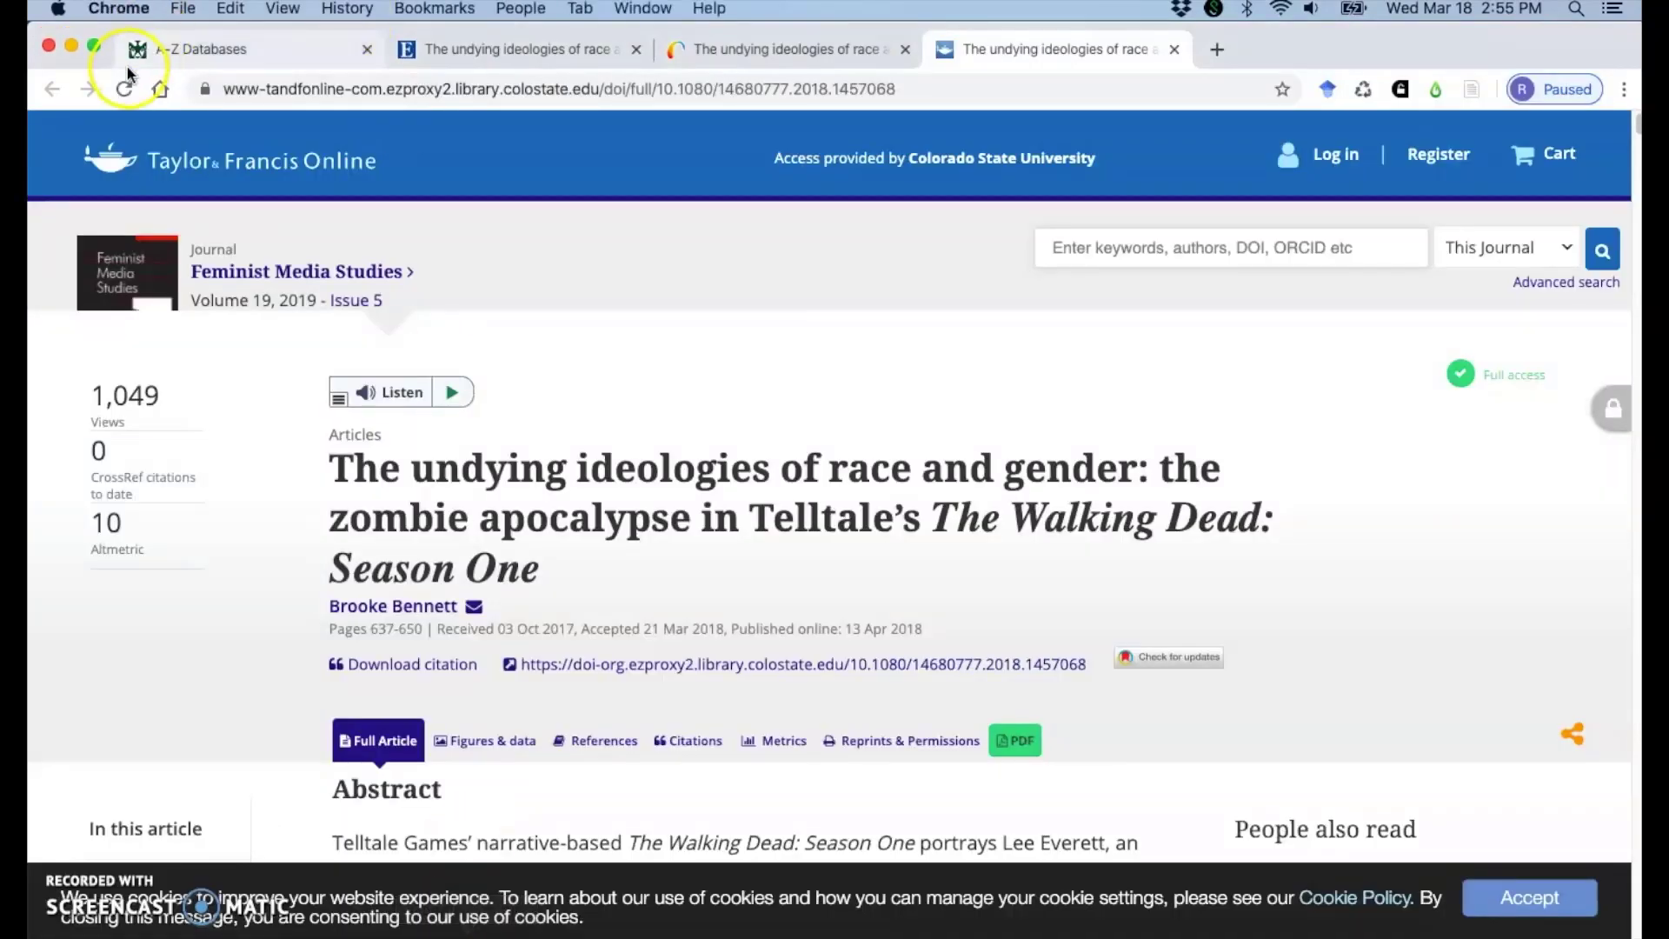
click(1174, 50)
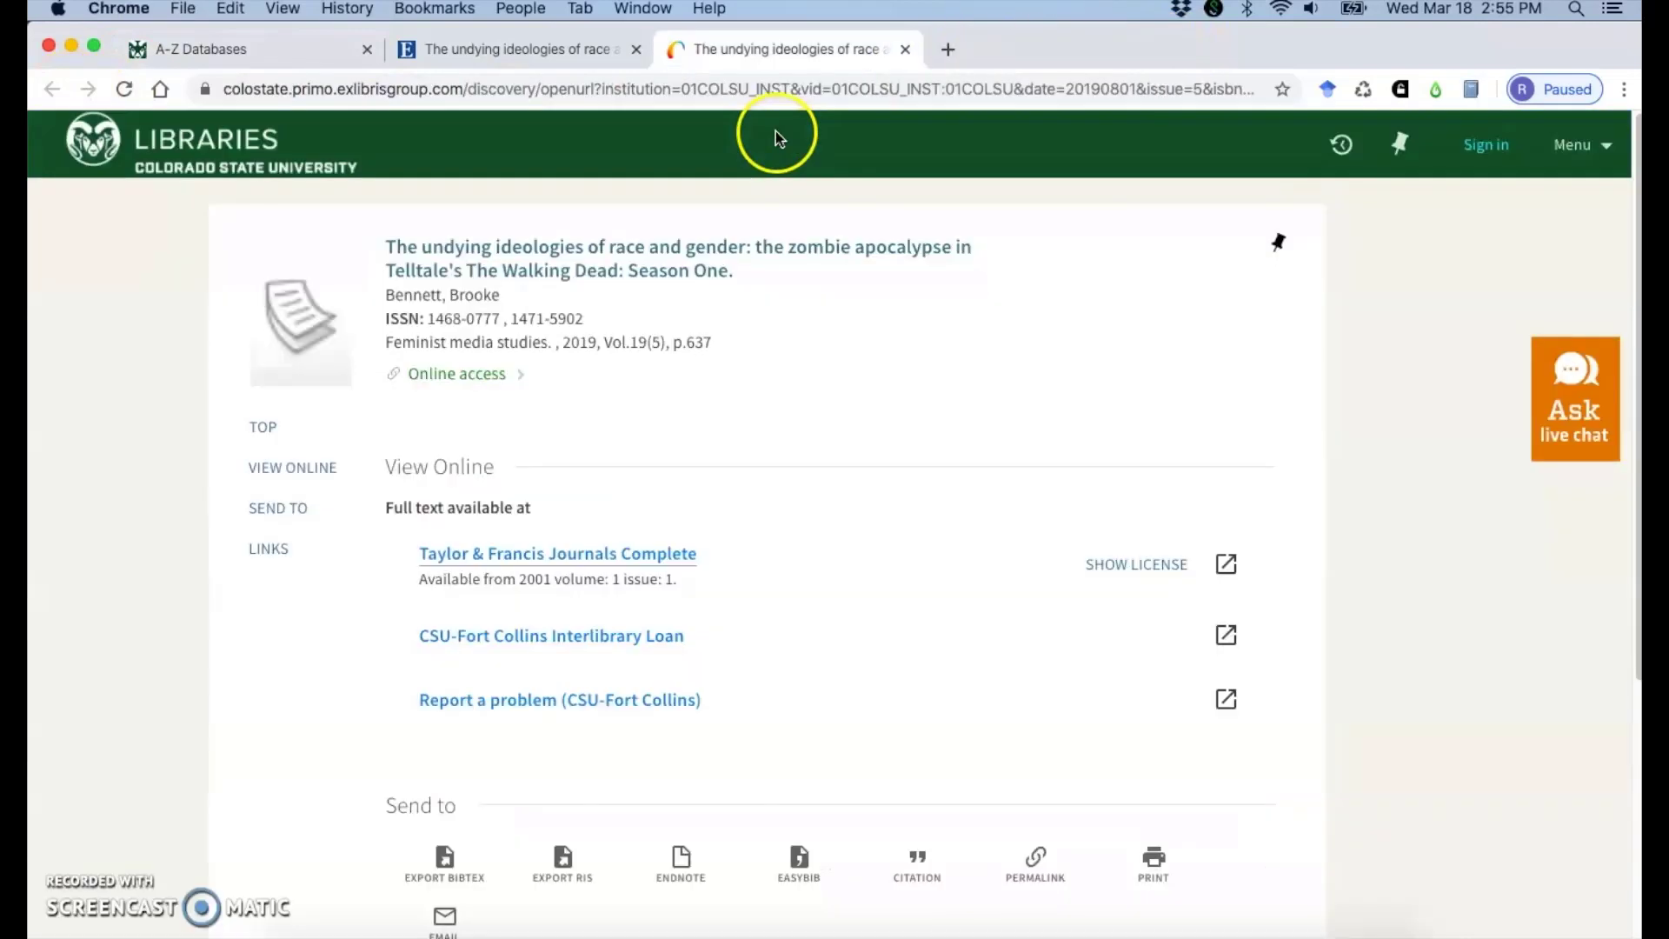
click(906, 50)
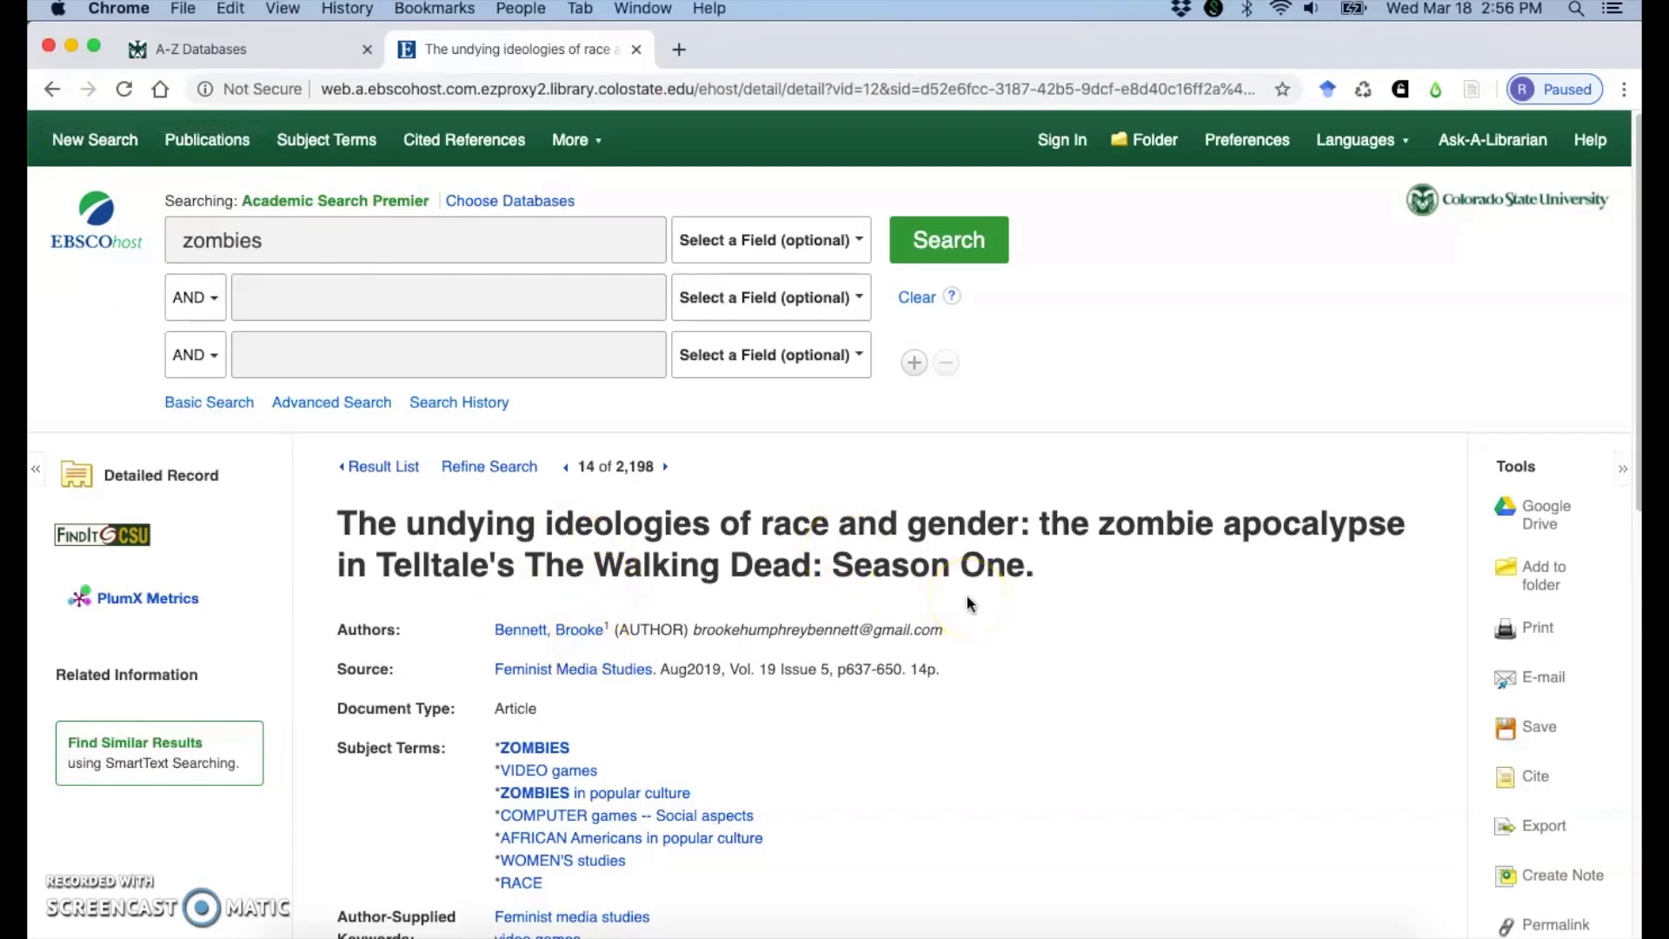
click(50, 96)
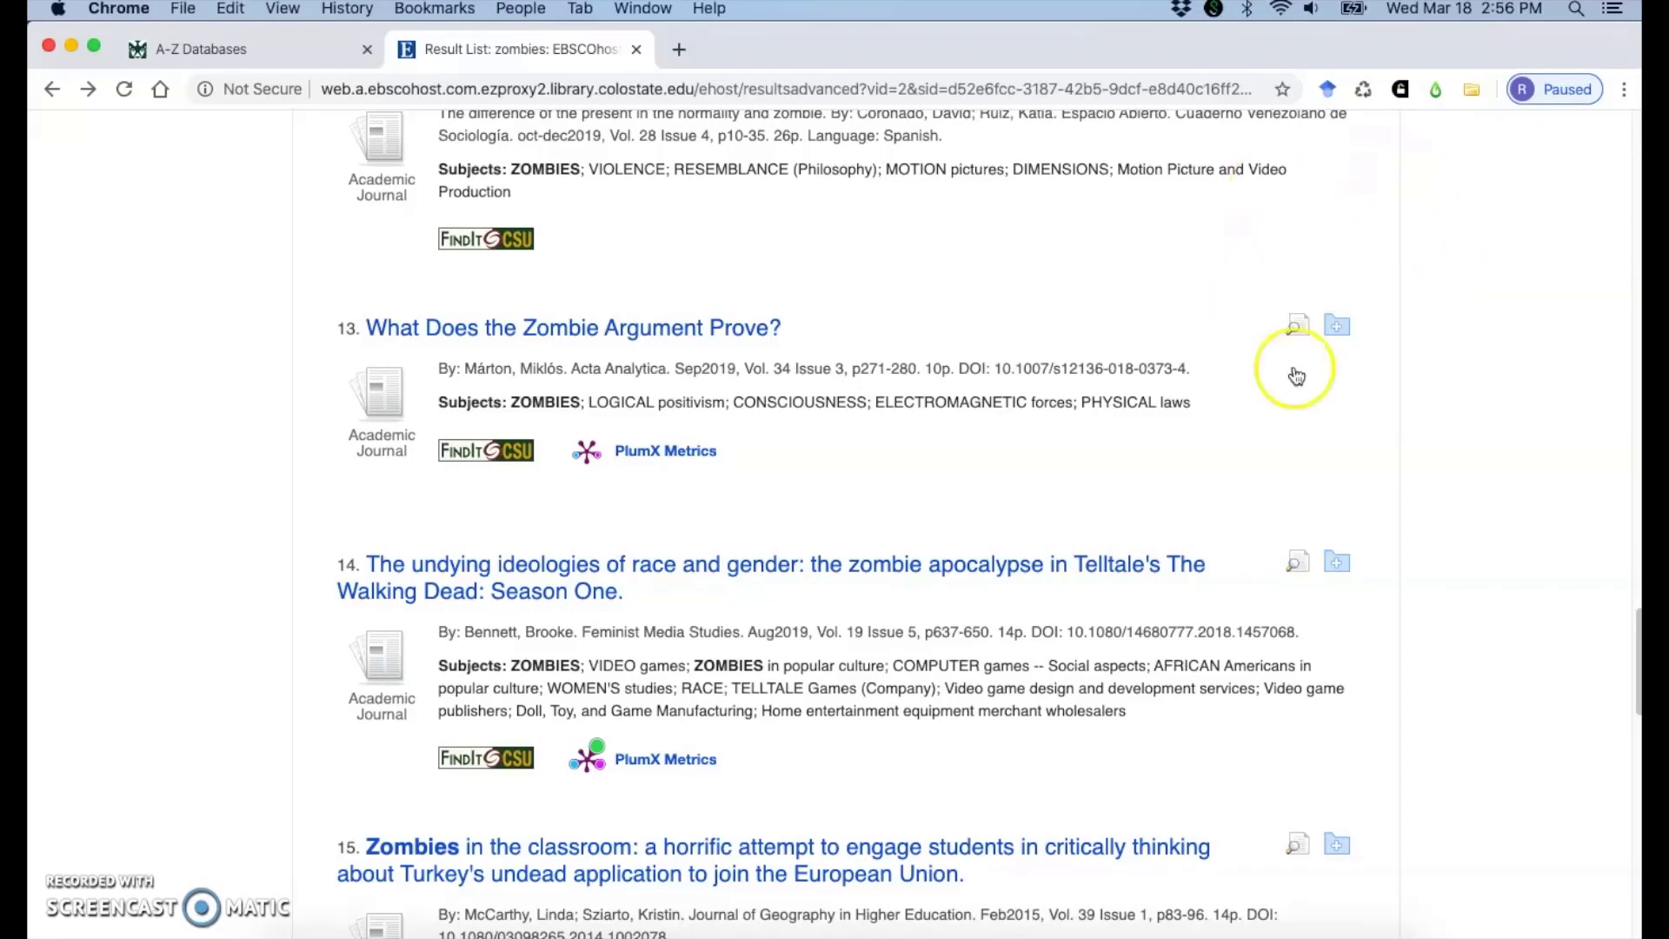
Save "Haiti in a Corner", "How many zombies are needed", "Negotiating community in the interregnum" and "Zombie Flick" together from the results with the Zotero connector.
click(1472, 90)
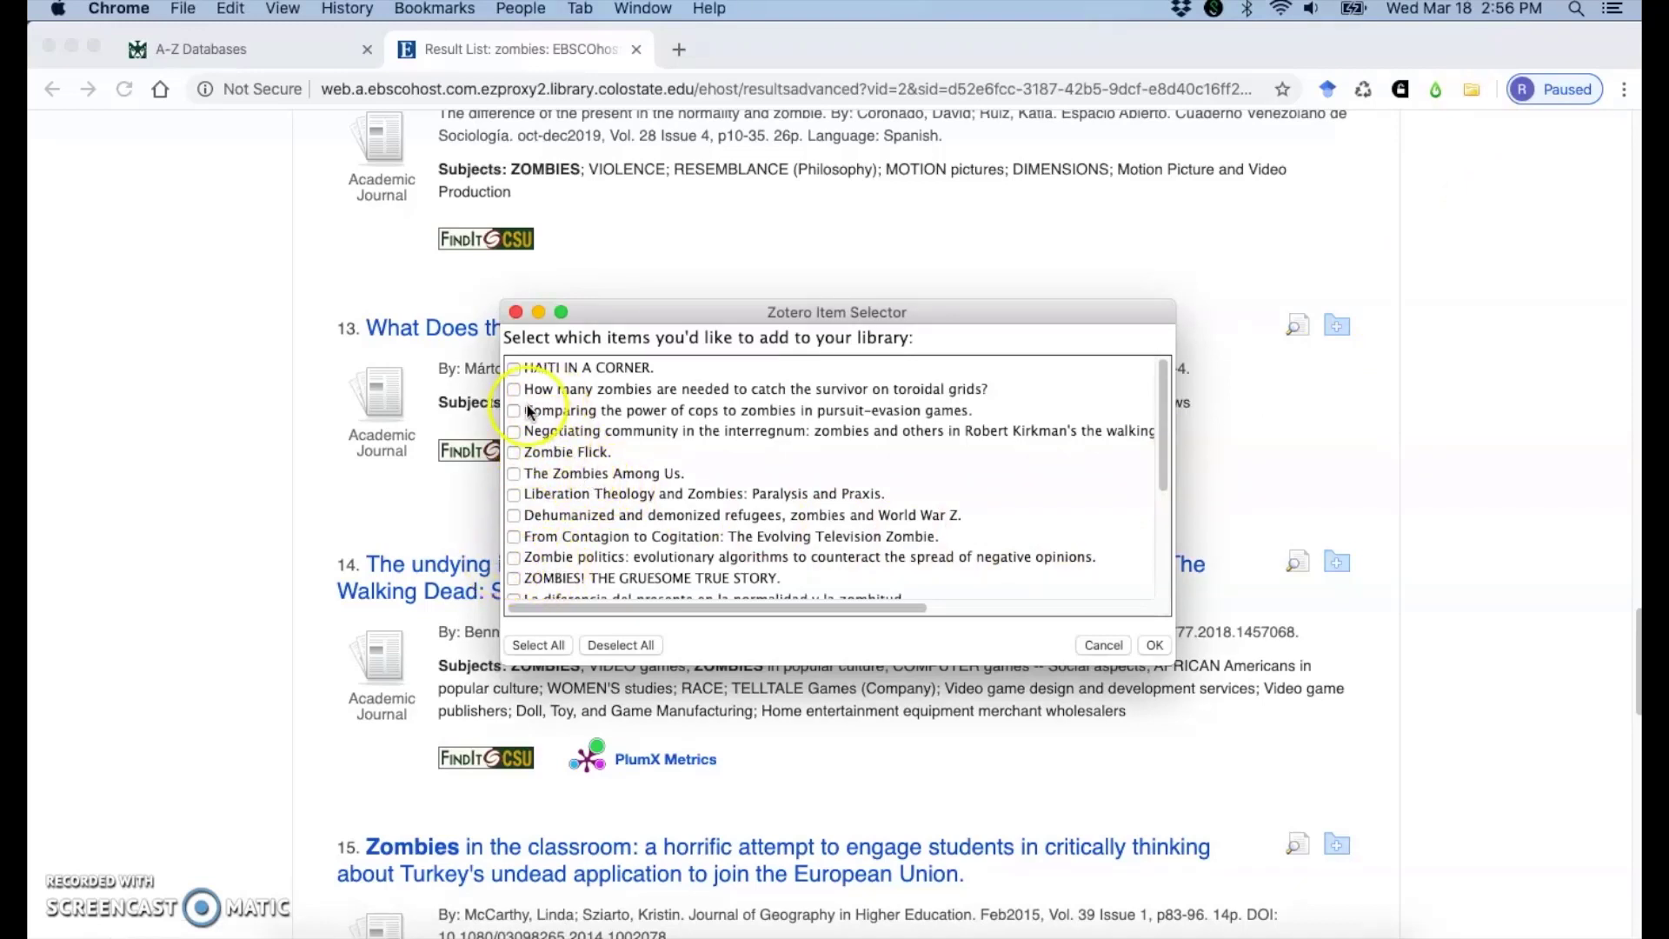
click(514, 369)
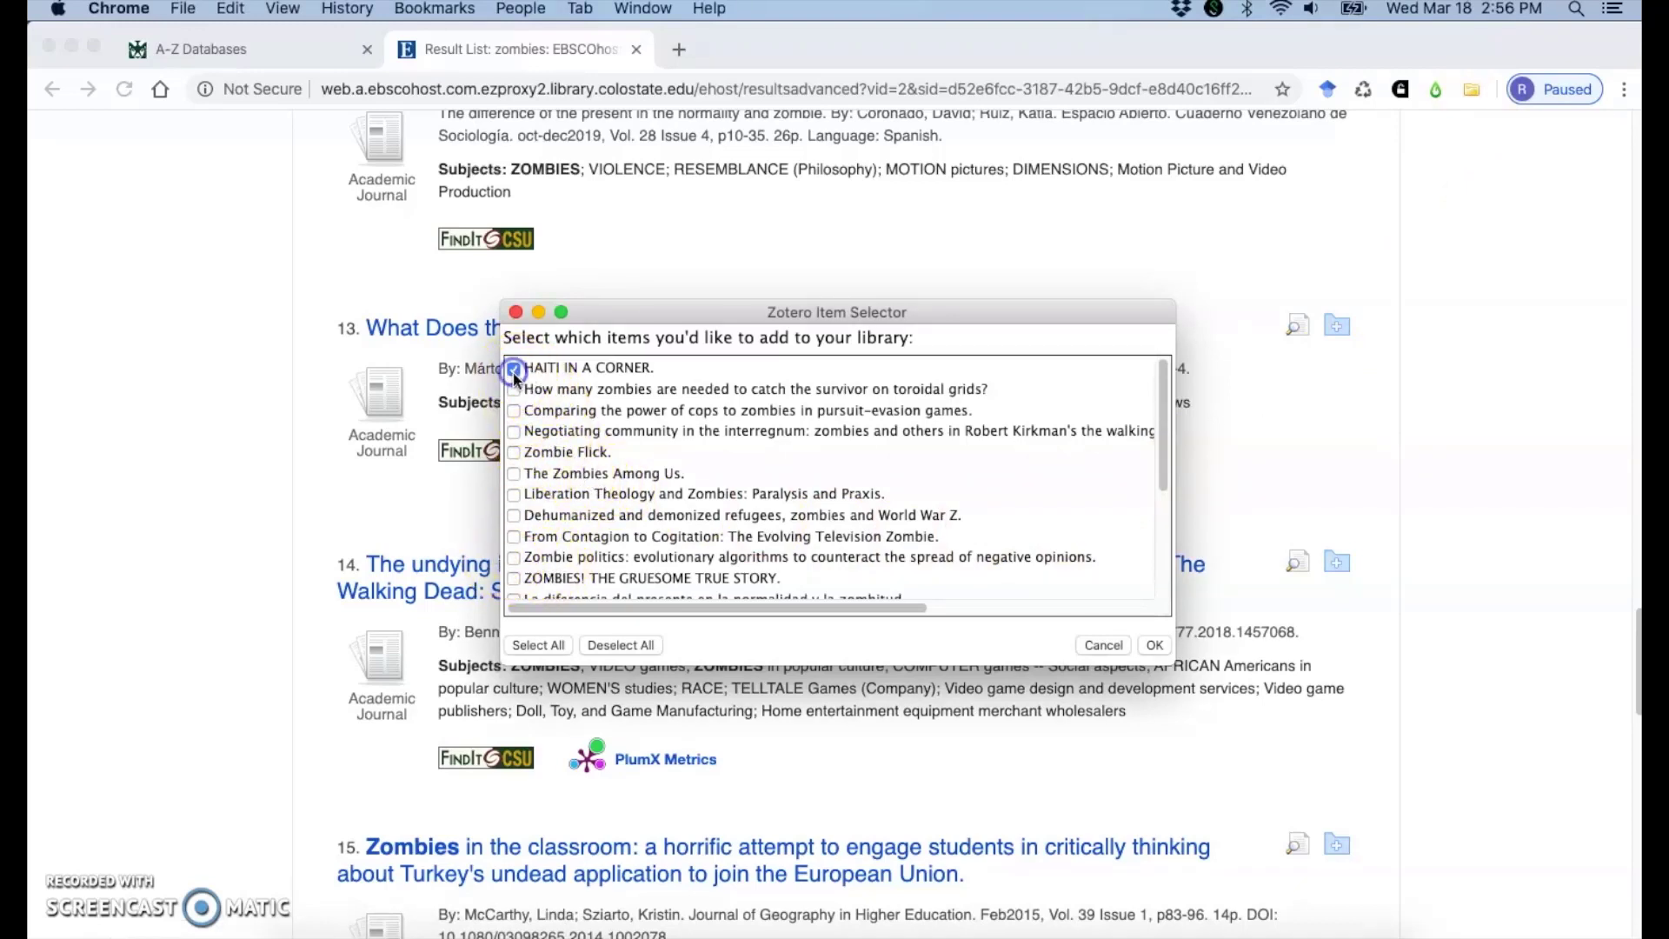
click(514, 390)
click(519, 435)
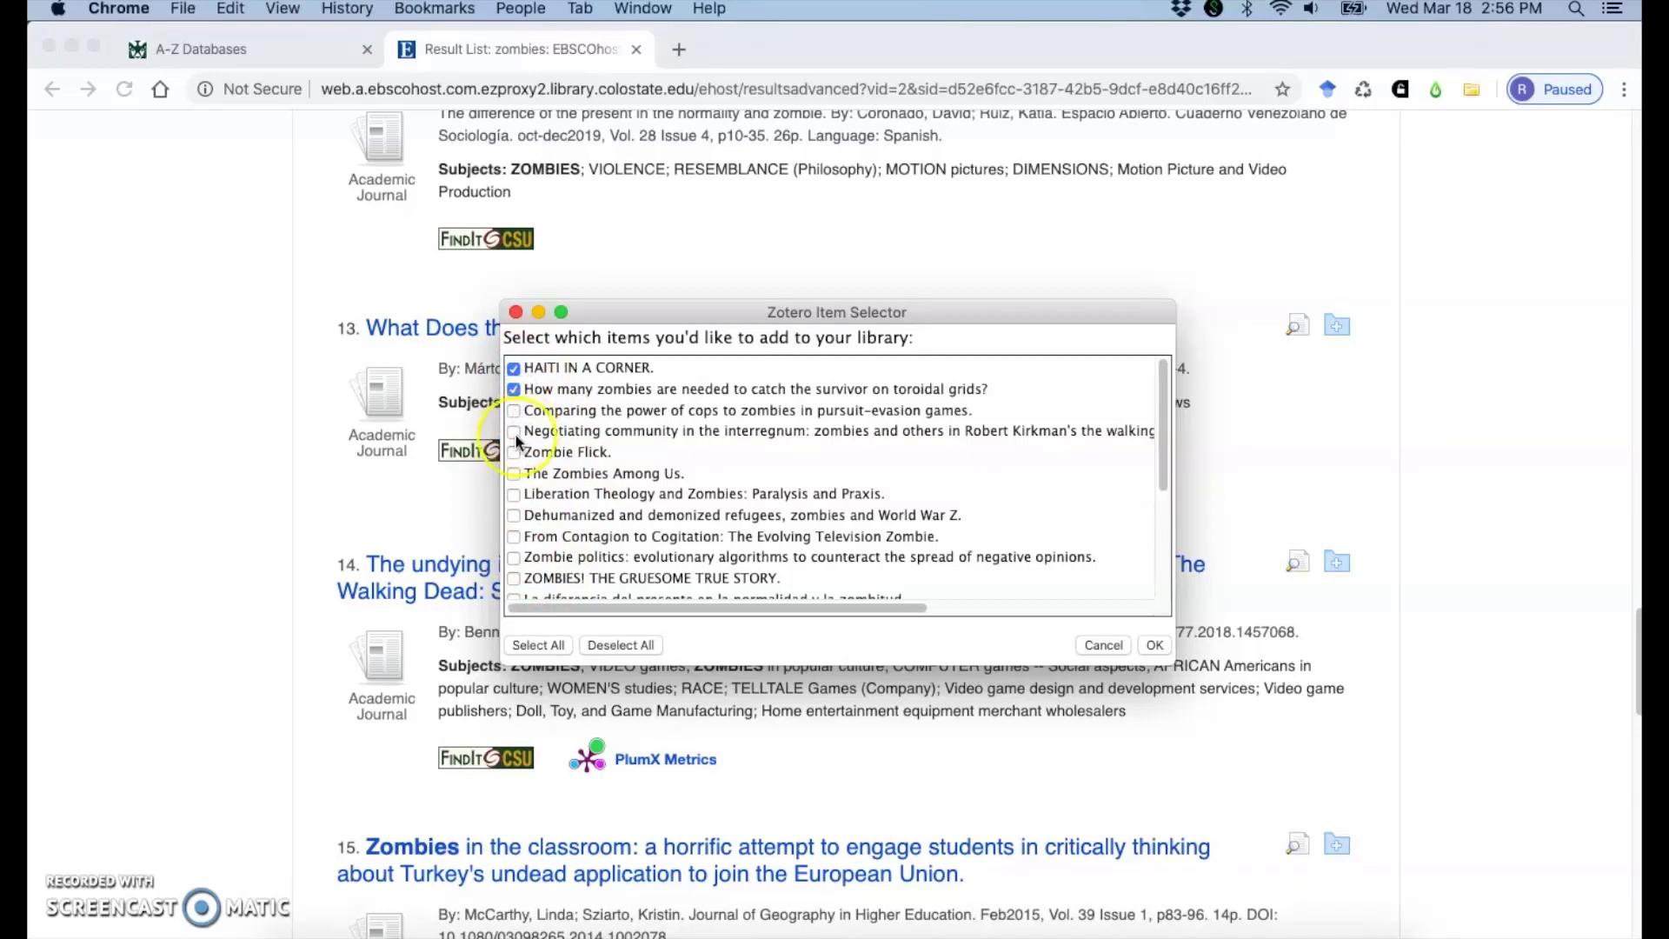
click(514, 432)
click(515, 452)
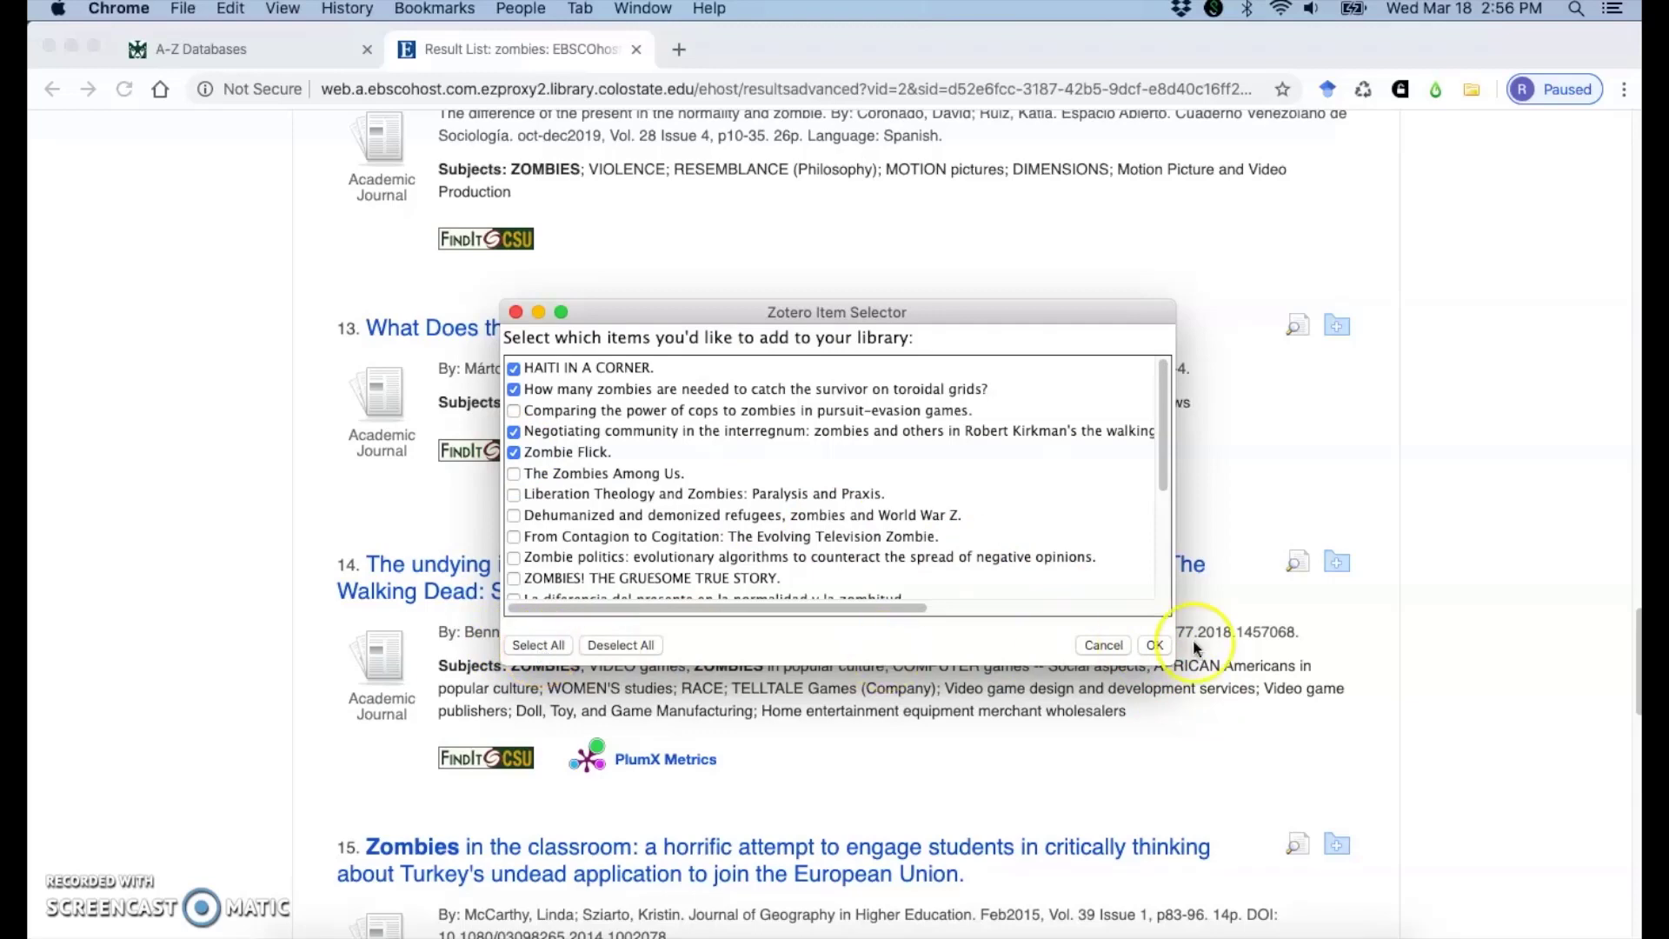
click(1155, 646)
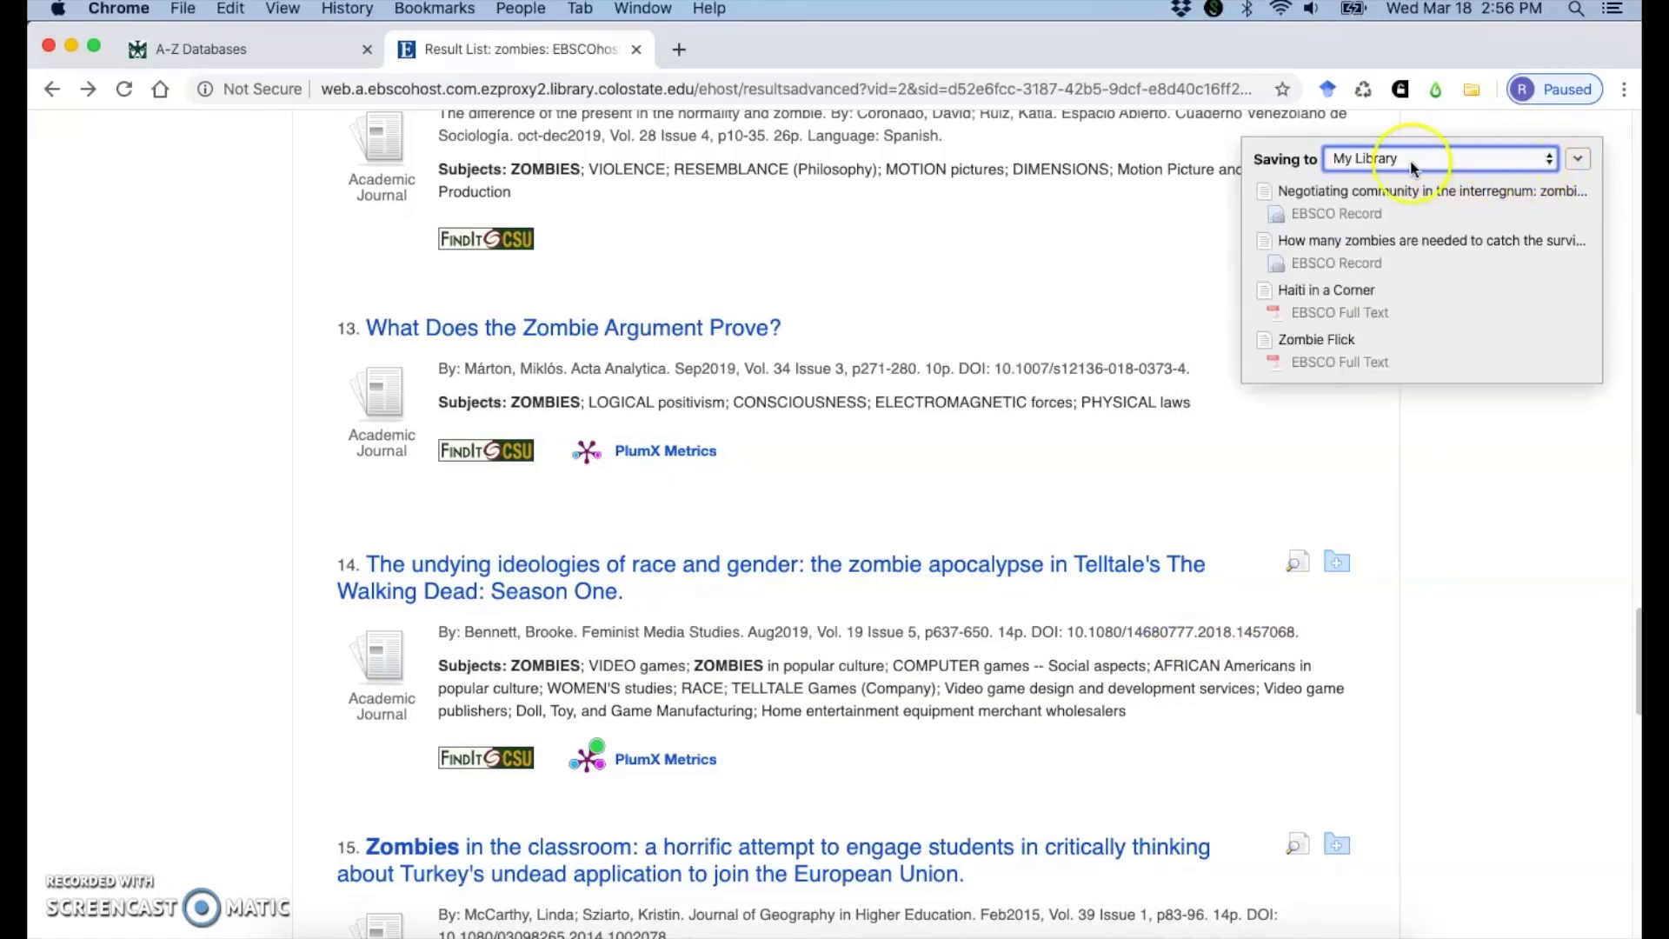
Check the connector's destination choices, keep My Library, and switch to Zotero to view the newly saved items.
click(1510, 162)
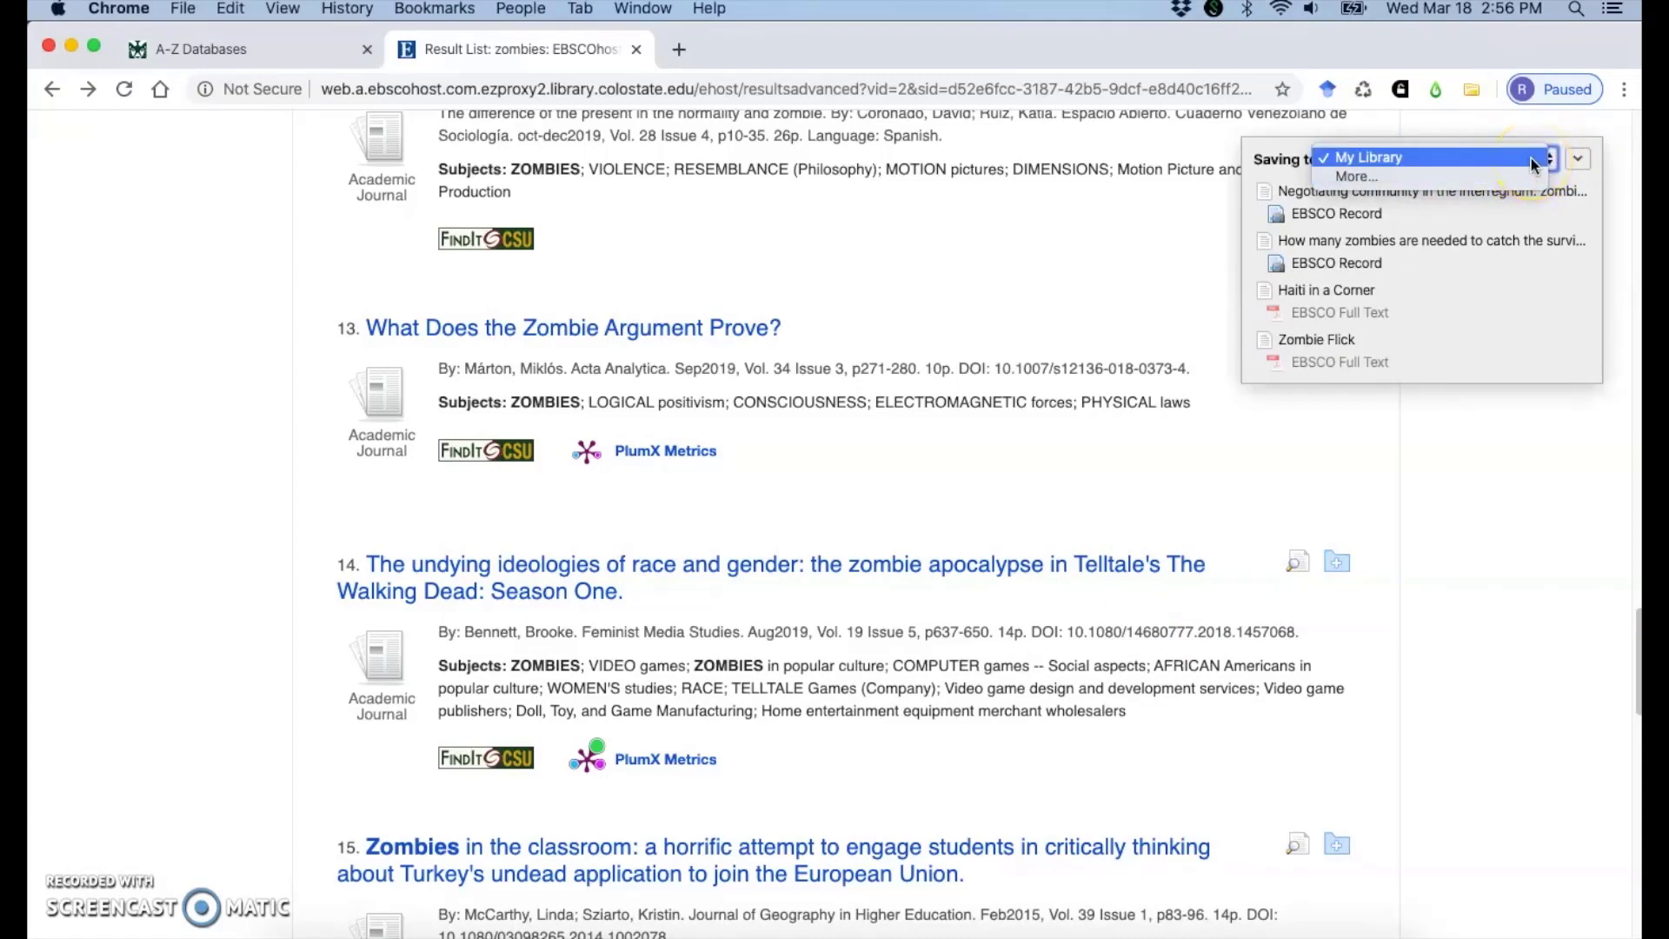
click(1534, 162)
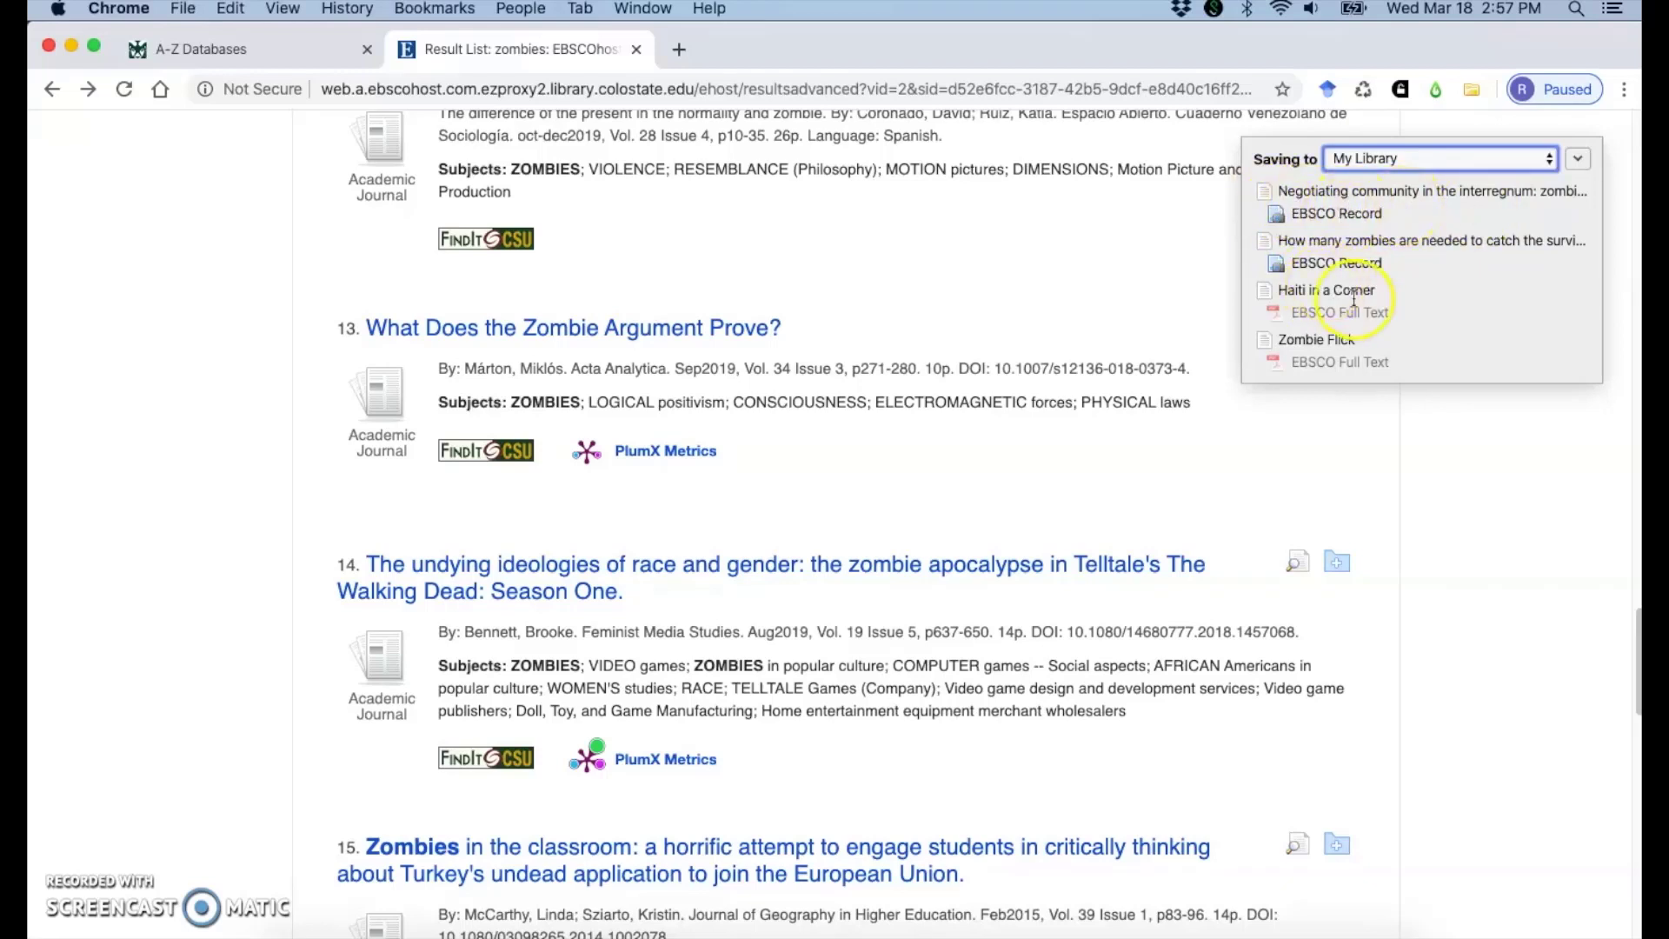
click(1241, 350)
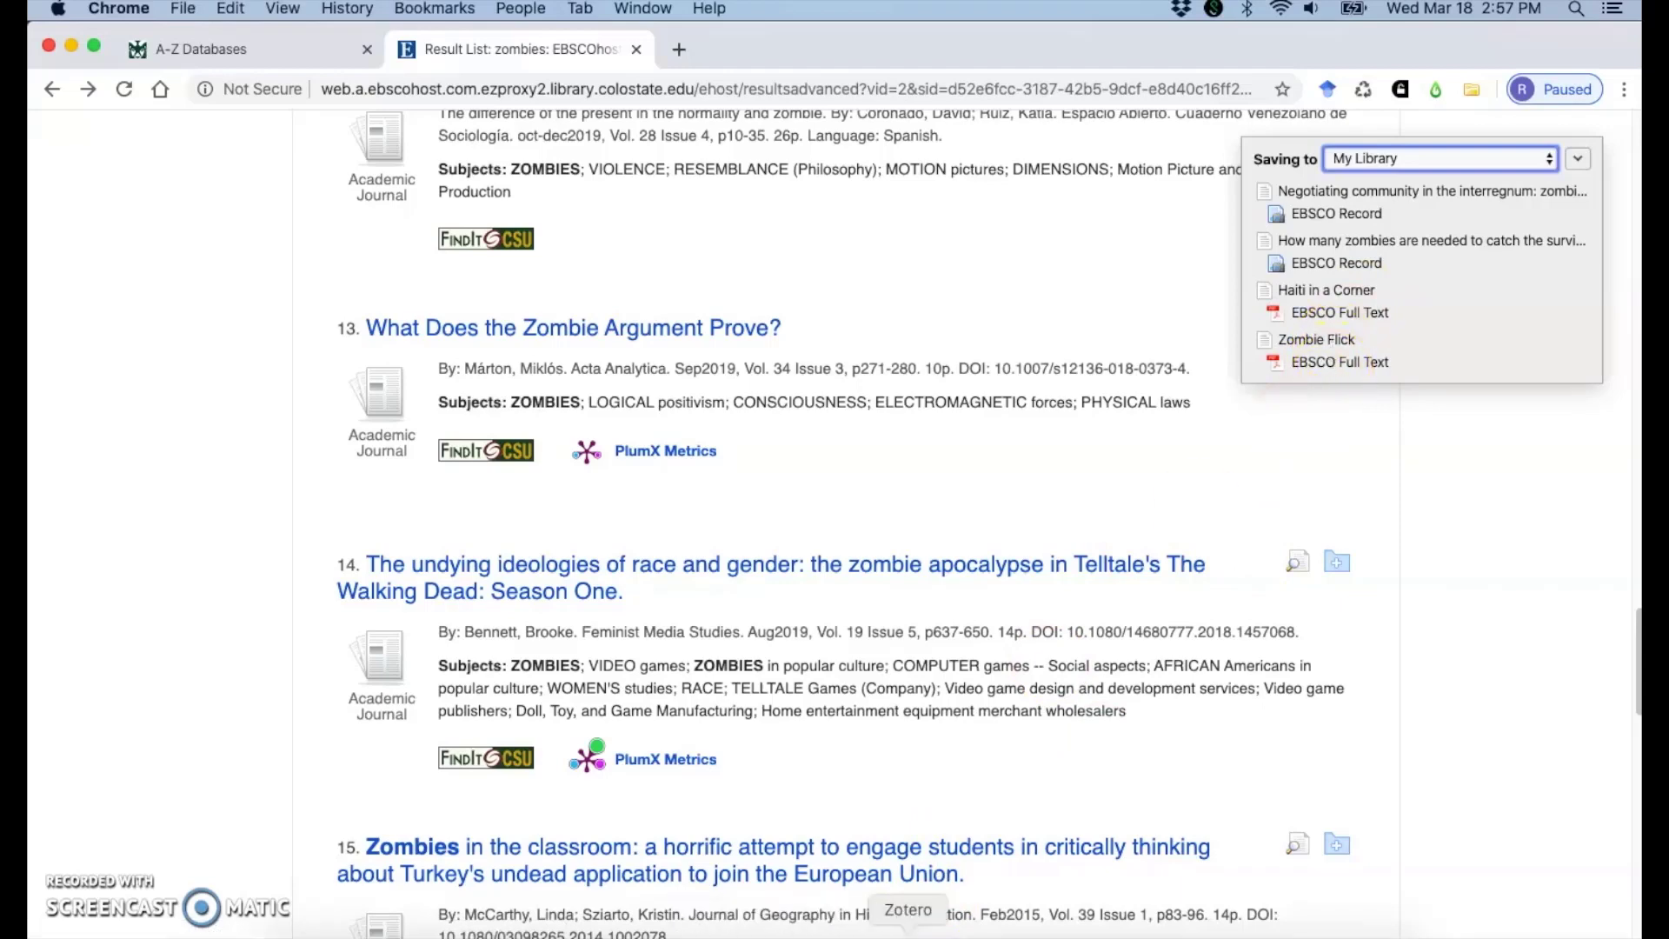
click(908, 932)
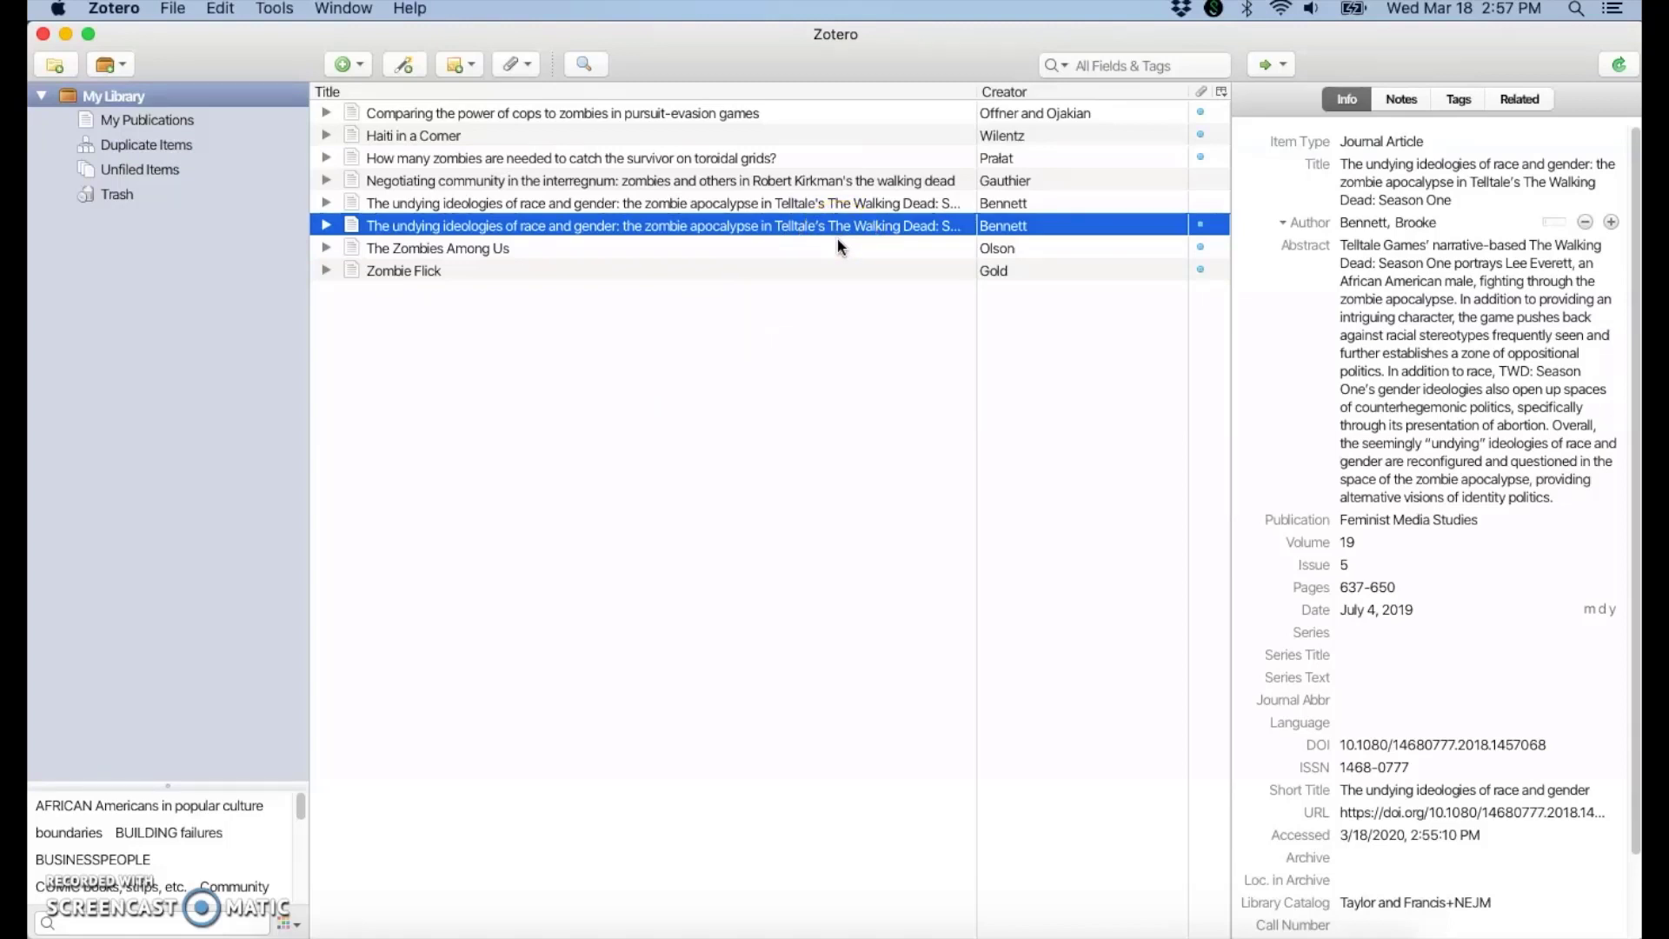
Examine the Add Attachment options for "Negotiating community in the interregnum" and close them without attaching anything.
click(768, 180)
right_click(768, 180)
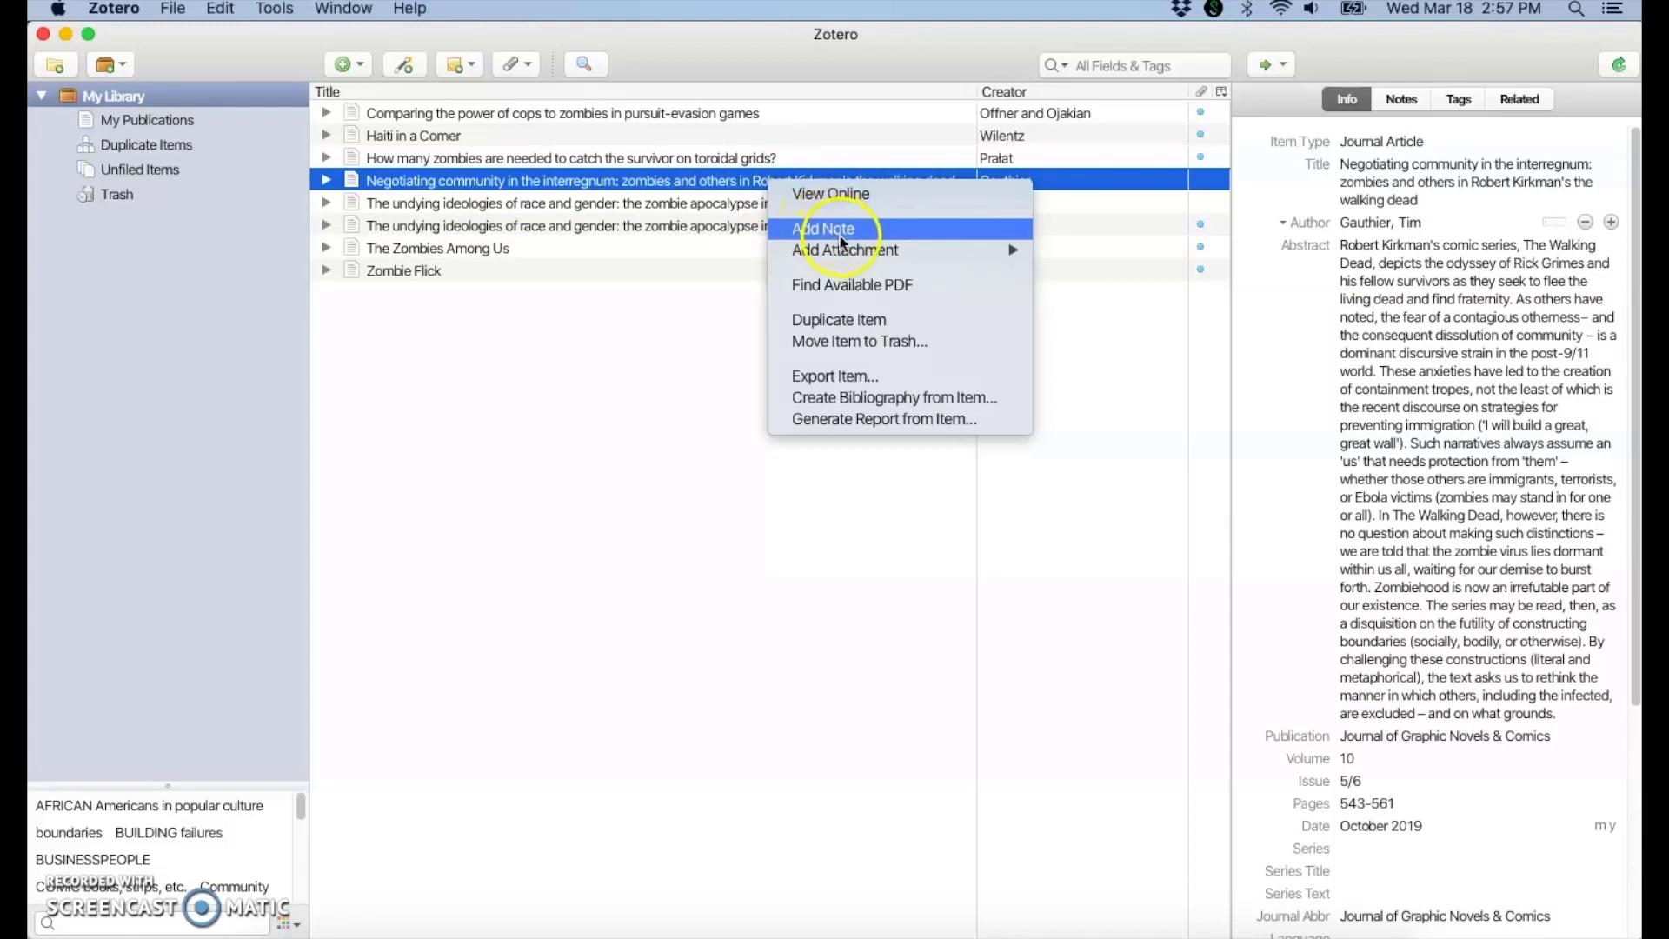
mouse_move(845, 250)
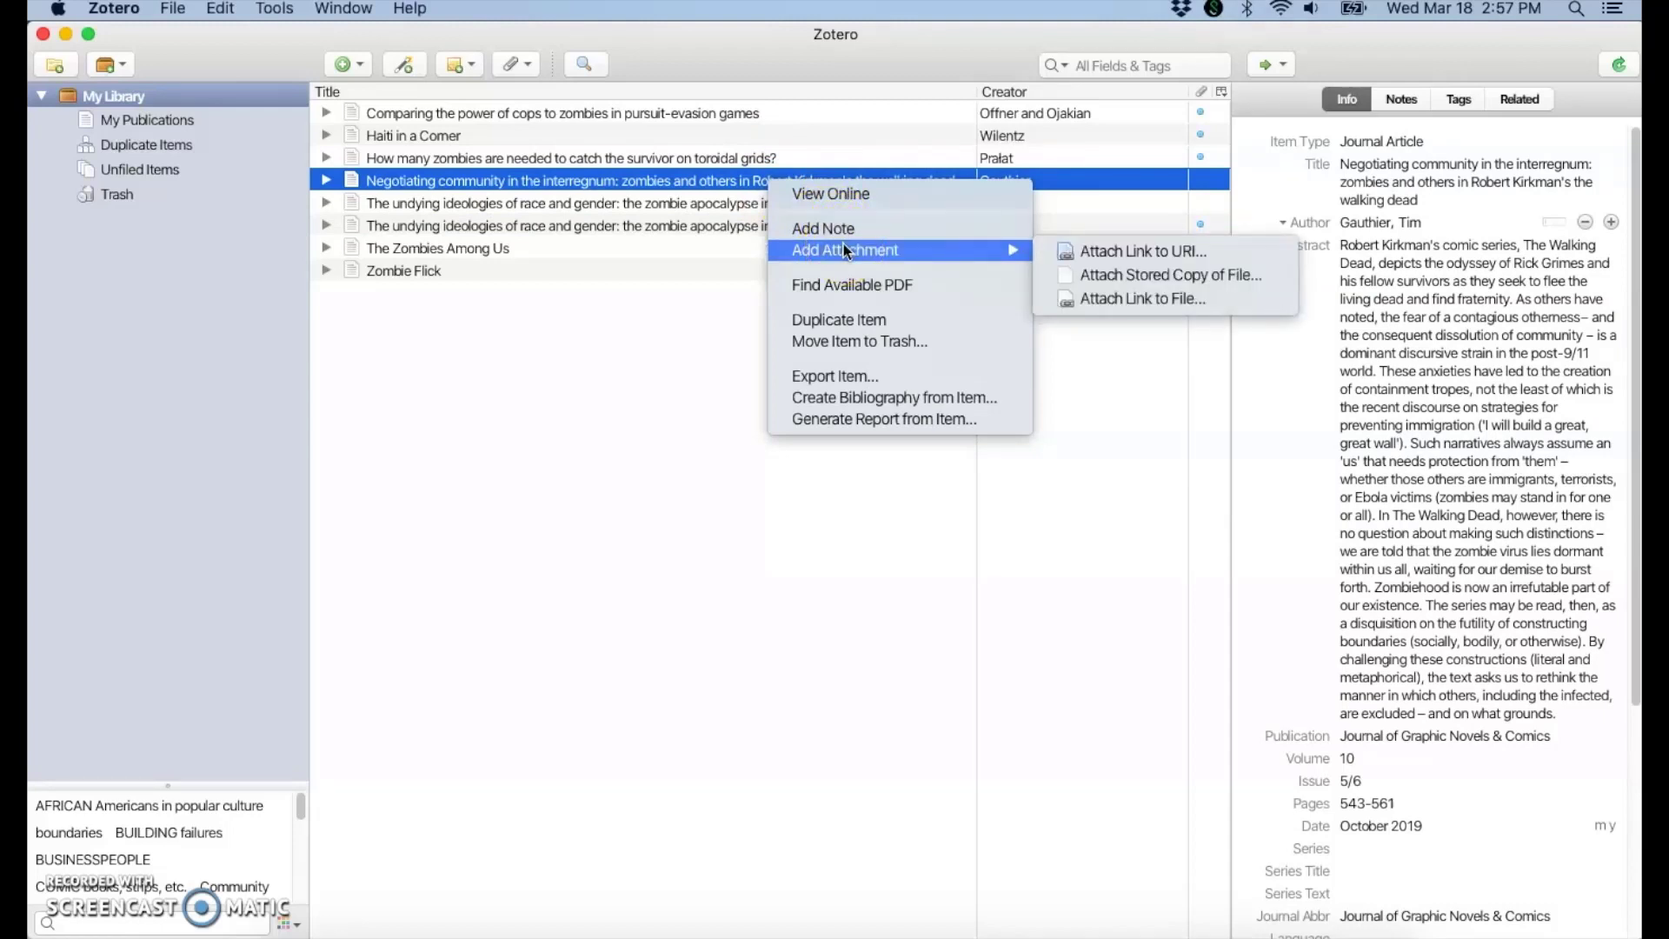
click(1095, 258)
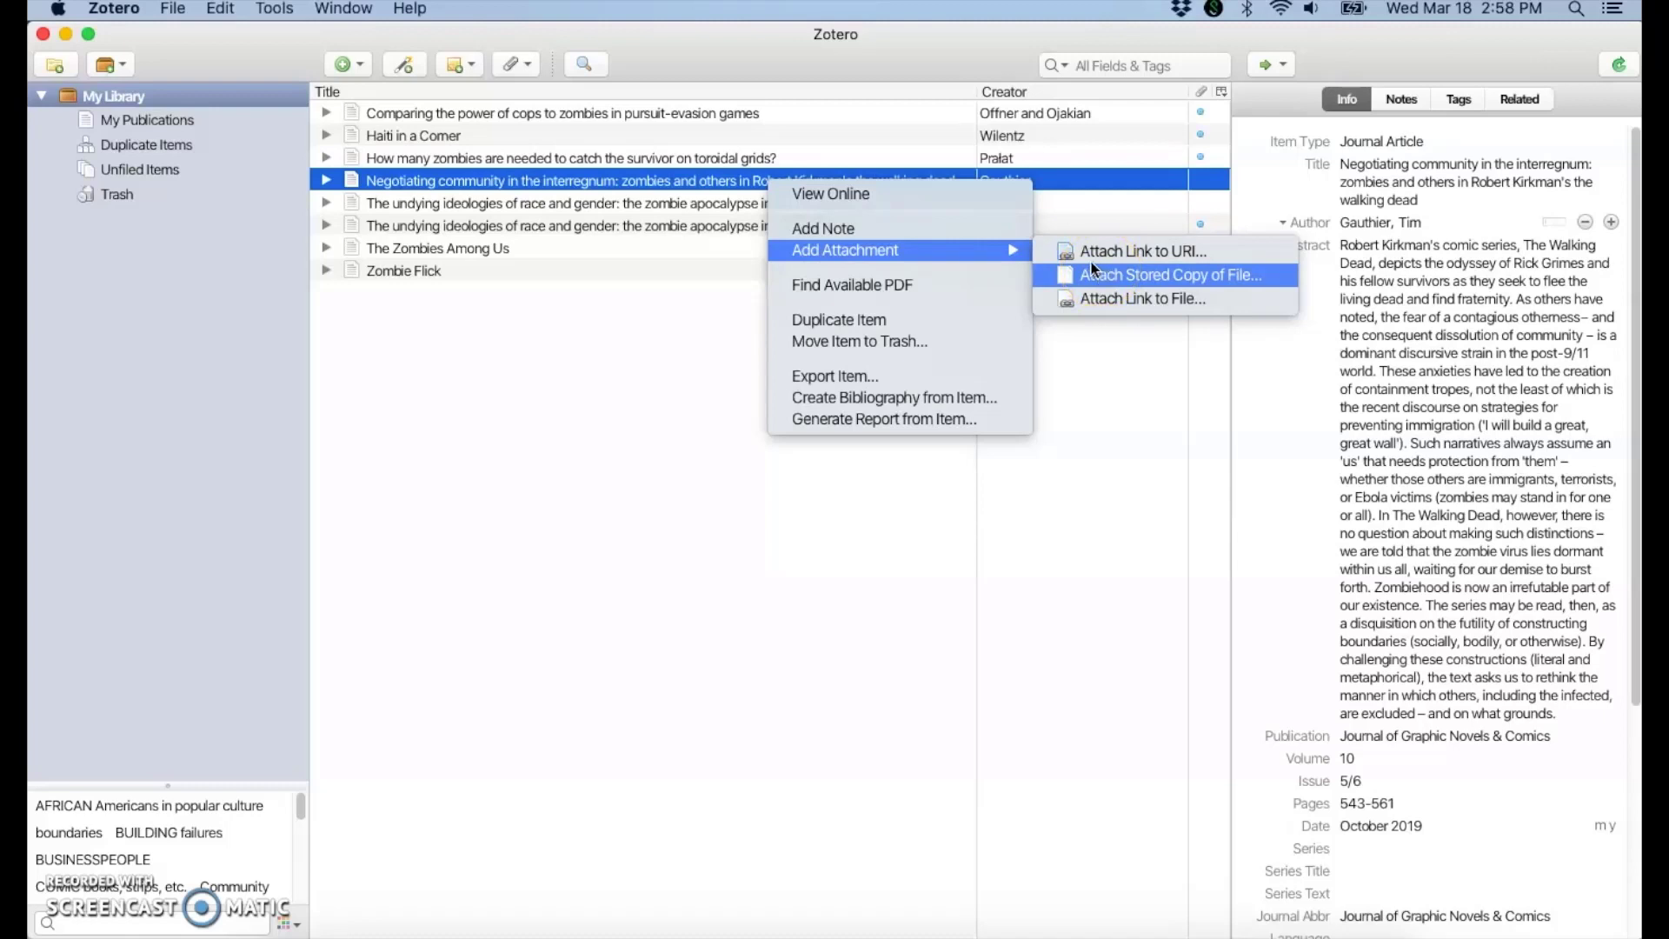
click(1098, 272)
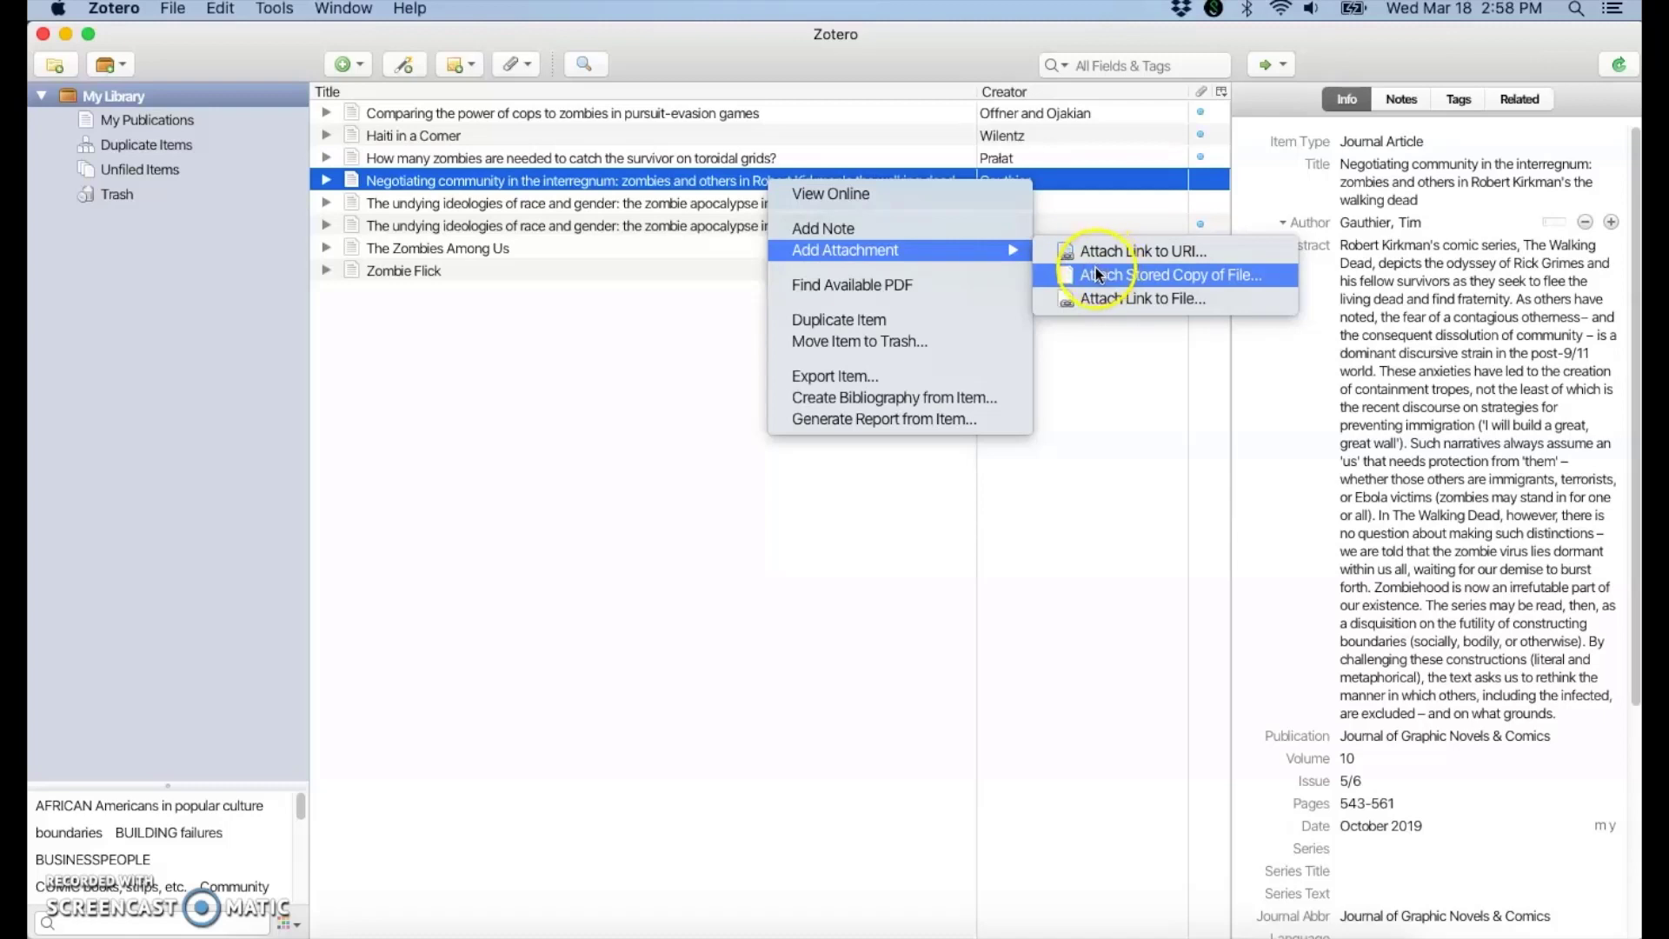
click(700, 319)
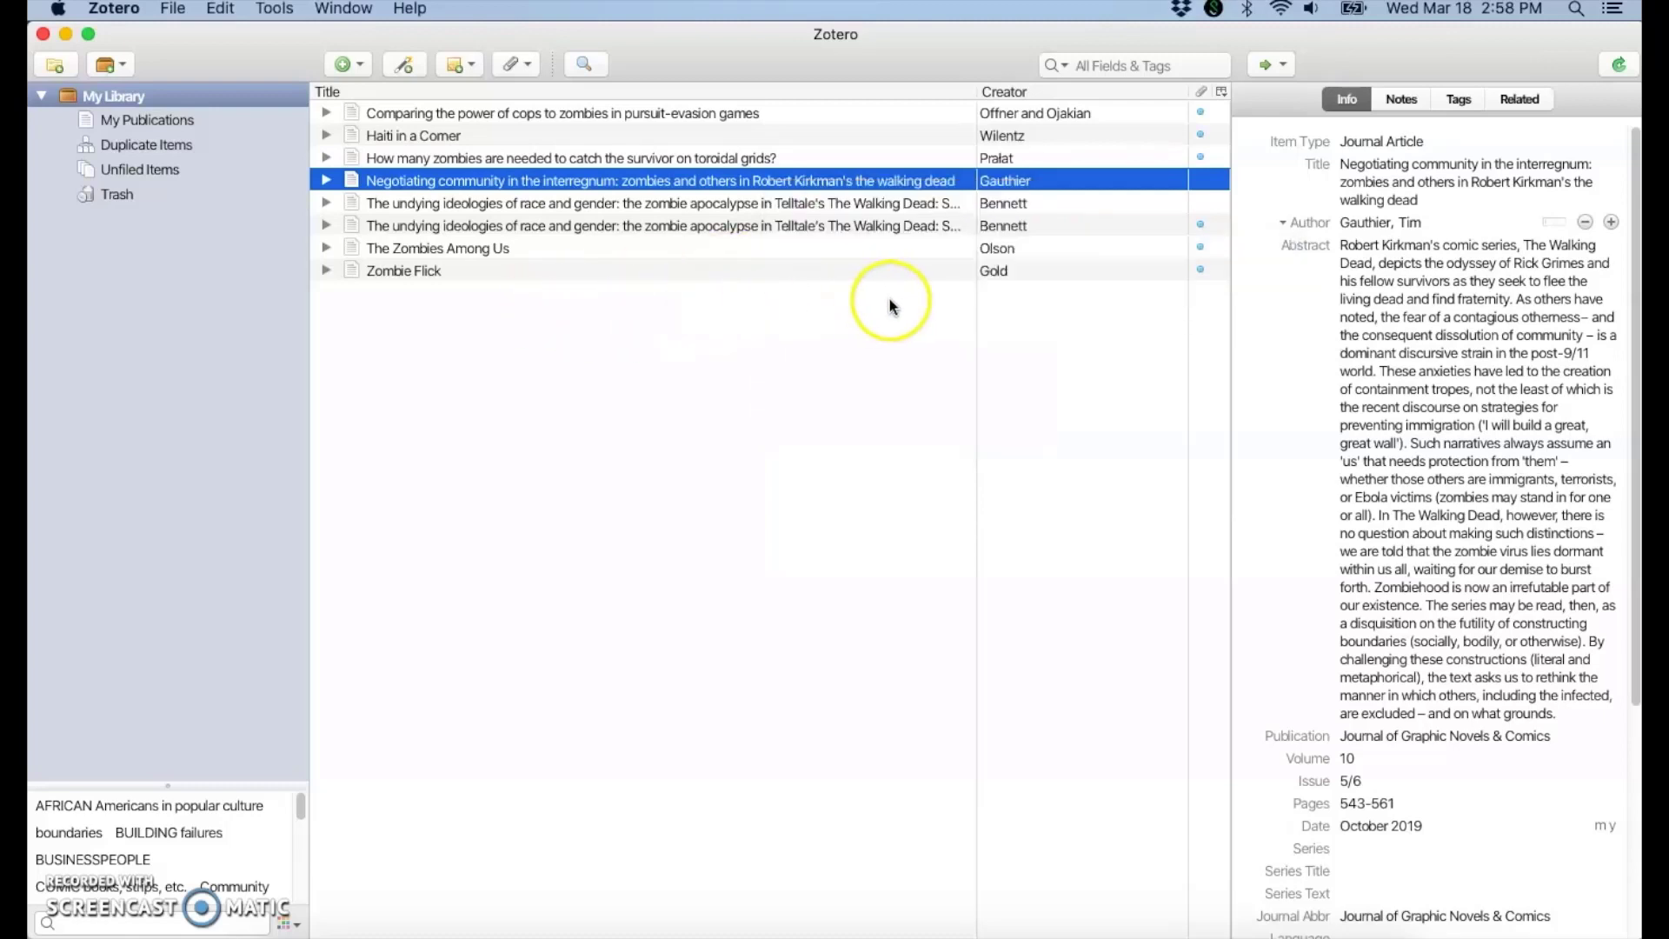